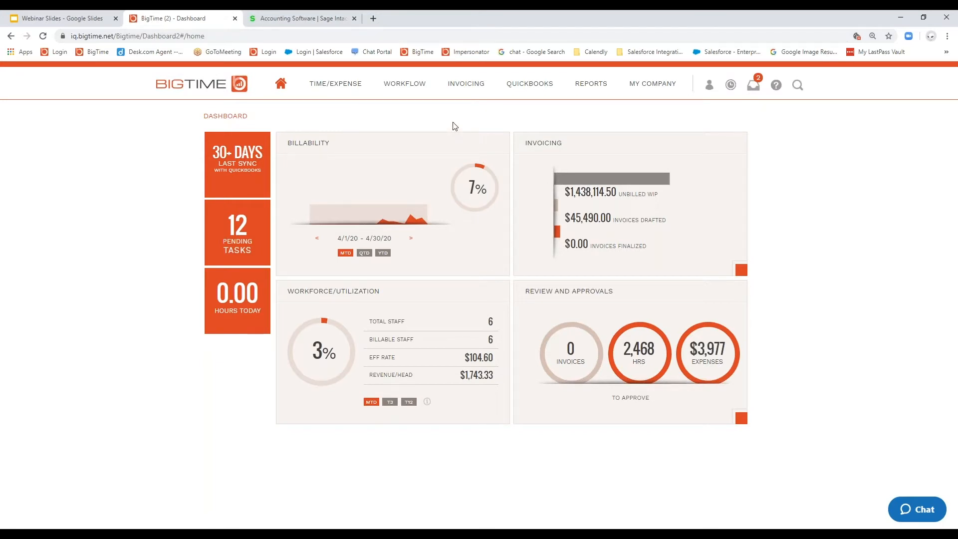
Step: On the task dashboard, open the bulk update form for Acme Corp:South Wing's Consulting and Design Development tasks
mouse_move(405, 88)
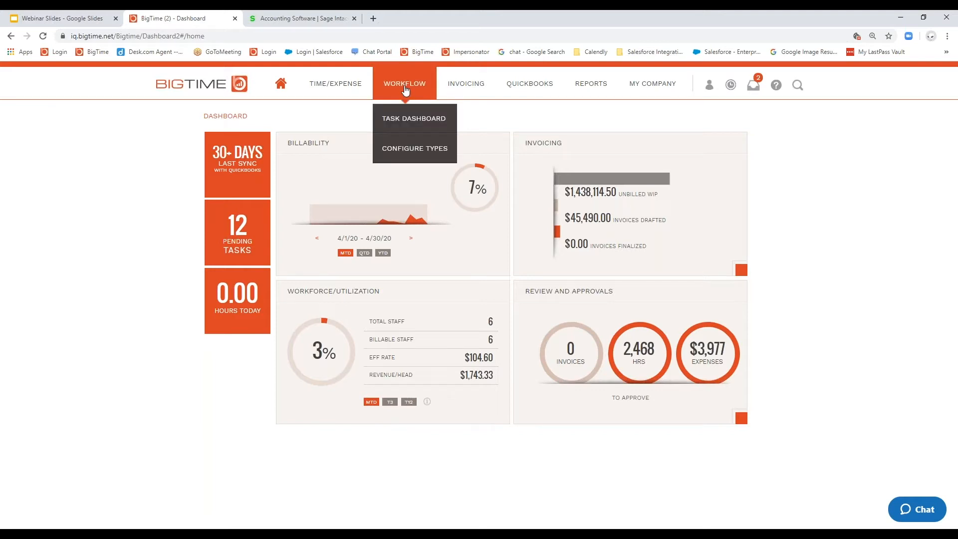
click(394, 119)
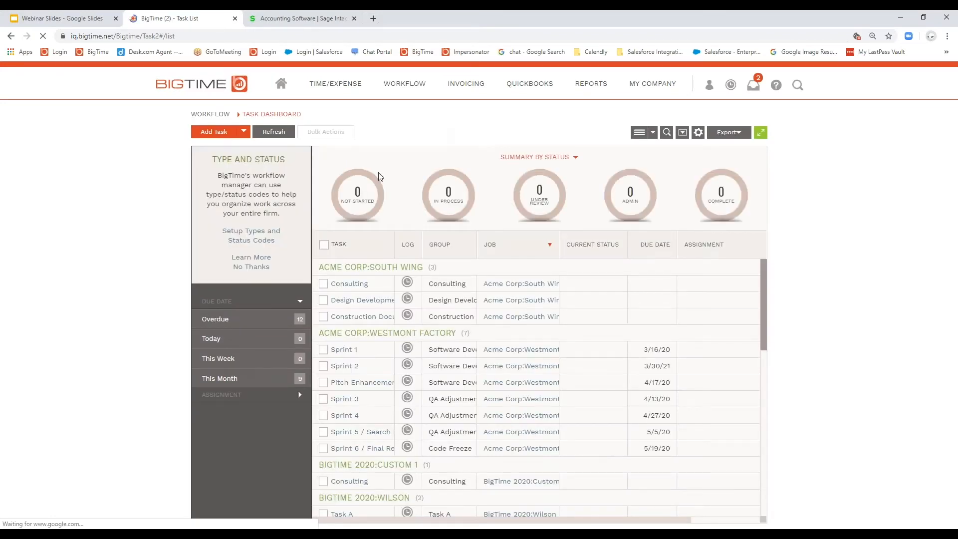
click(323, 284)
click(324, 300)
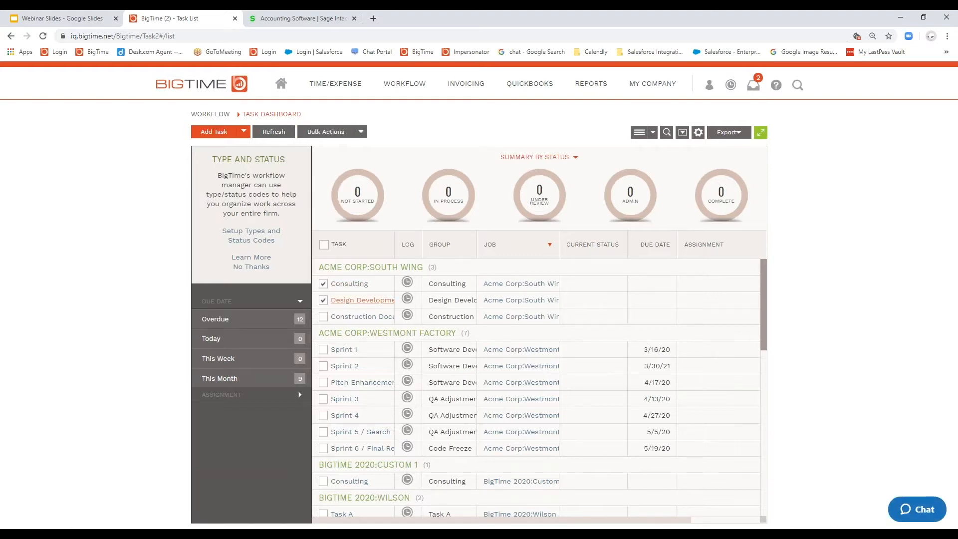
click(342, 135)
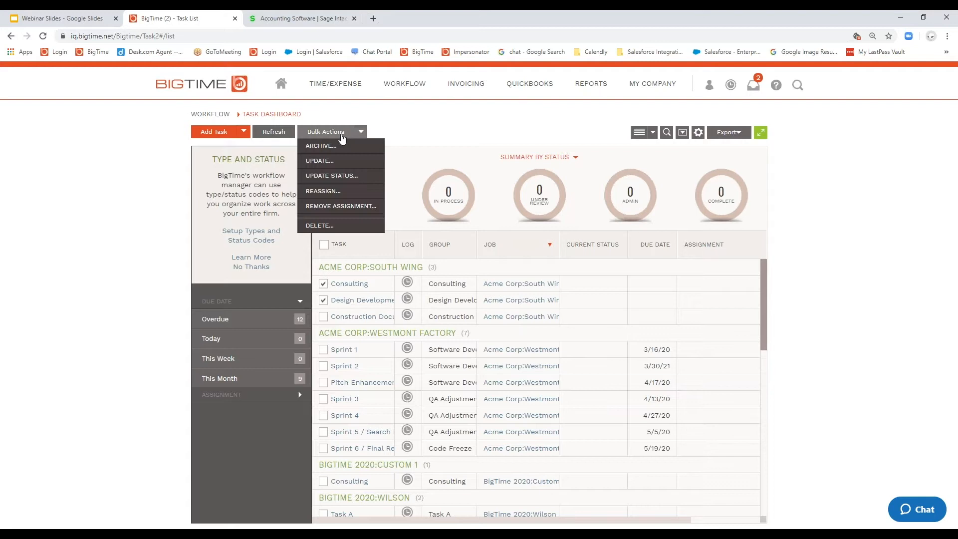
click(322, 161)
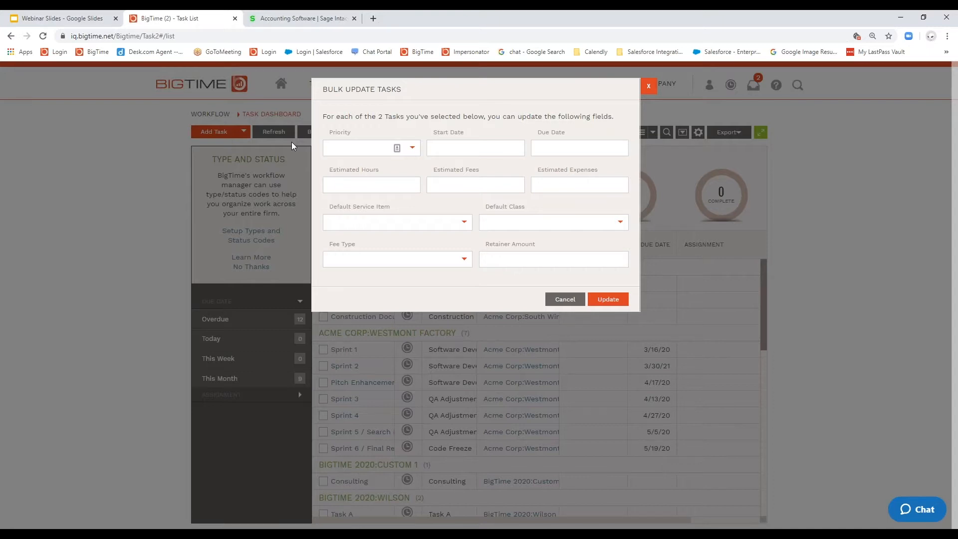
Step: Review the Default Service Item and Fee Type options for the bulk task update, and cancel without updating
click(461, 225)
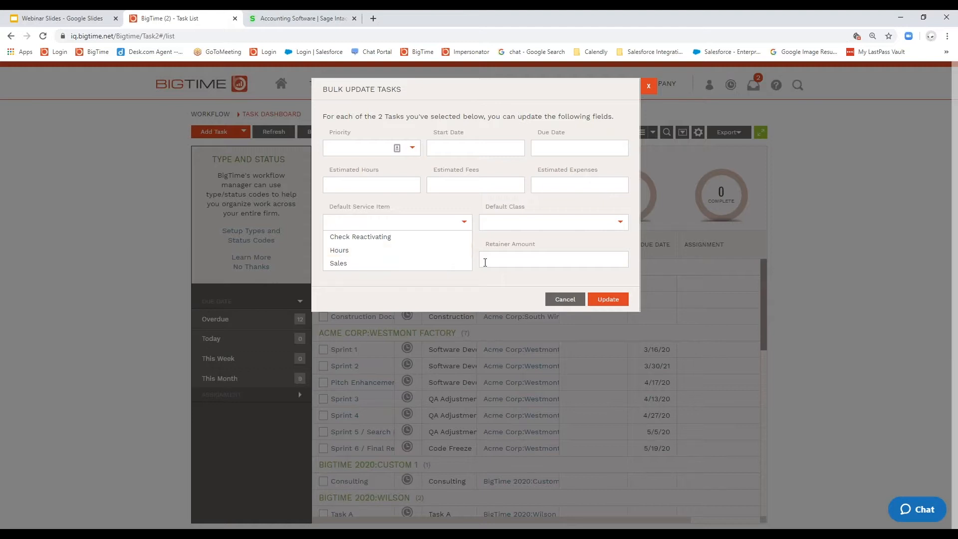
click(477, 288)
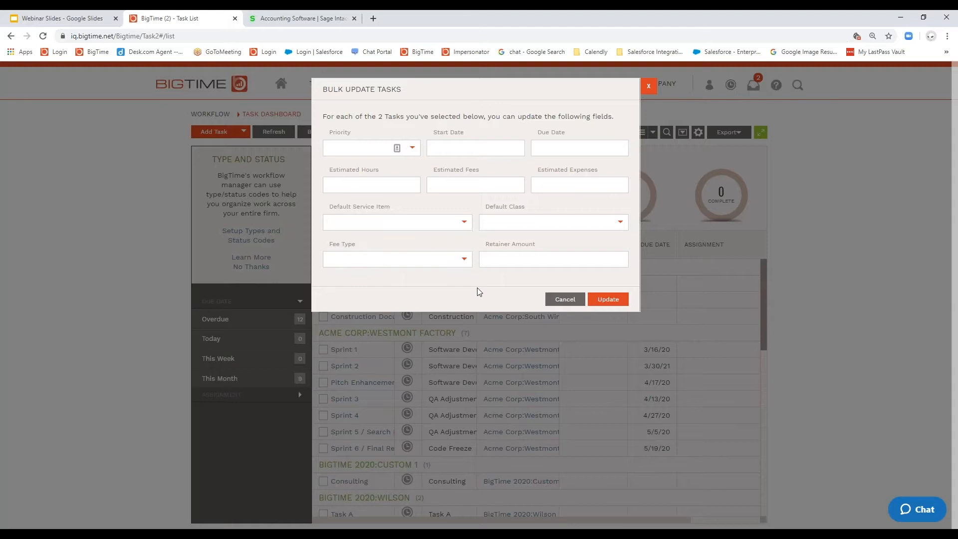
click(462, 259)
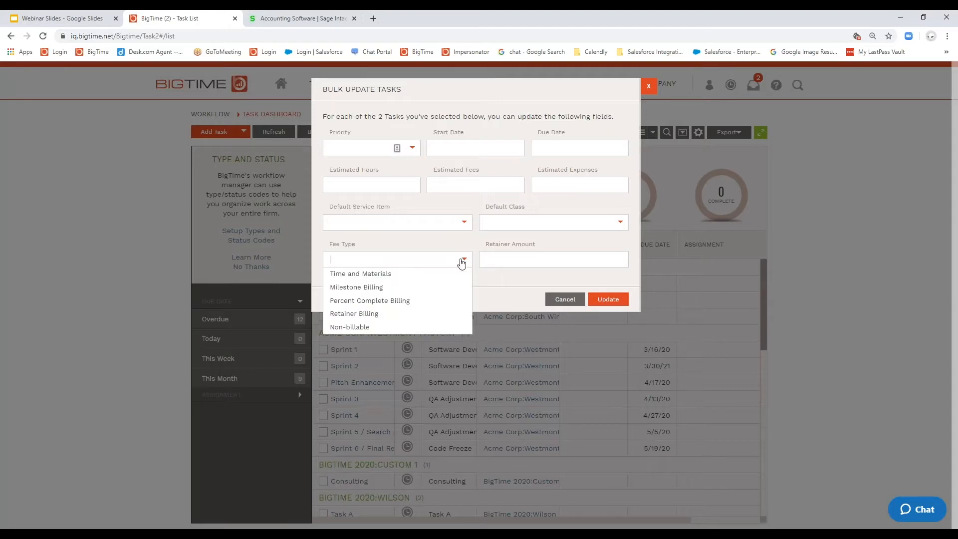
click(507, 288)
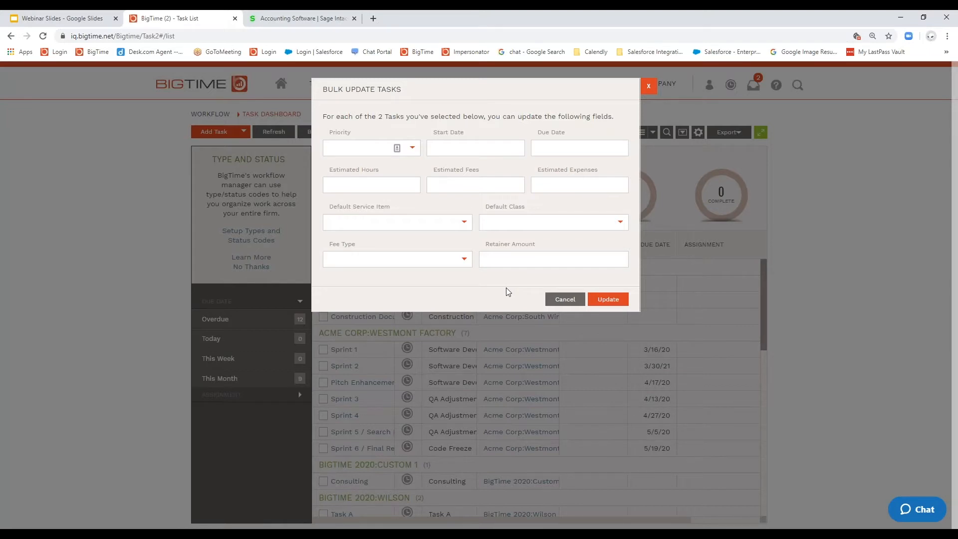
click(470, 227)
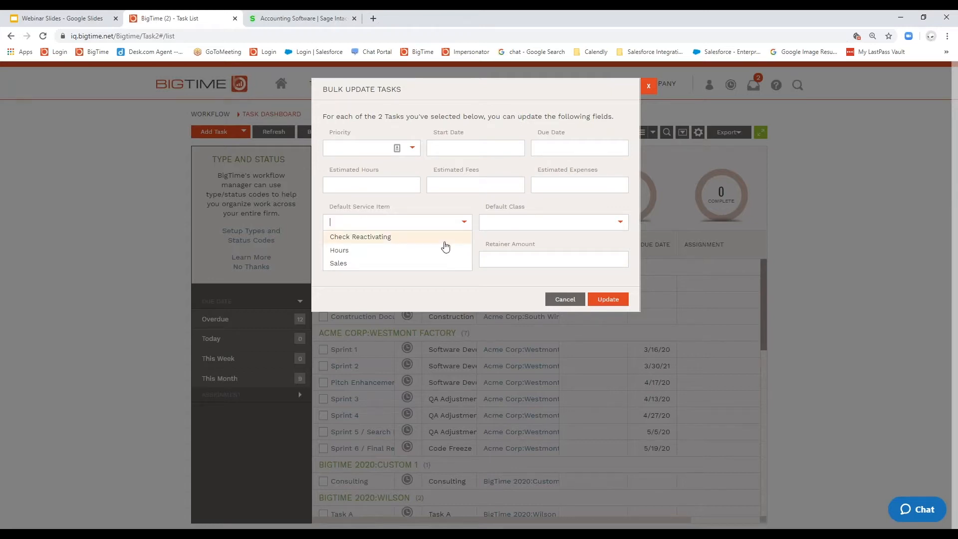
click(471, 291)
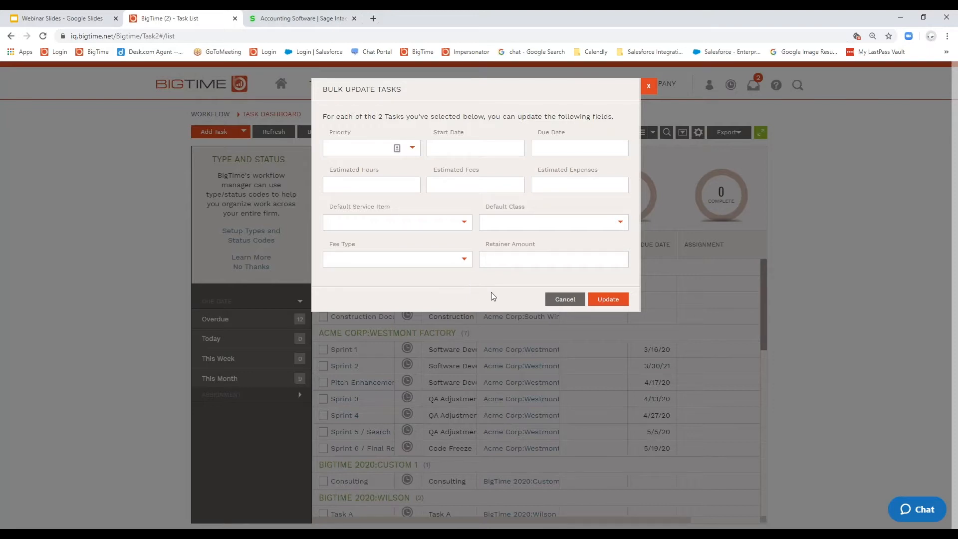
click(563, 302)
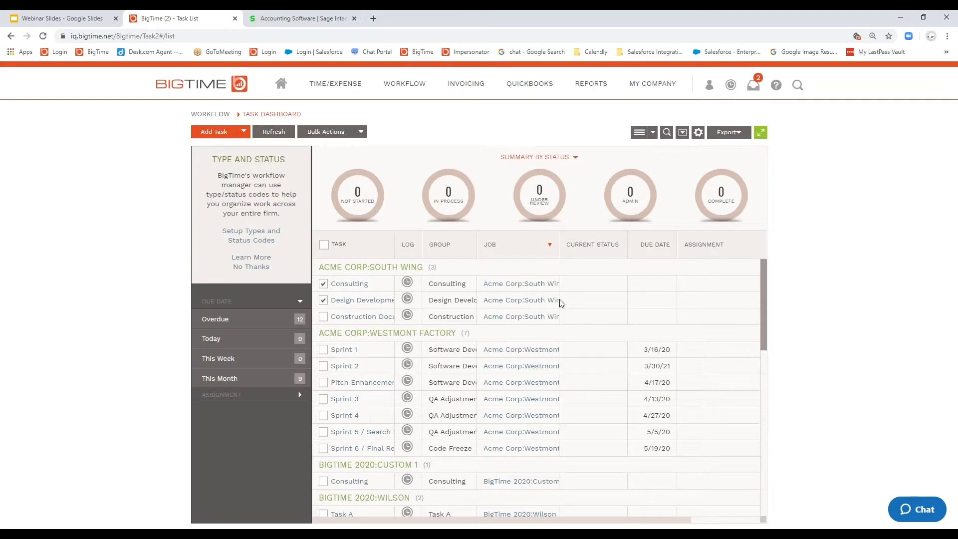
Step: Search the whole system for "Westmont", view the Westmont Factory job's details, and return to the task dashboard
click(795, 97)
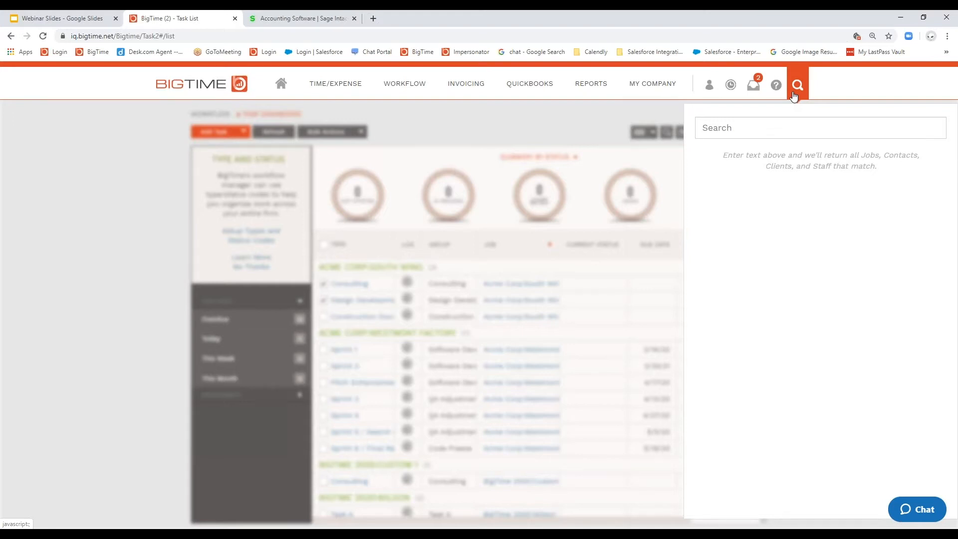
click(749, 130)
text(Westmont)
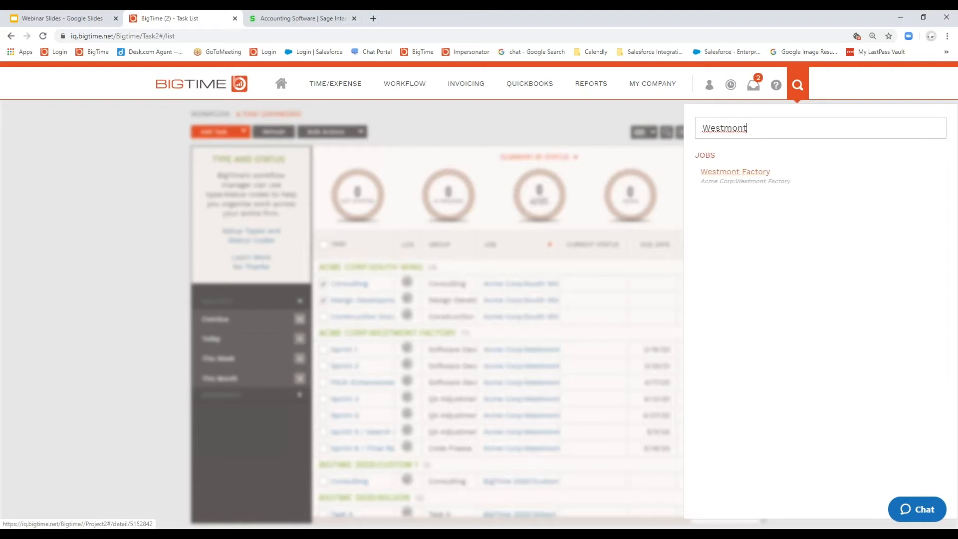
click(736, 171)
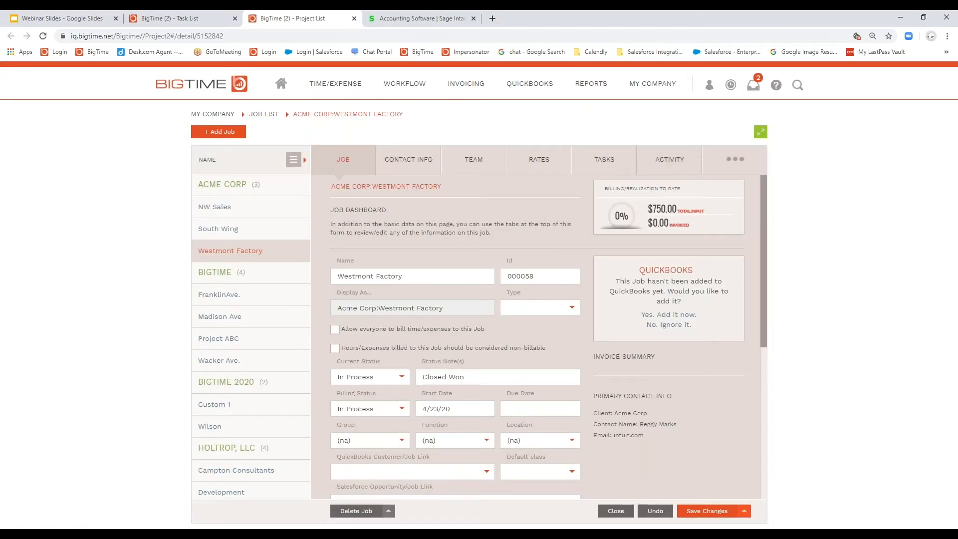
click(355, 18)
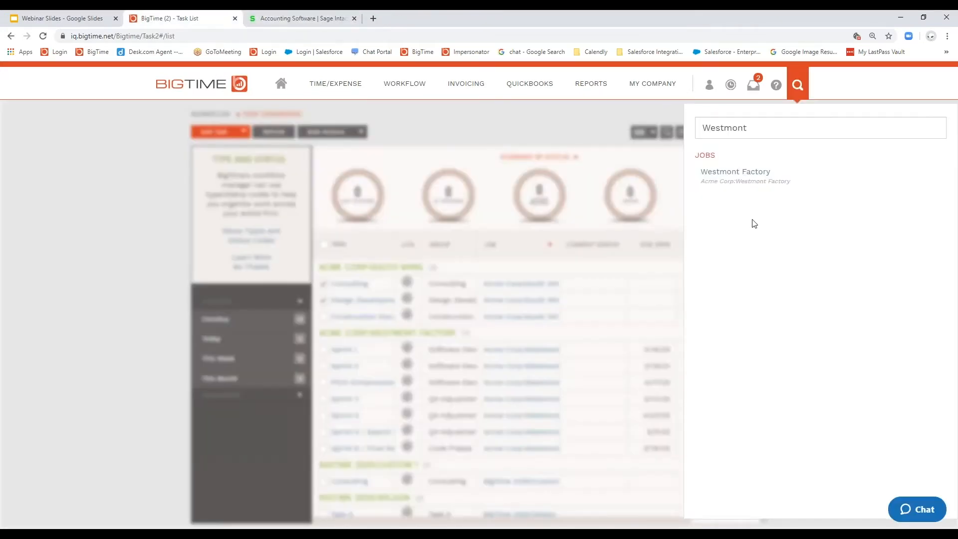
click(607, 120)
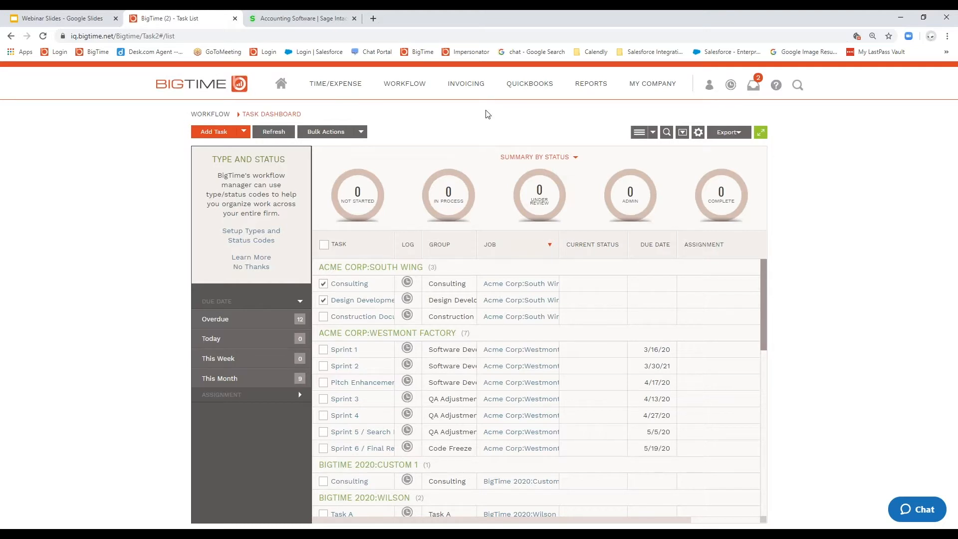
Step: Open the bulk update form for both Holtrop, LLC Project ABC invoices in the draft invoices list
mouse_move(466, 85)
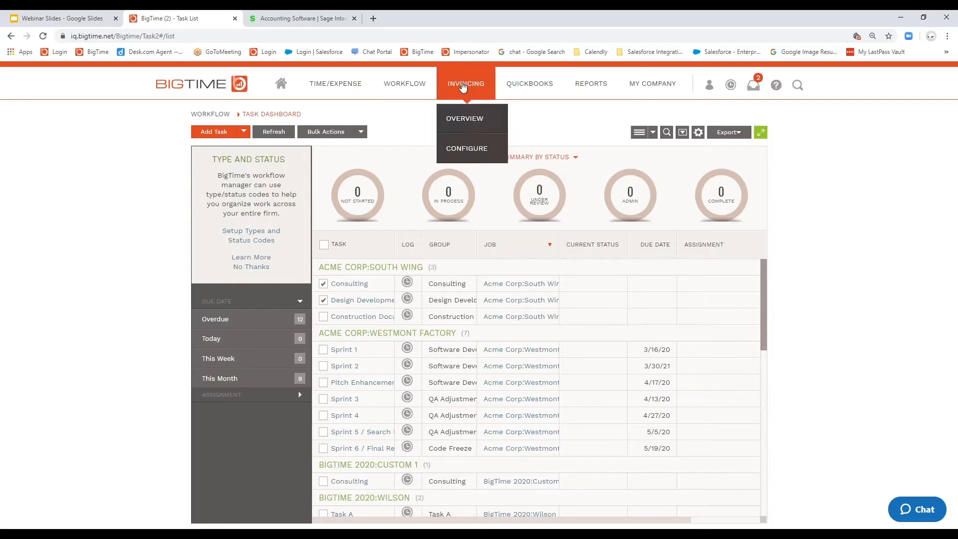
click(470, 120)
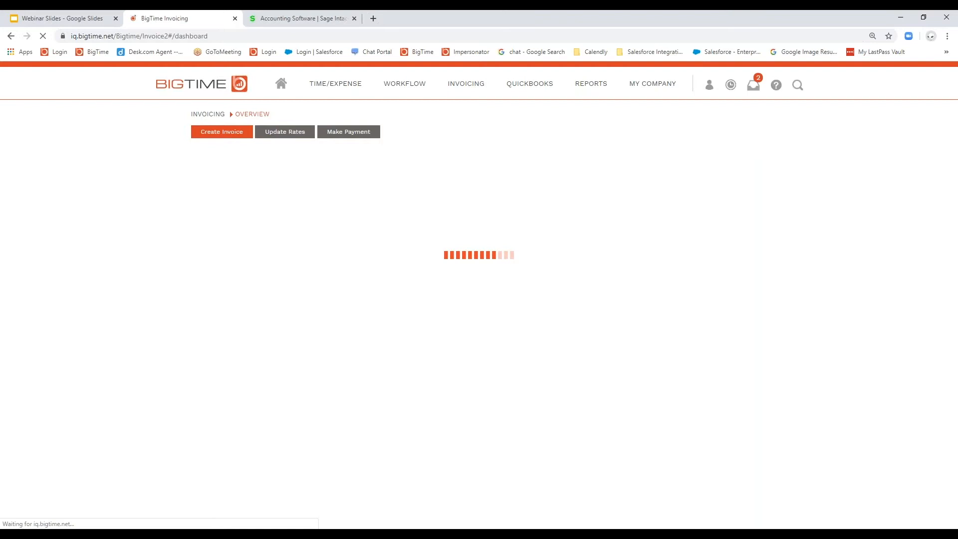
click(447, 212)
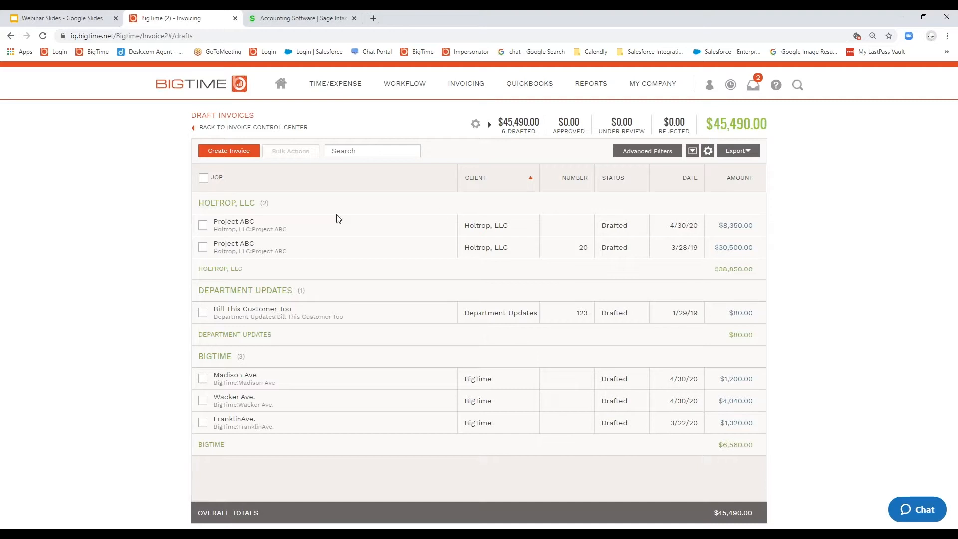
click(202, 225)
click(203, 248)
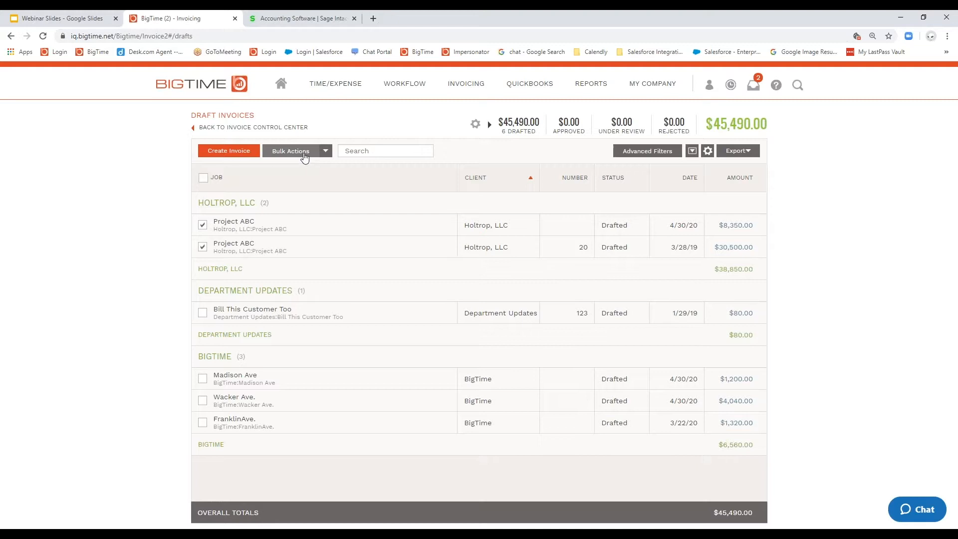
click(301, 153)
click(288, 195)
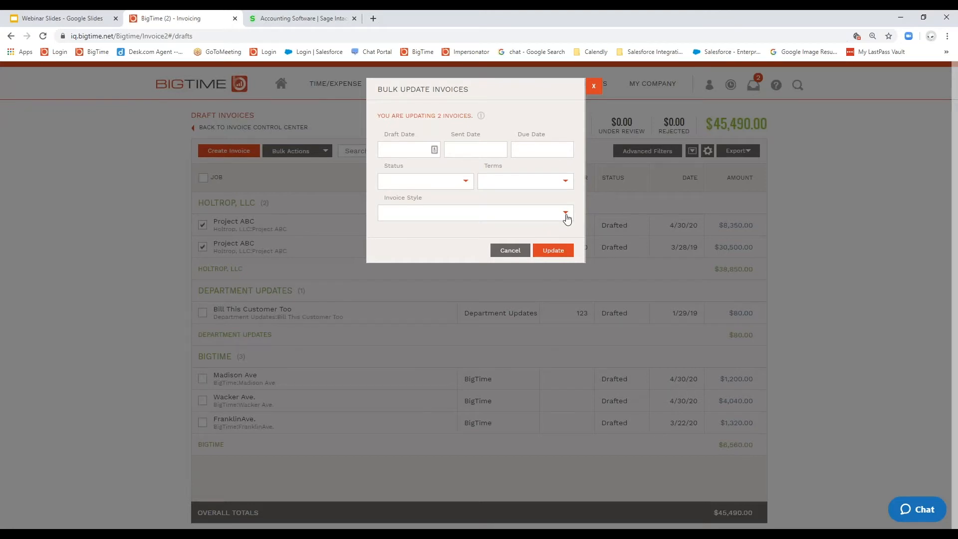
Step: Review the Invoice Style options for the bulk invoice update, and close the form without updating
click(567, 219)
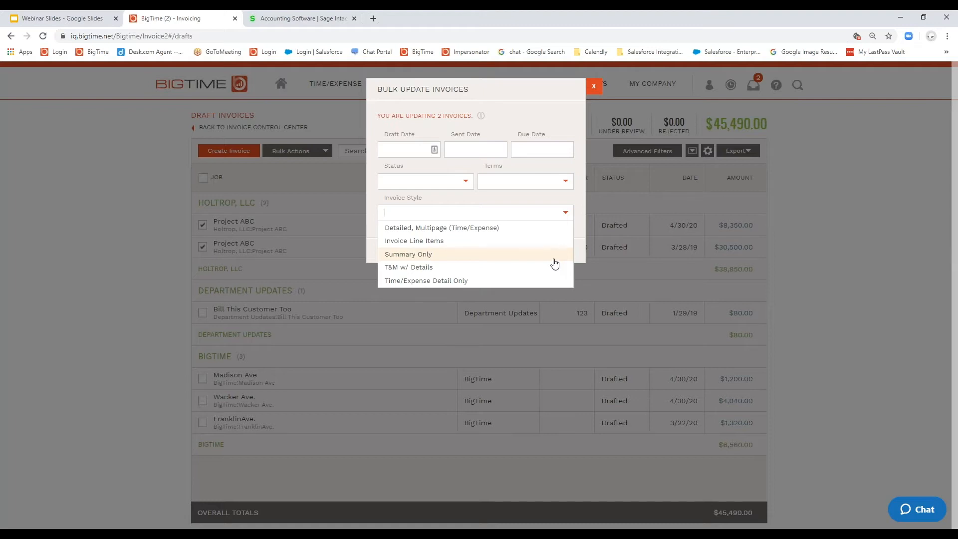
click(579, 217)
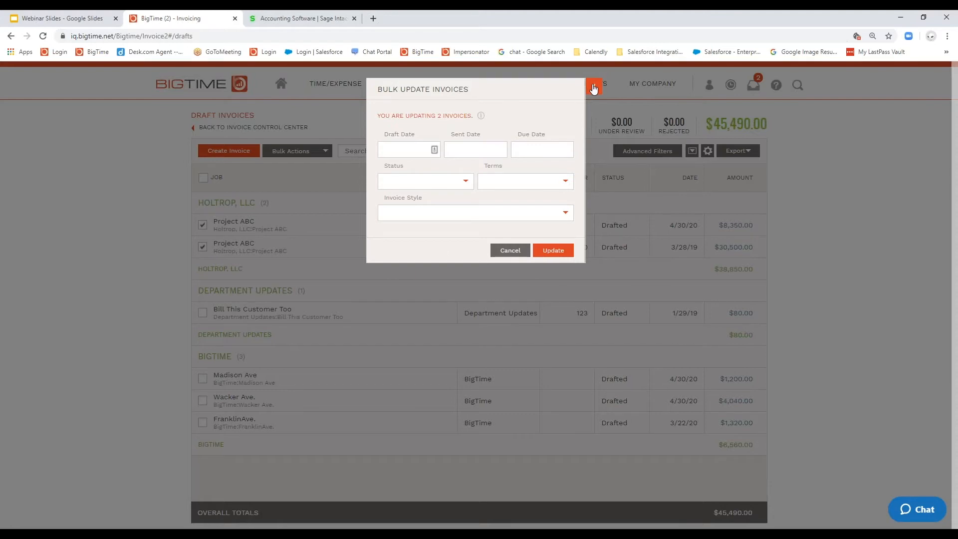
click(594, 88)
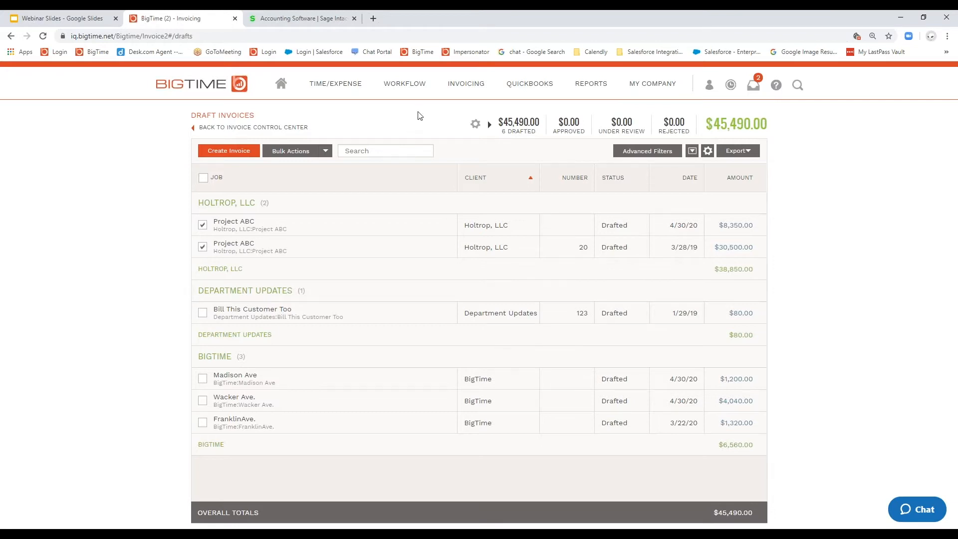
Step: Create a Time & Materials (T&M) invoice for BigTime:Project ABC from the work-in-progress by job list
mouse_move(461, 93)
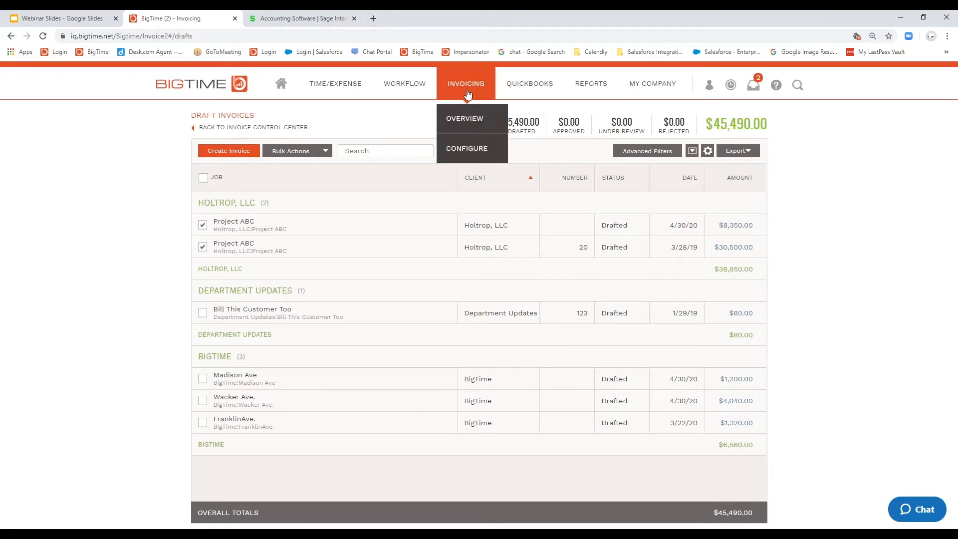
click(472, 118)
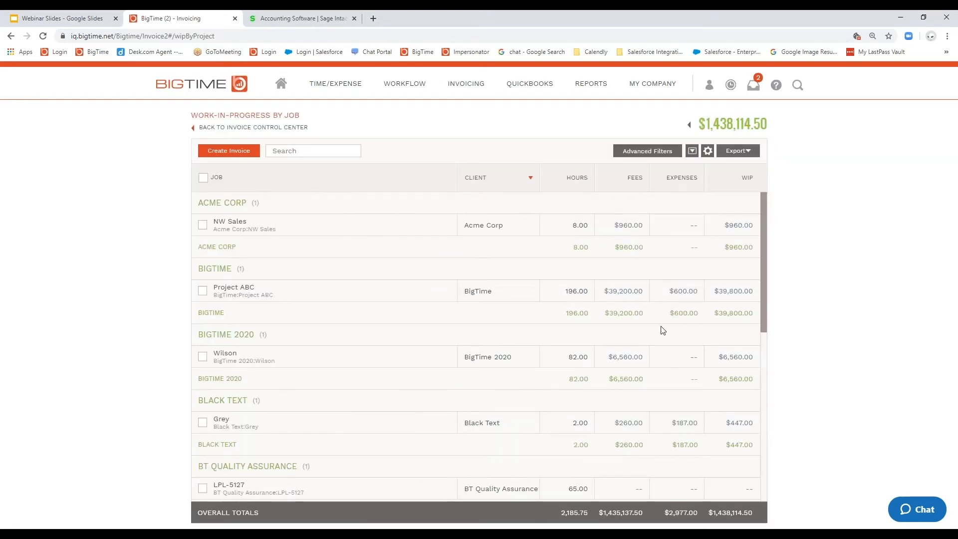
click(722, 296)
click(555, 324)
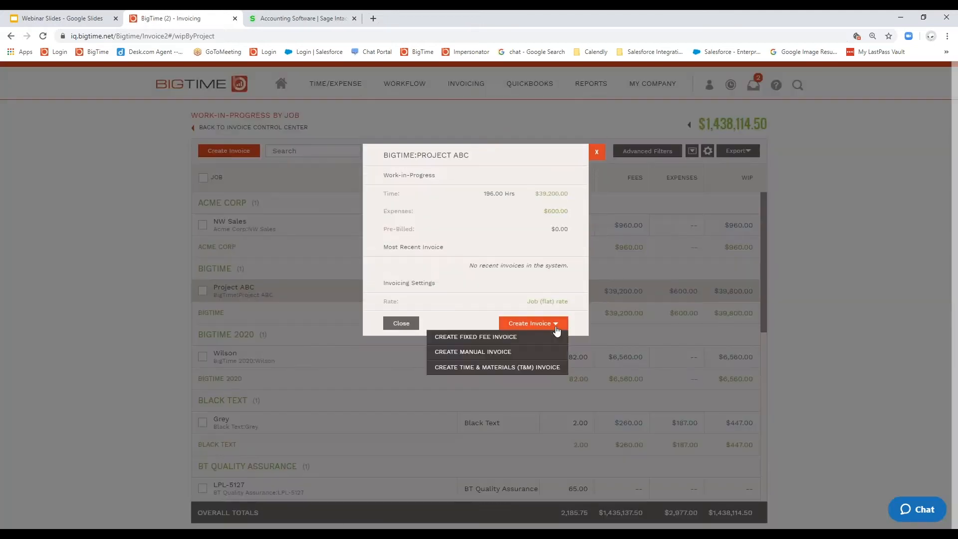
click(552, 367)
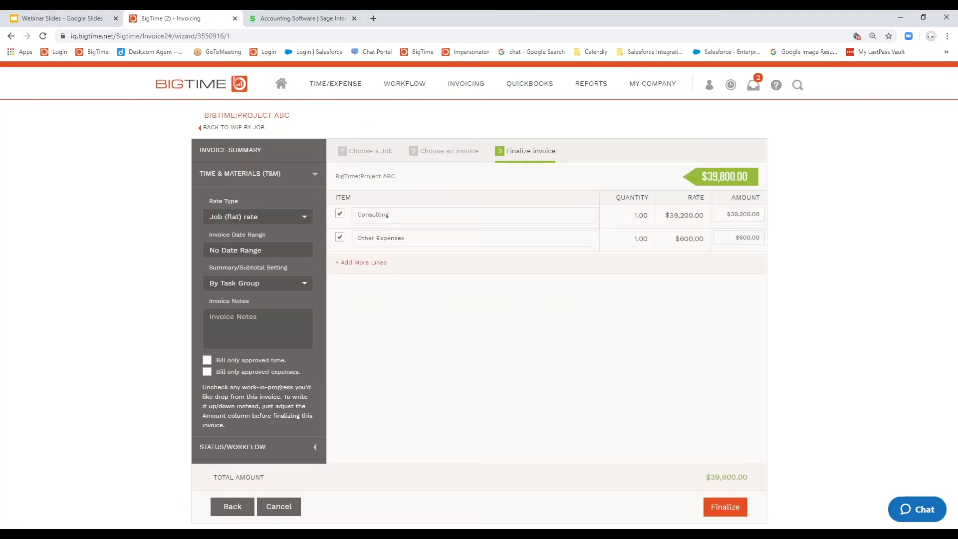
Step: Try the By Task and By Category subtotal settings on the Project ABC invoice, and restore By Task Group
drag(259, 268, 209, 270)
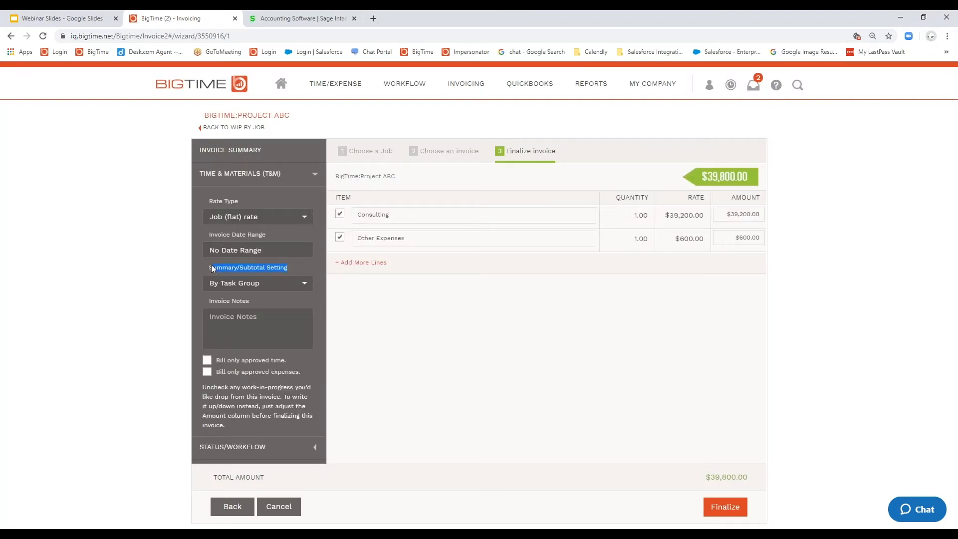
click(304, 284)
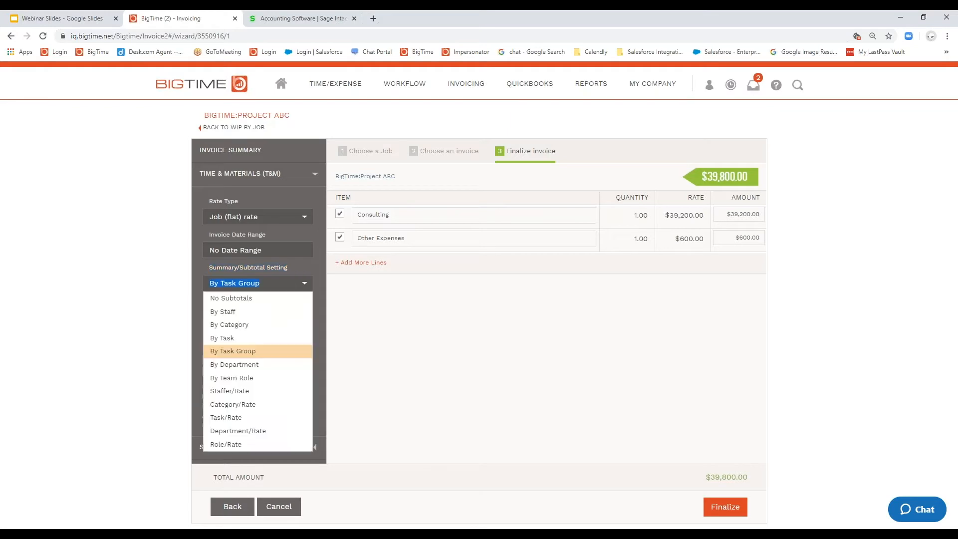
click(235, 340)
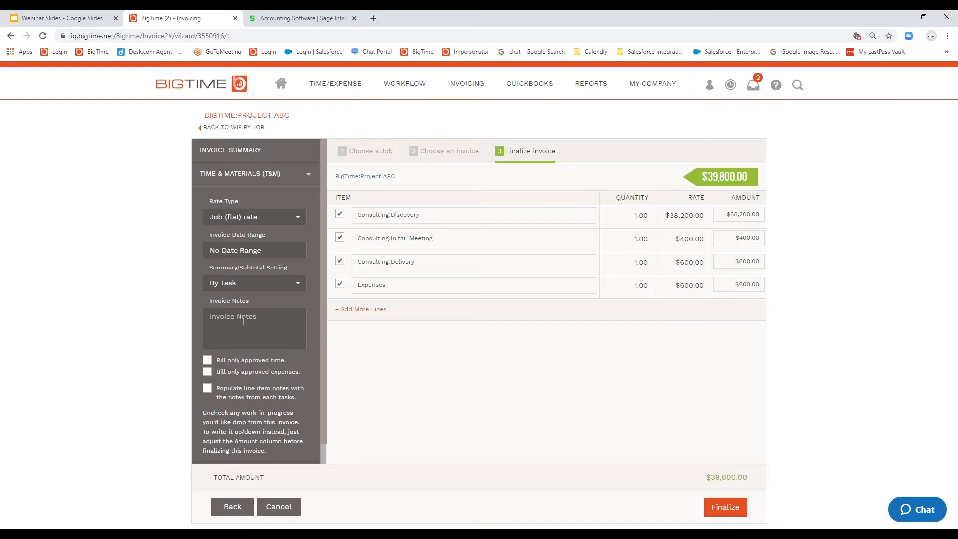
click(298, 283)
click(269, 323)
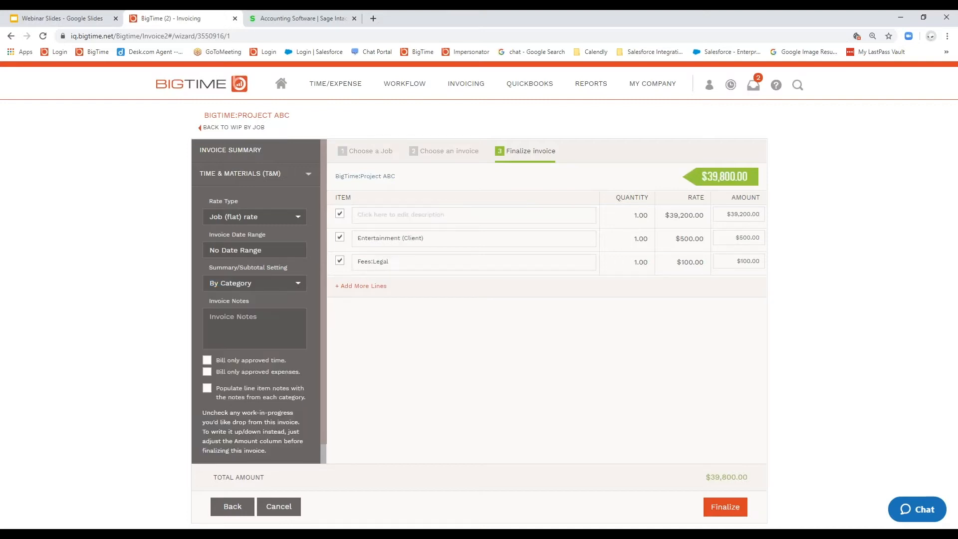
click(298, 283)
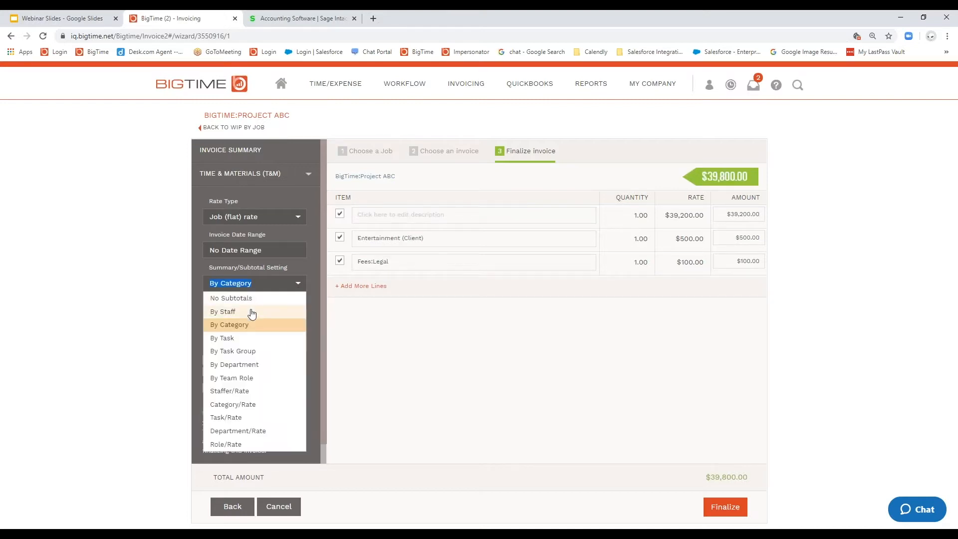
click(250, 353)
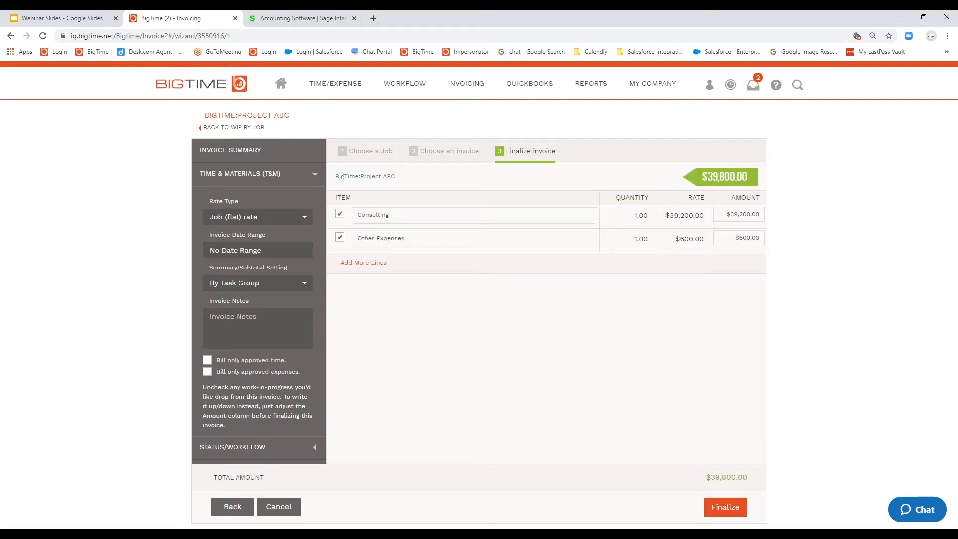
Step: Set the Summary/Subtotal Setting of the Project ABC invoice to By Task
double_click(372, 215)
click(305, 284)
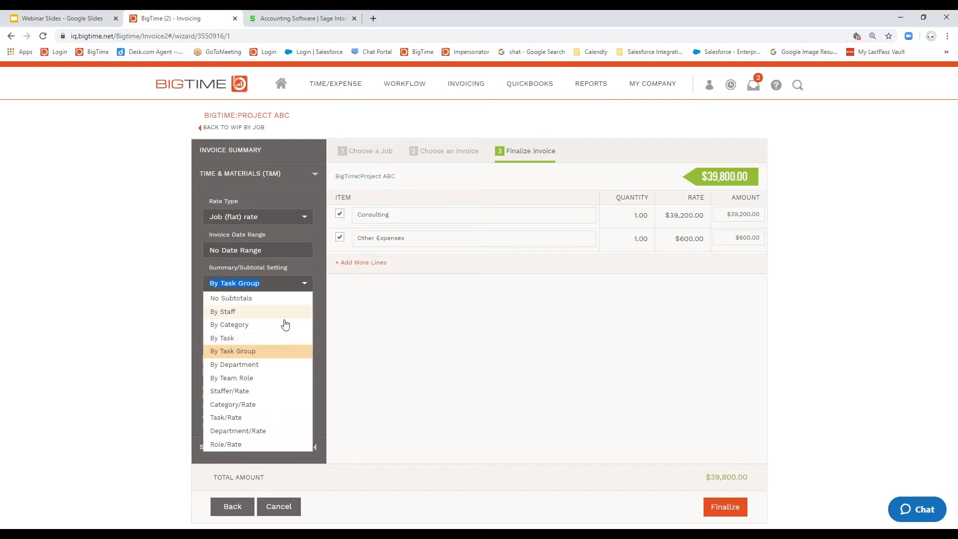
click(244, 341)
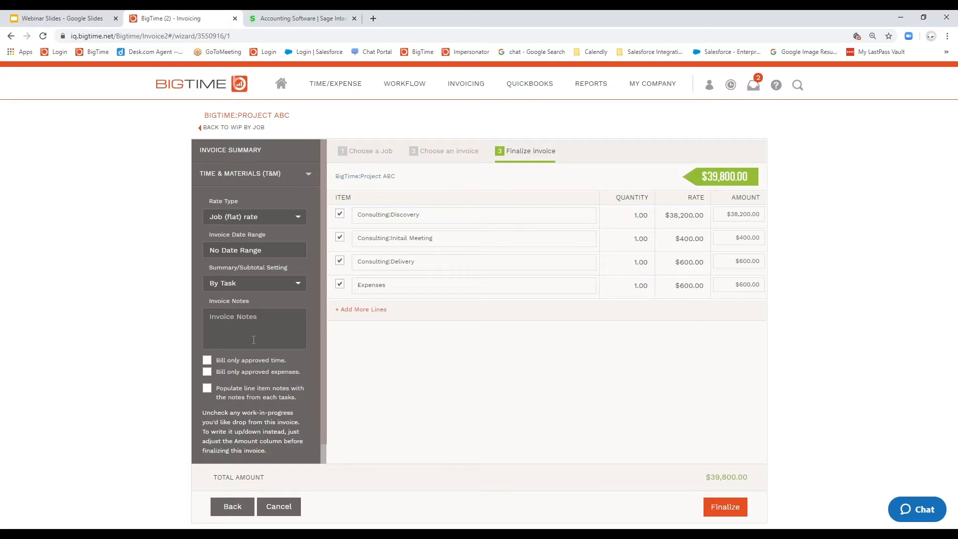
Step: Leave the unfinished Project ABC invoice and go to the company's notification settings
click(640, 91)
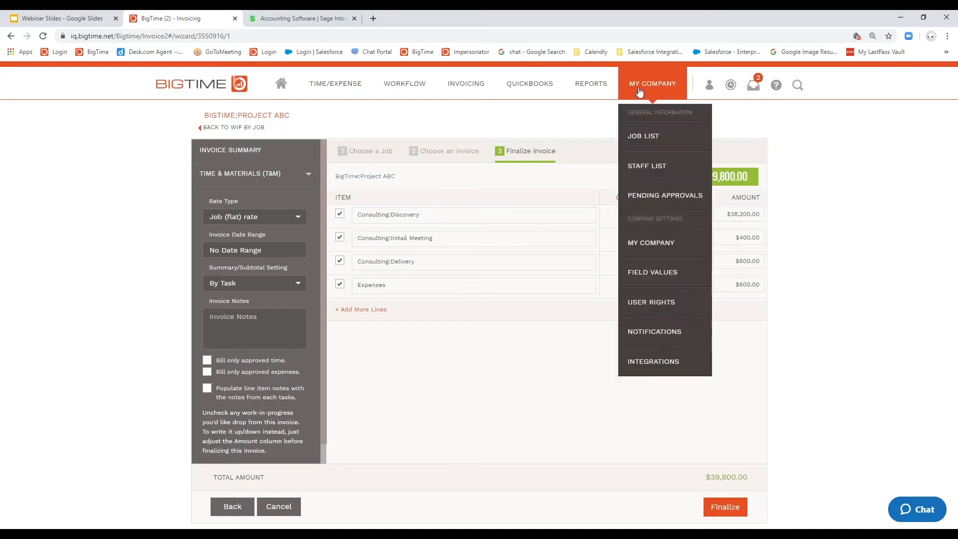
click(669, 335)
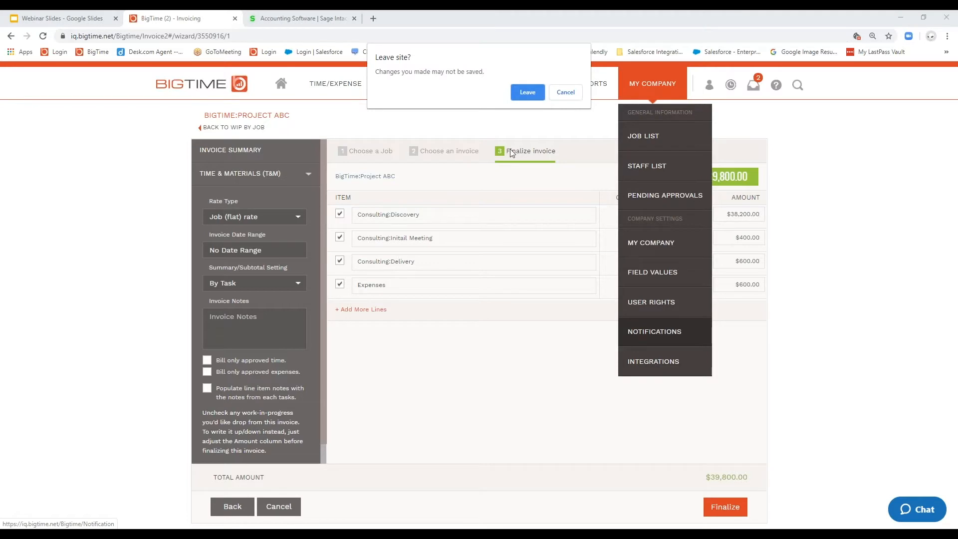
click(526, 92)
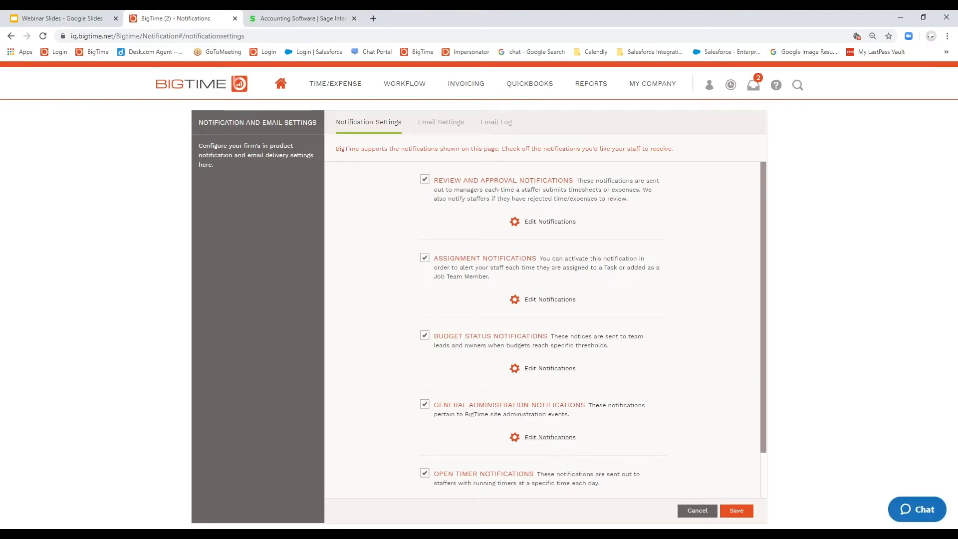
Step: Review the Invoice Email Bounced template under General Administration Notifications, and close it without saving
click(550, 437)
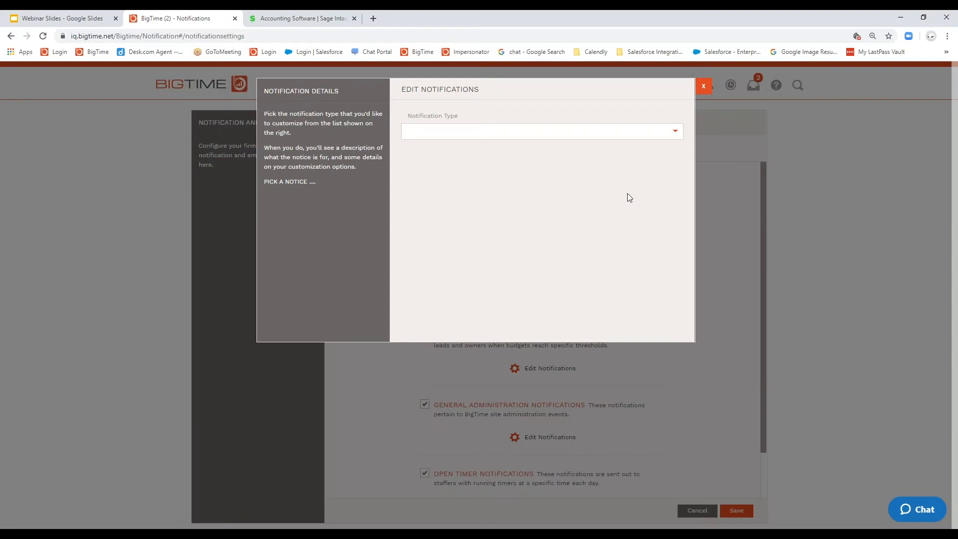
click(681, 136)
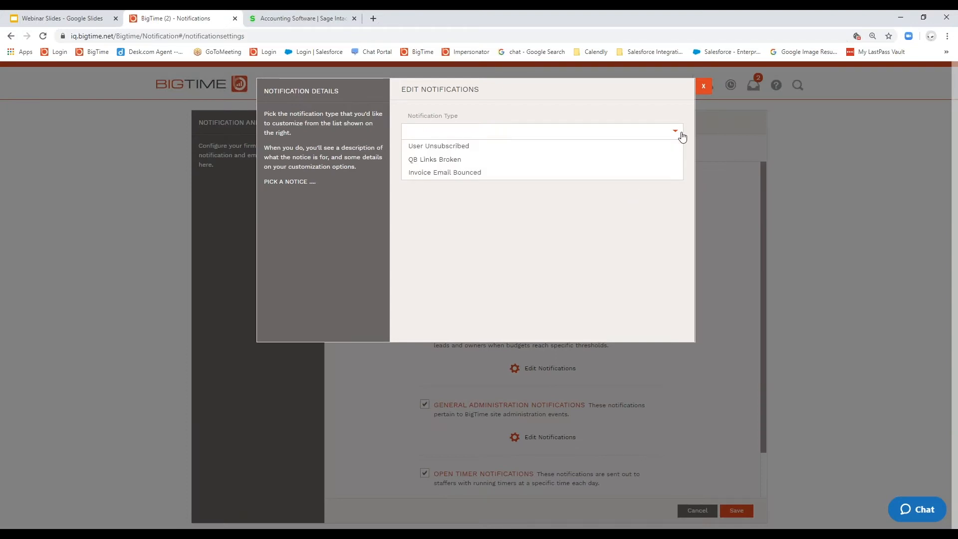
click(555, 177)
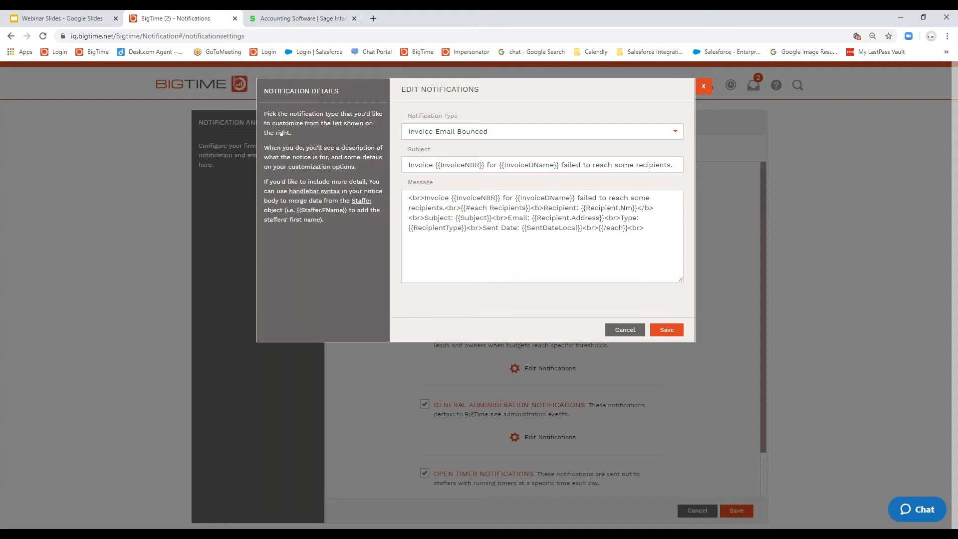
drag(405, 204, 530, 250)
click(530, 252)
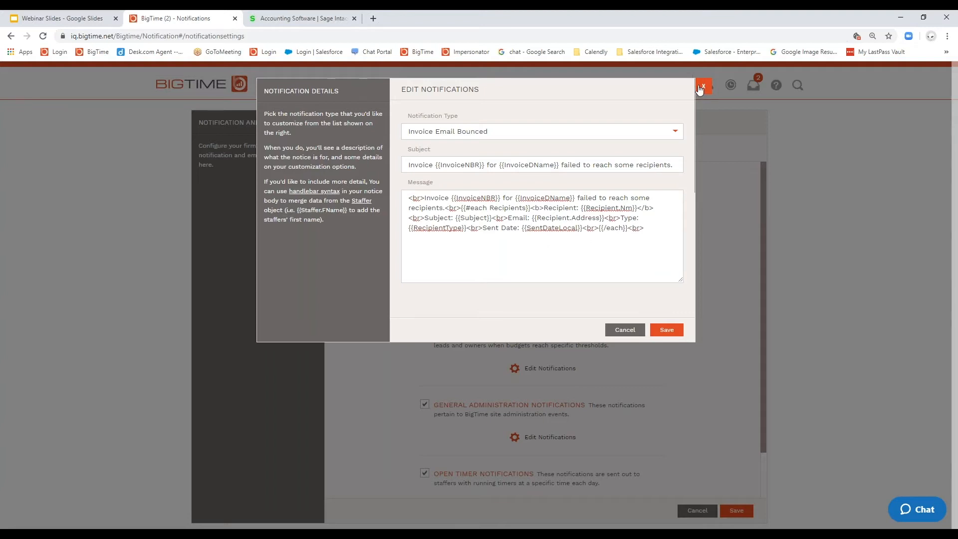
click(698, 86)
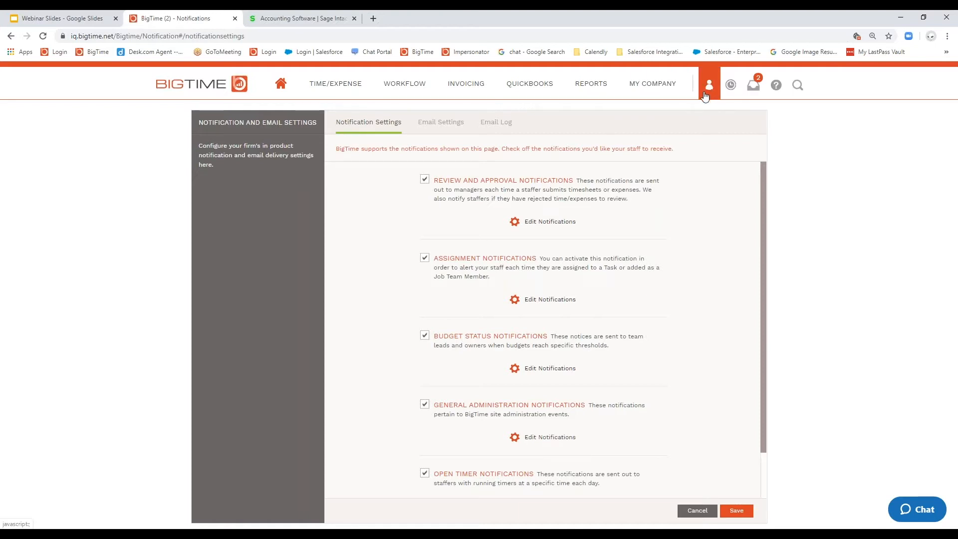
Step: Try the Enable EMail Notification option in the personal profile's notification settings, and cancel without saving
click(707, 94)
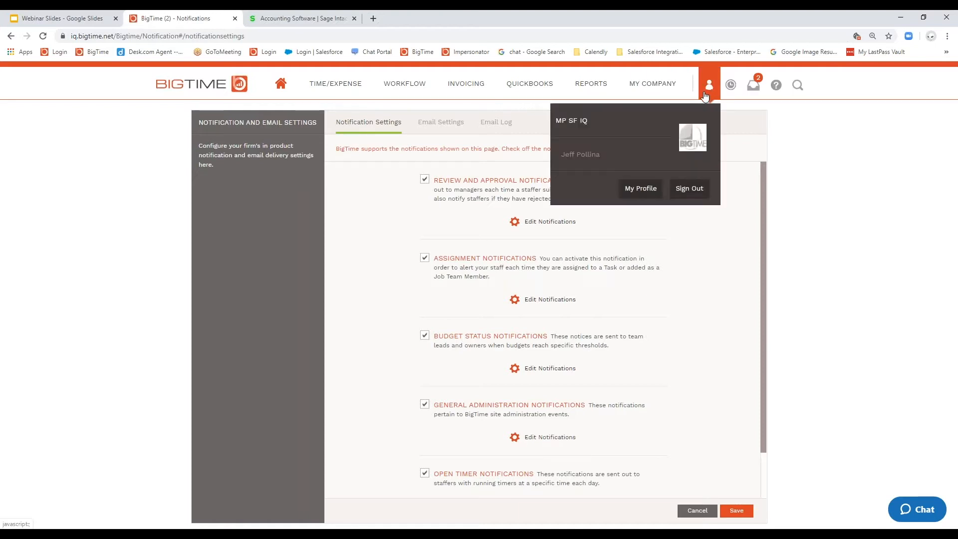
click(641, 188)
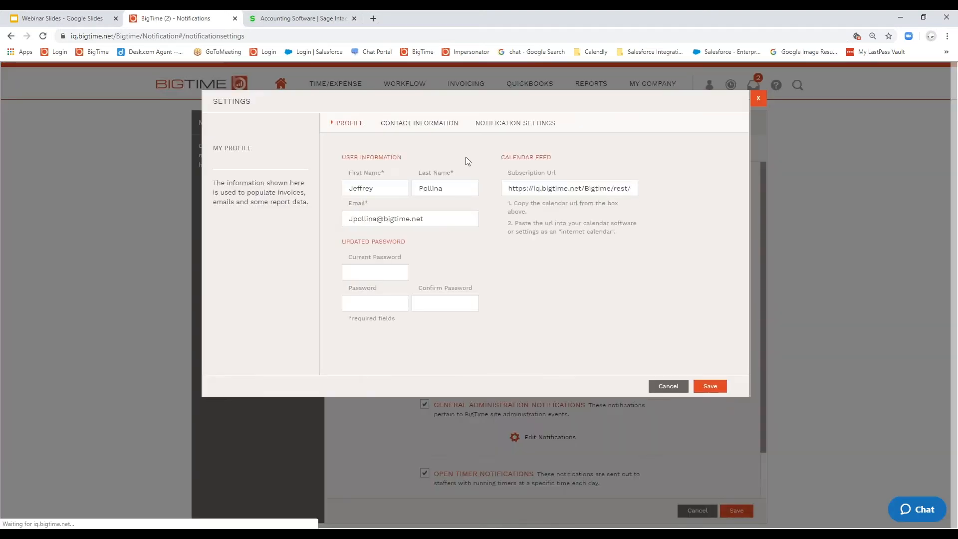
click(355, 126)
click(529, 125)
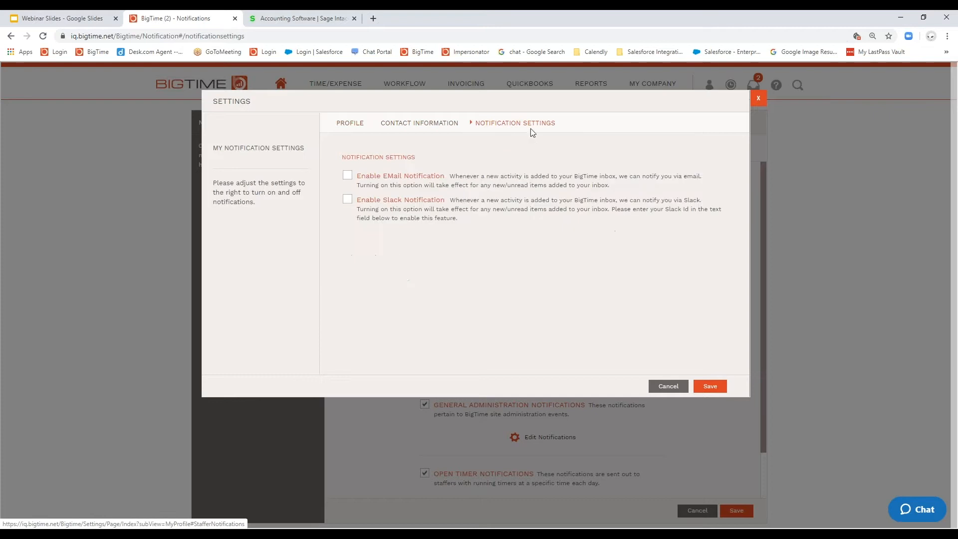
click(347, 176)
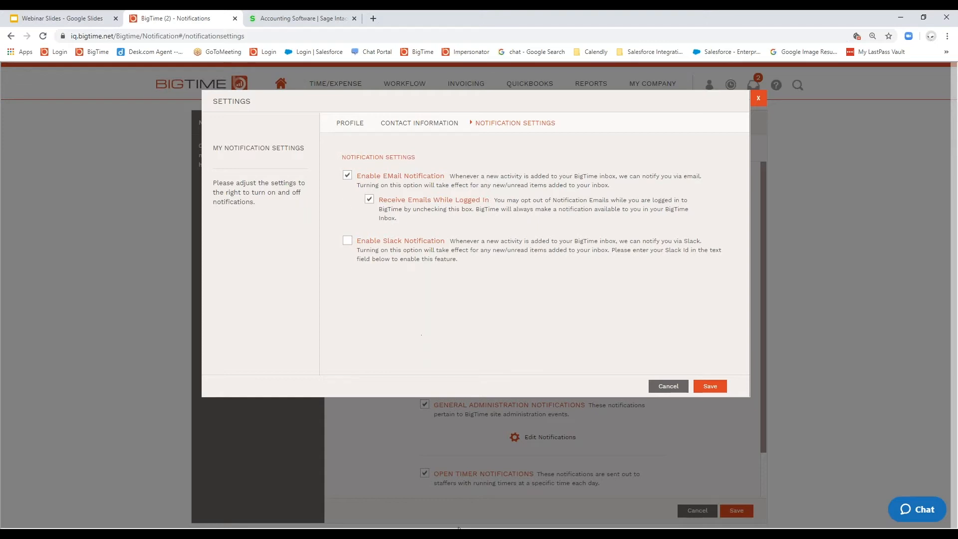
click(347, 176)
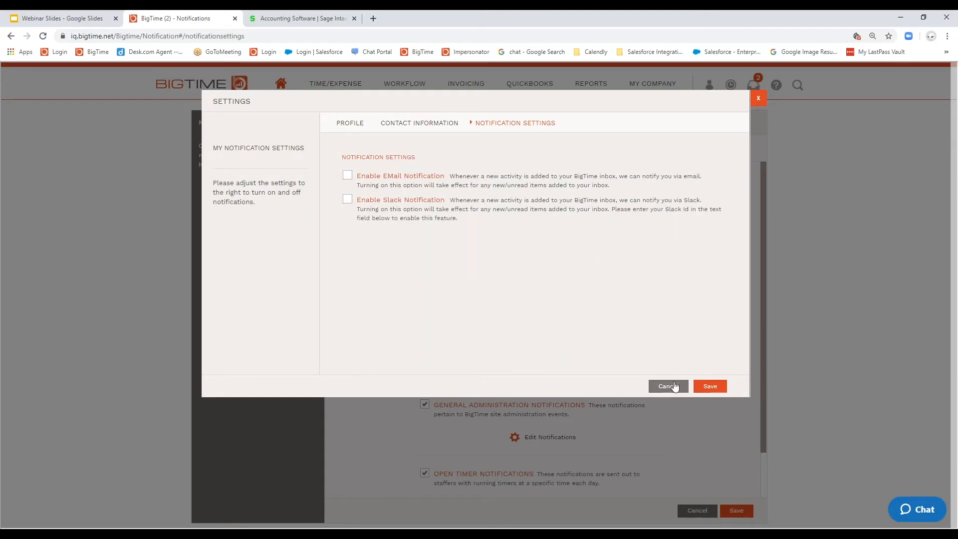
click(669, 387)
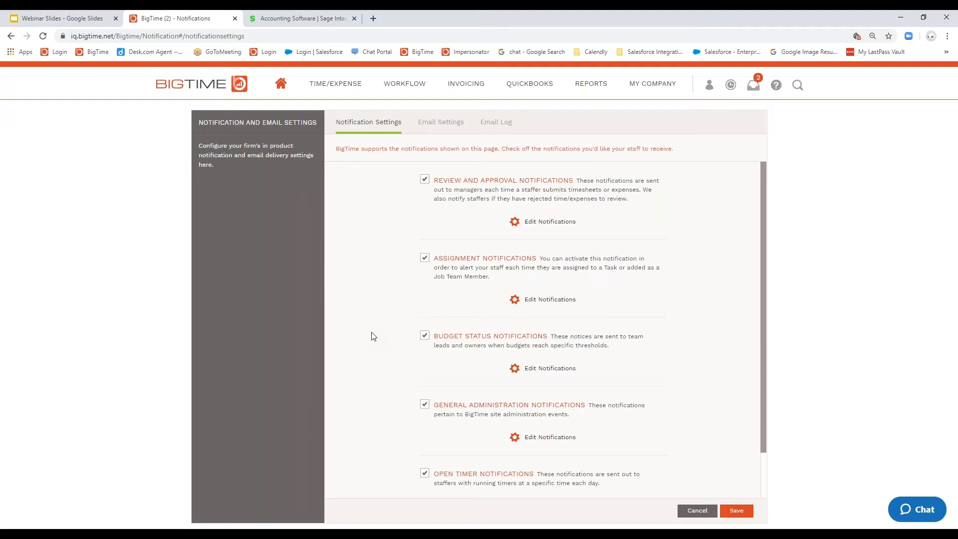
Step: Review the notification types available for Review and Approval Notifications and for Assignment Notifications, closing each editor unchanged
click(552, 225)
click(669, 134)
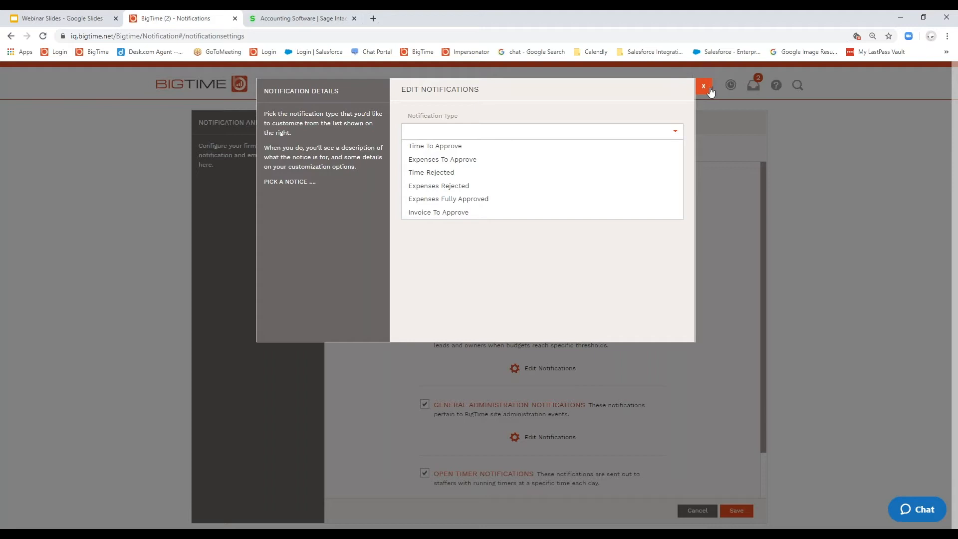
click(704, 87)
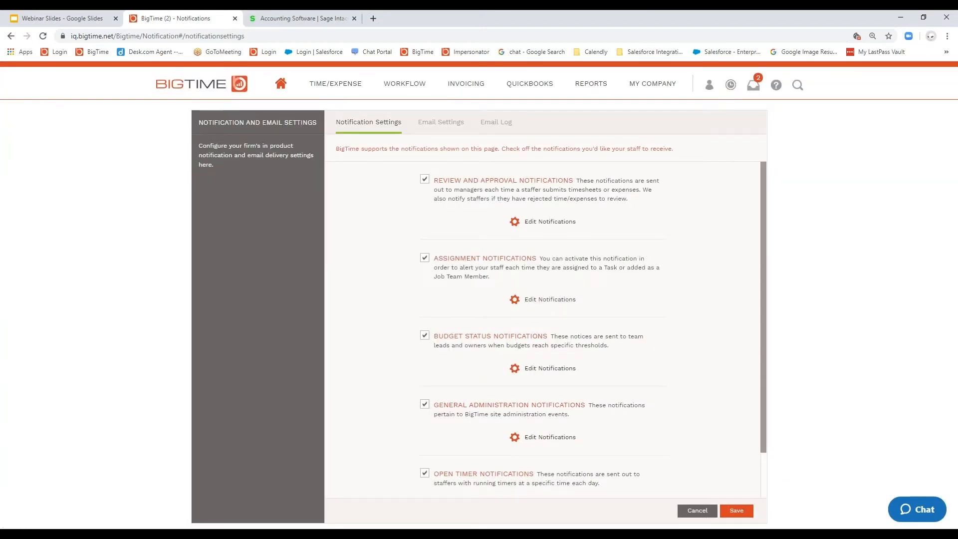
click(550, 300)
click(675, 130)
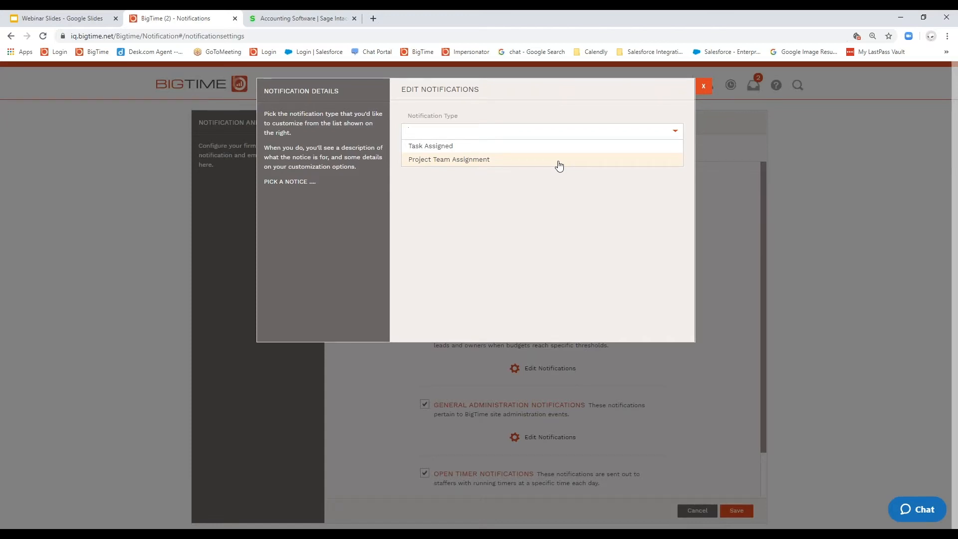
click(704, 87)
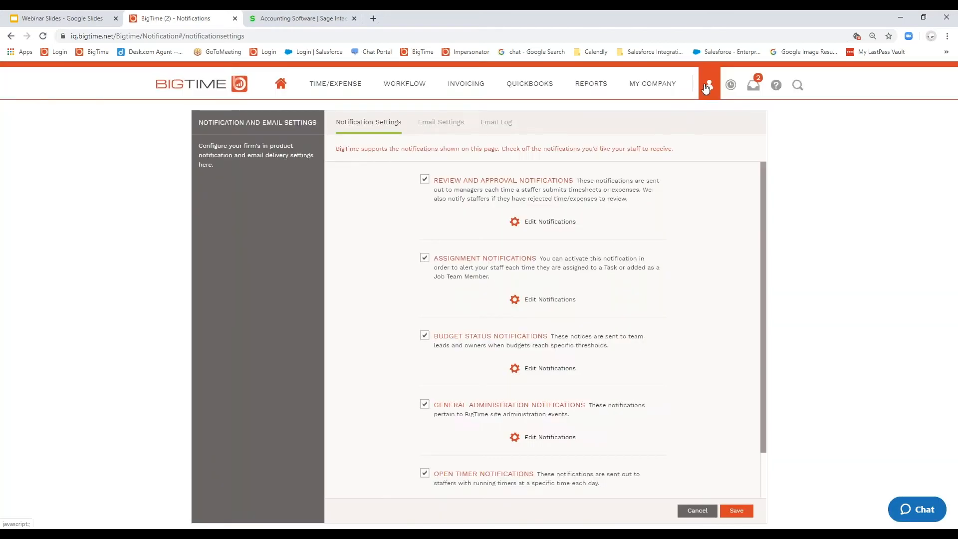
Step: Read the job team assignment notification dated 4/30/20 in the inbox, and close the inbox
click(754, 87)
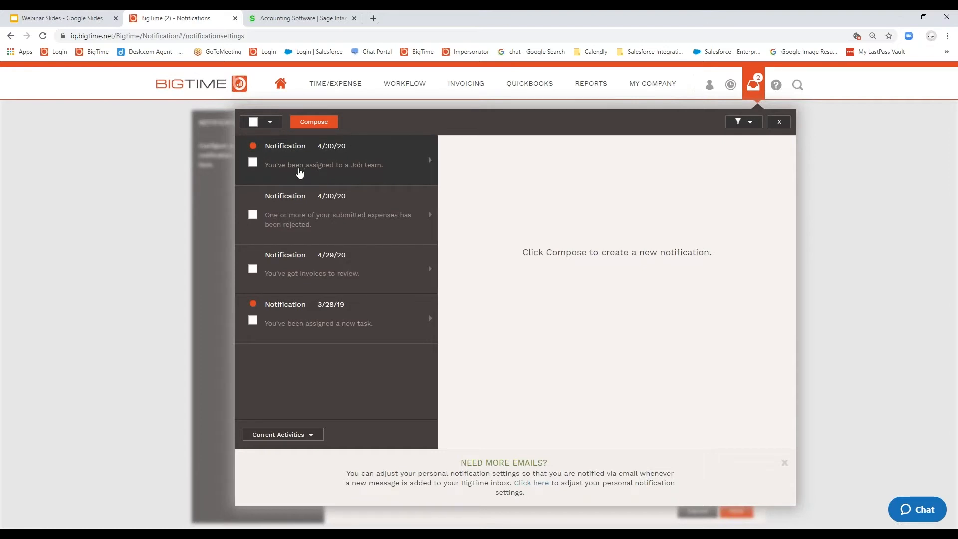
click(299, 172)
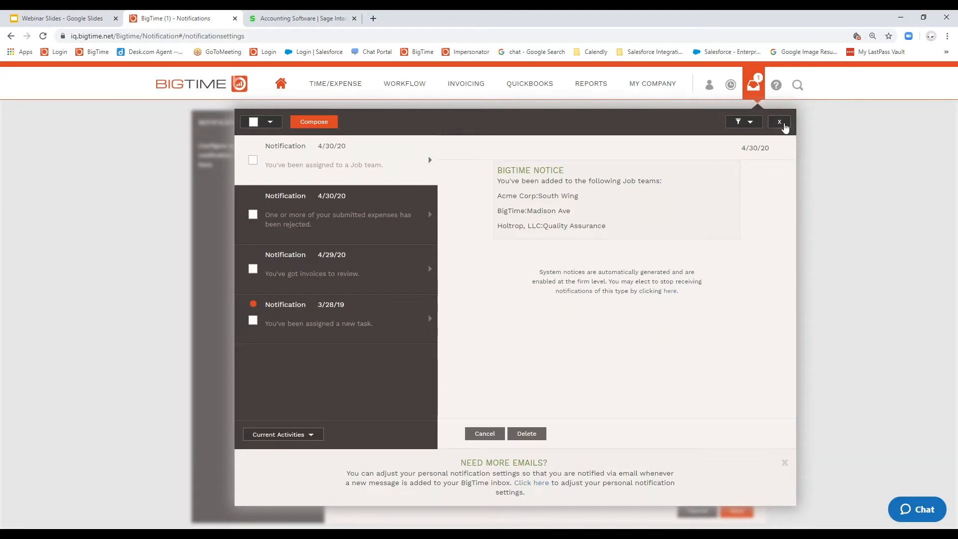
click(783, 124)
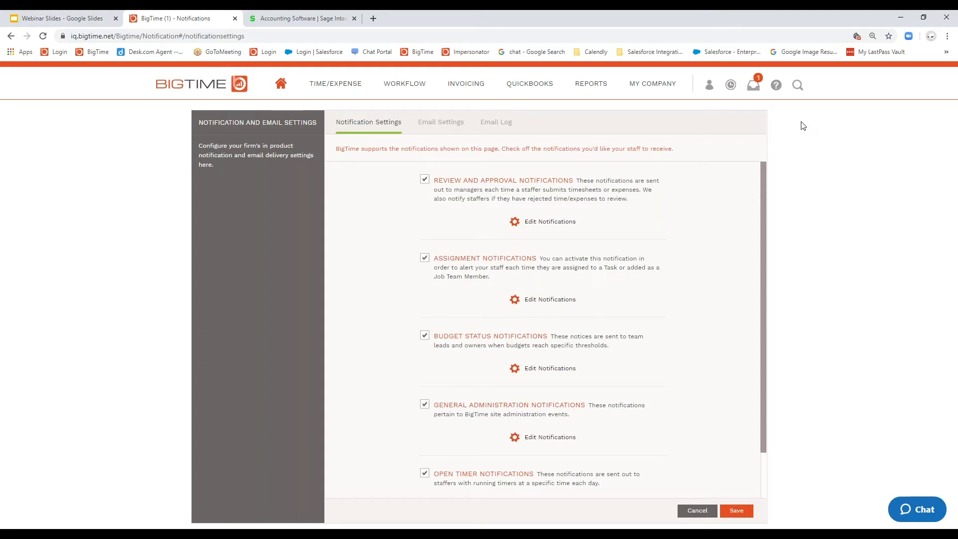
Step: View the job team assignments of the logged-in user's own record in the staff list
click(662, 97)
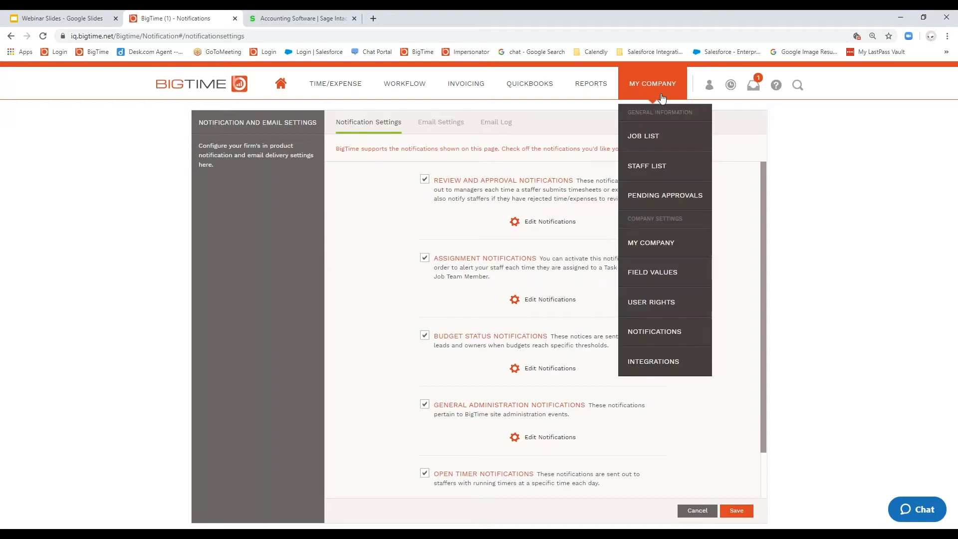
click(650, 175)
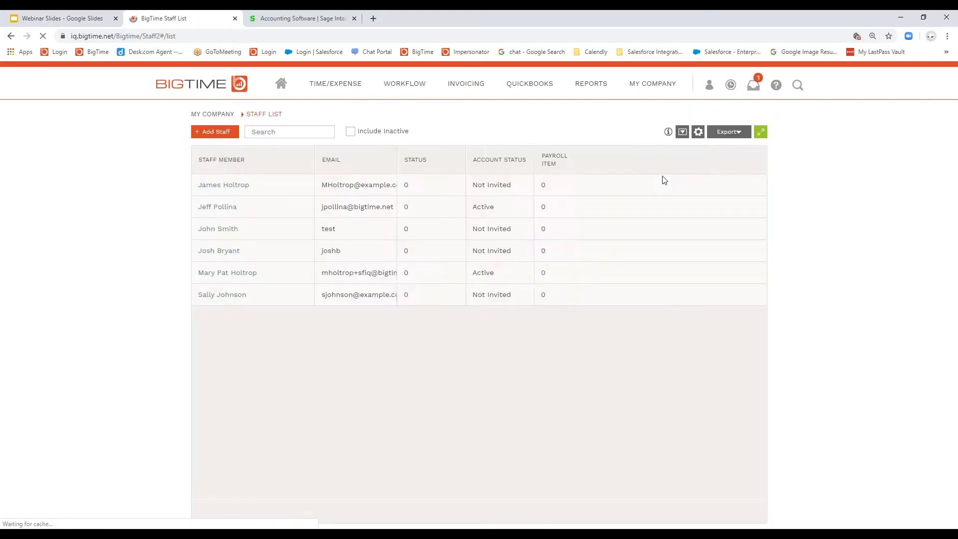
click(223, 214)
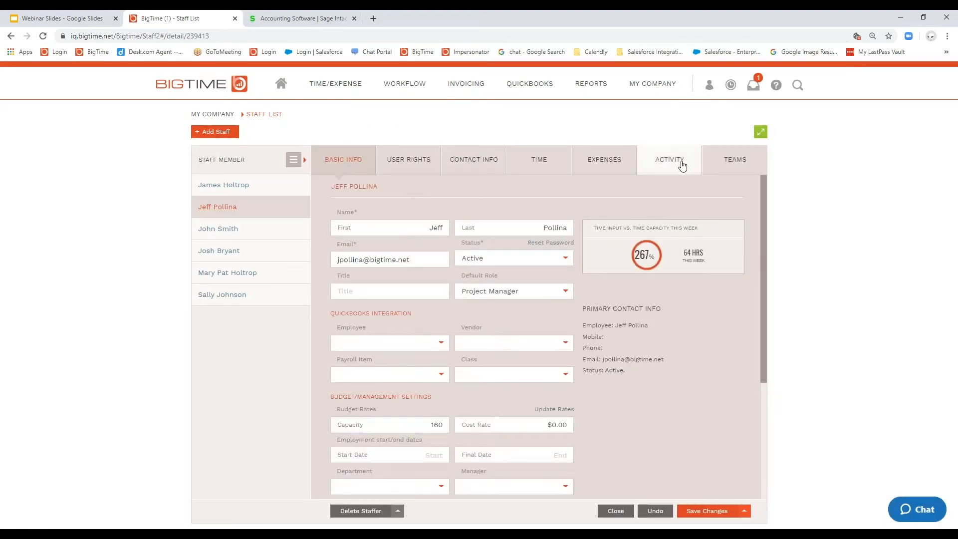
click(729, 164)
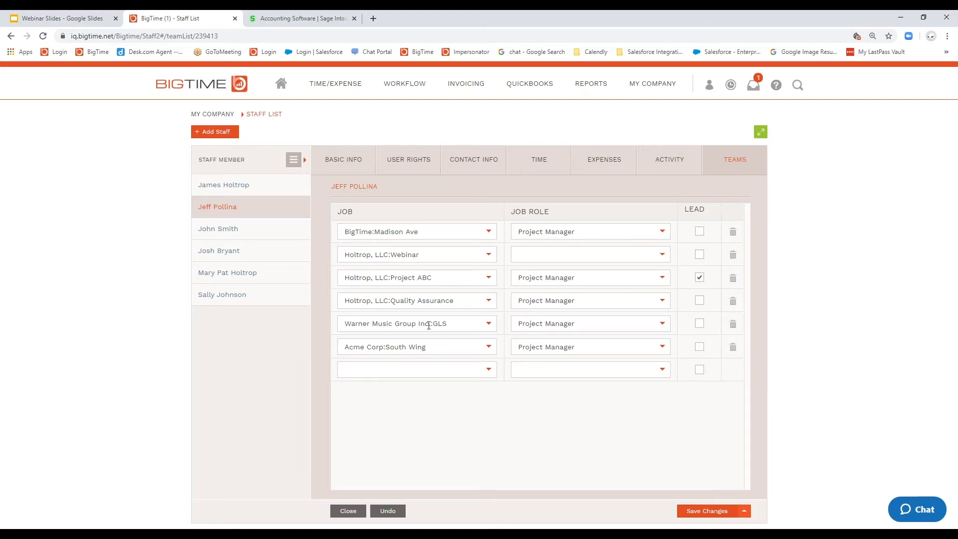
Step: Open the T&M w/ Details invoice PDF style for editing from the invoice configuration settings
click(475, 88)
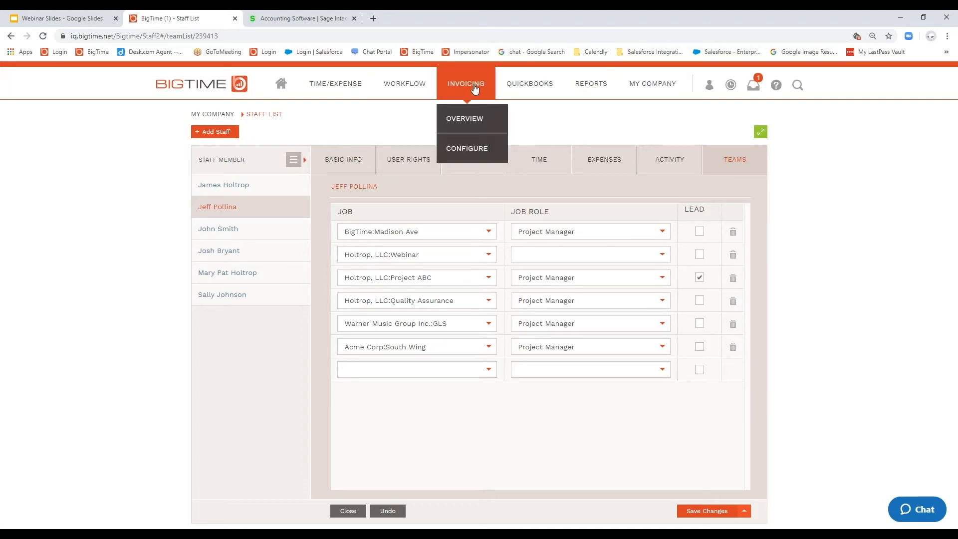
click(481, 126)
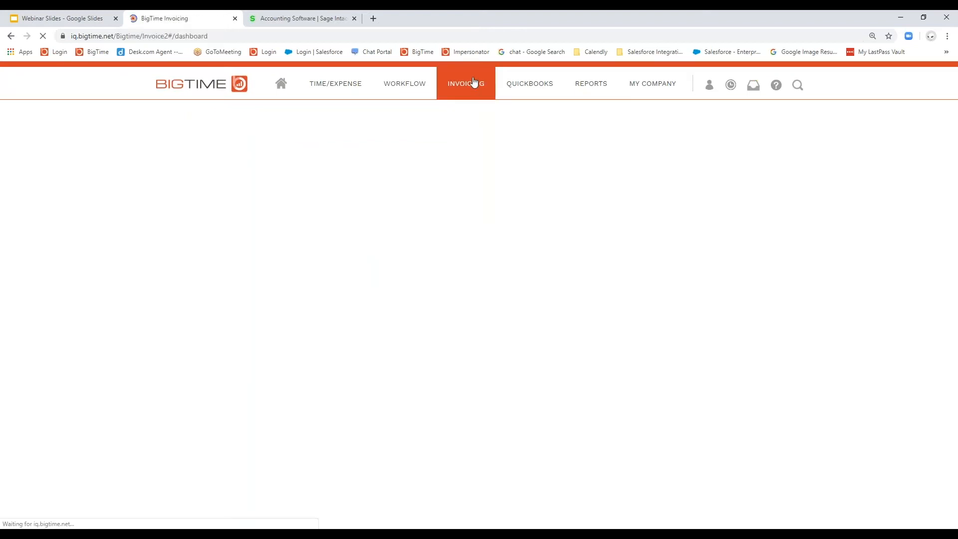
mouse_move(476, 83)
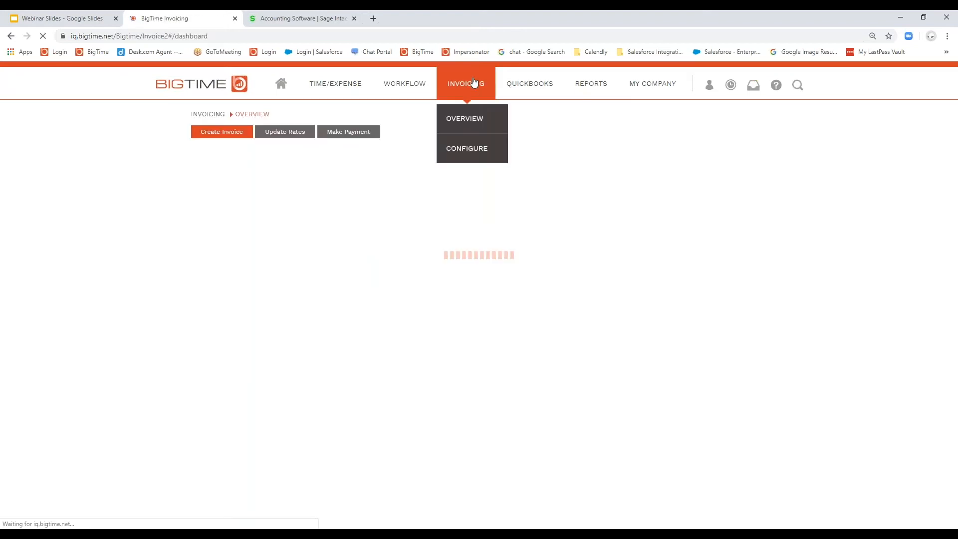
click(474, 150)
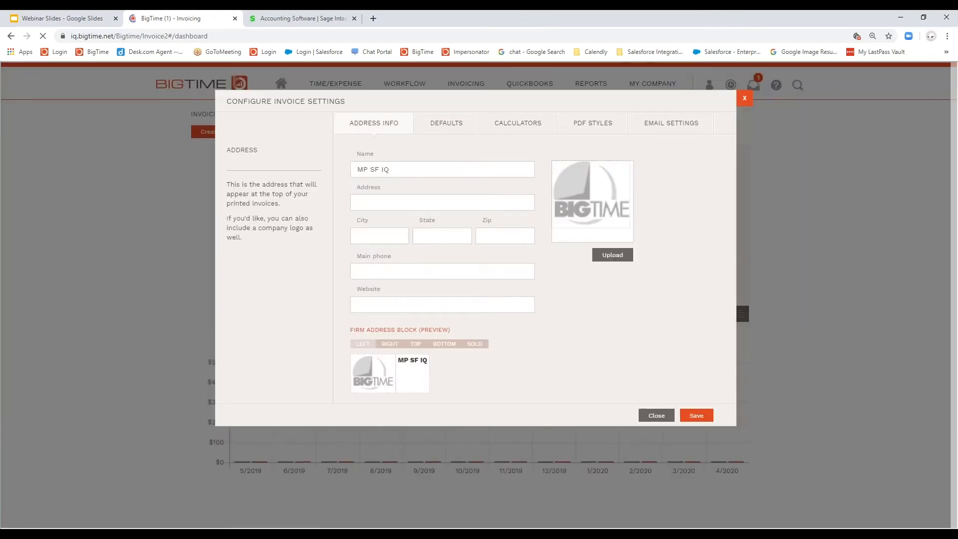
click(598, 129)
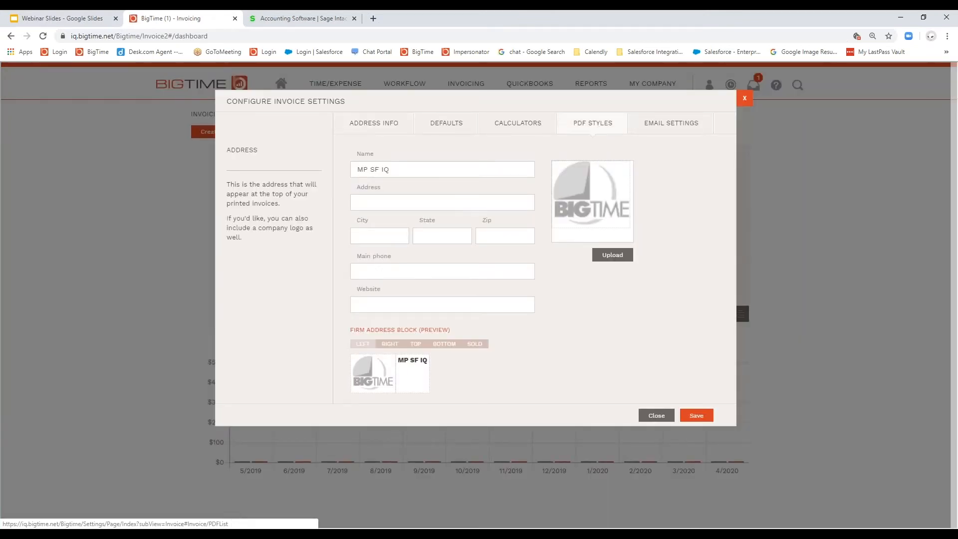
click(423, 206)
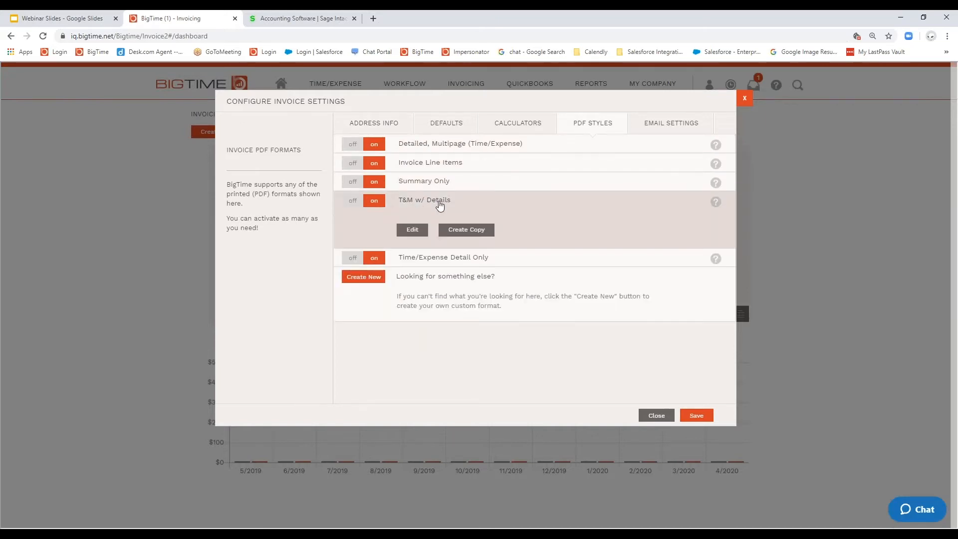
click(413, 230)
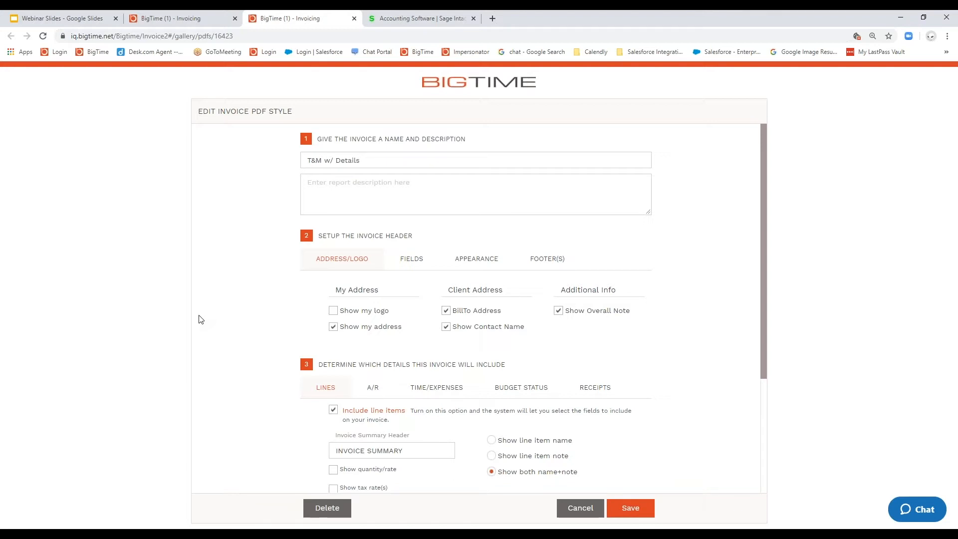
scroll(205, 318, down, 1)
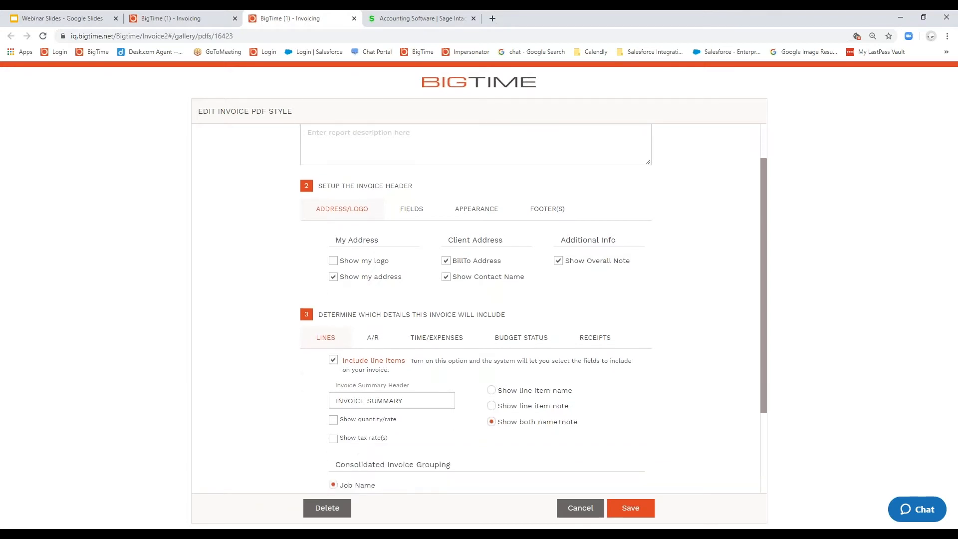
Step: Review the time and expense detail fields and their sort options in the T&M w/ Details invoice PDF style
scroll(274, 269, down, 1)
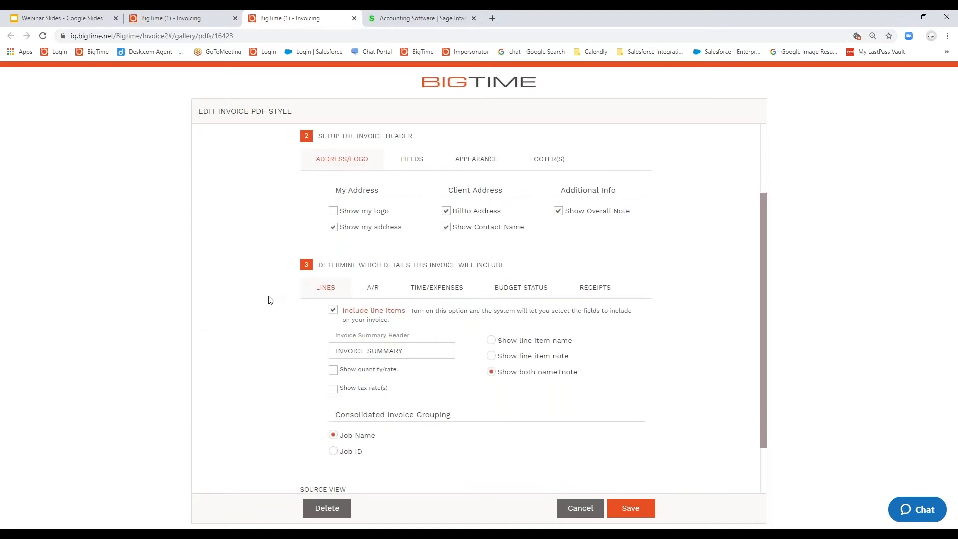
click(433, 292)
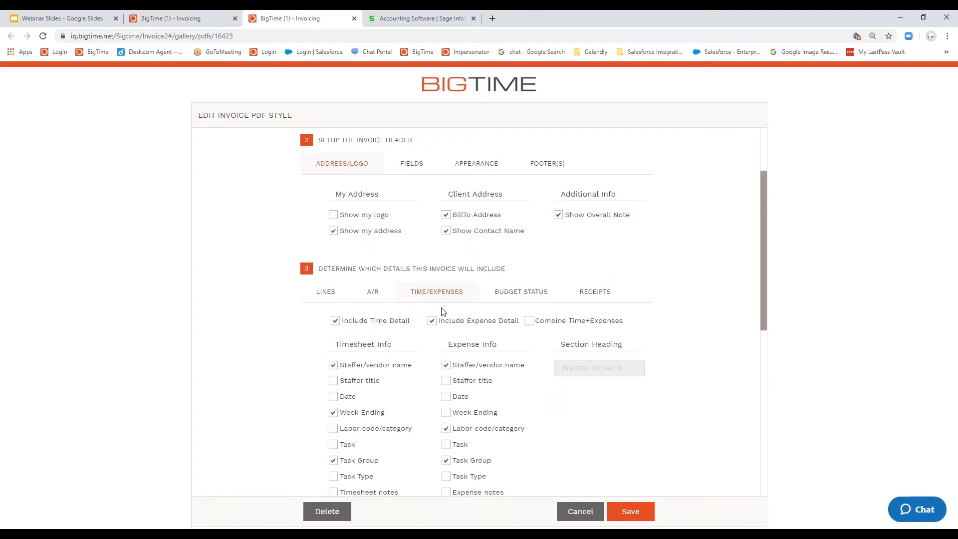
scroll(443, 312, down, 2)
scroll(443, 313, down, 1)
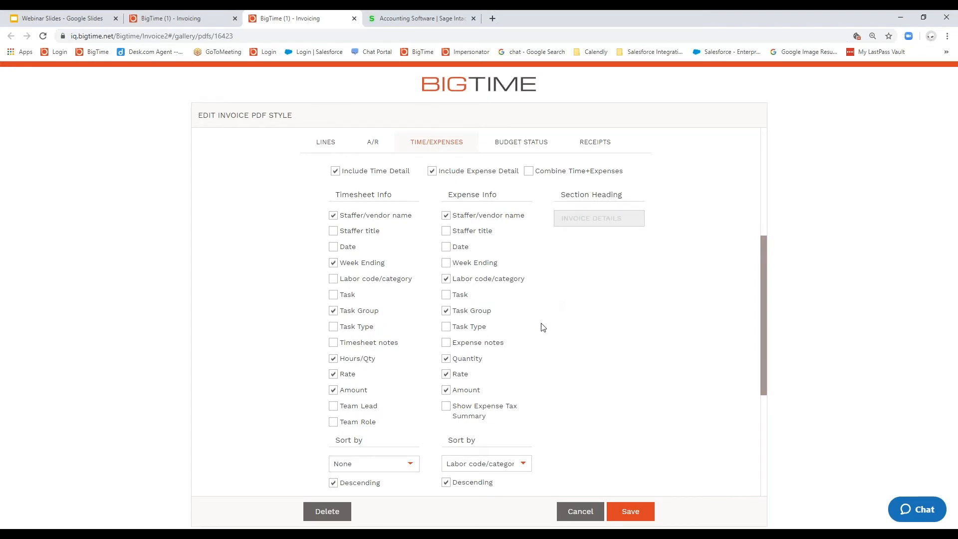
drag(475, 439, 447, 440)
scroll(549, 281, up, 2)
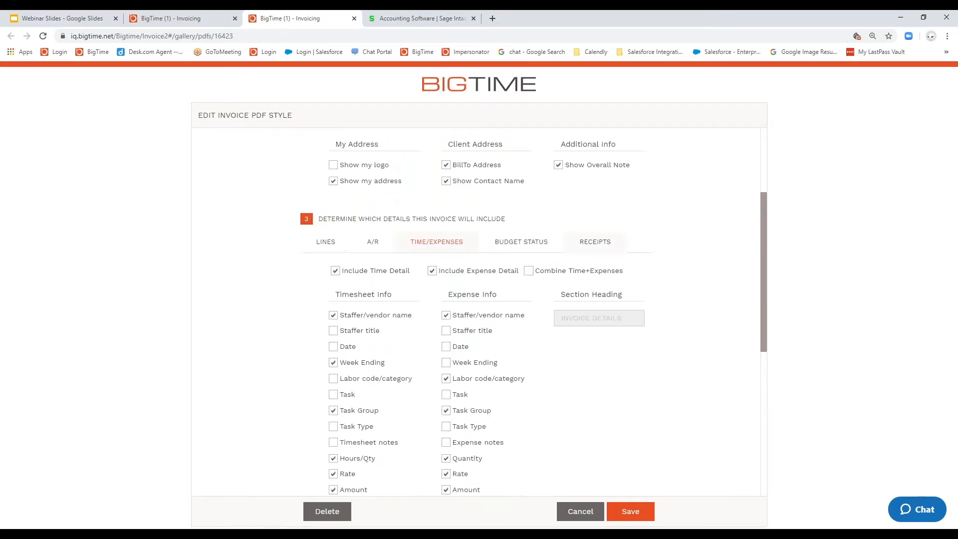
Step: View the receipt layouts and the available receipt sort orders, leaving Copy Expense Sort selected
click(595, 242)
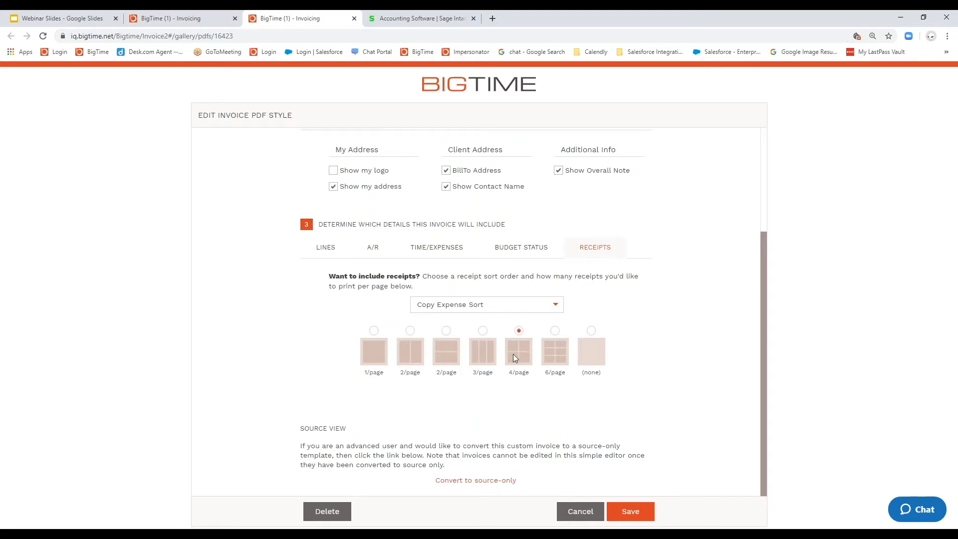
click(554, 308)
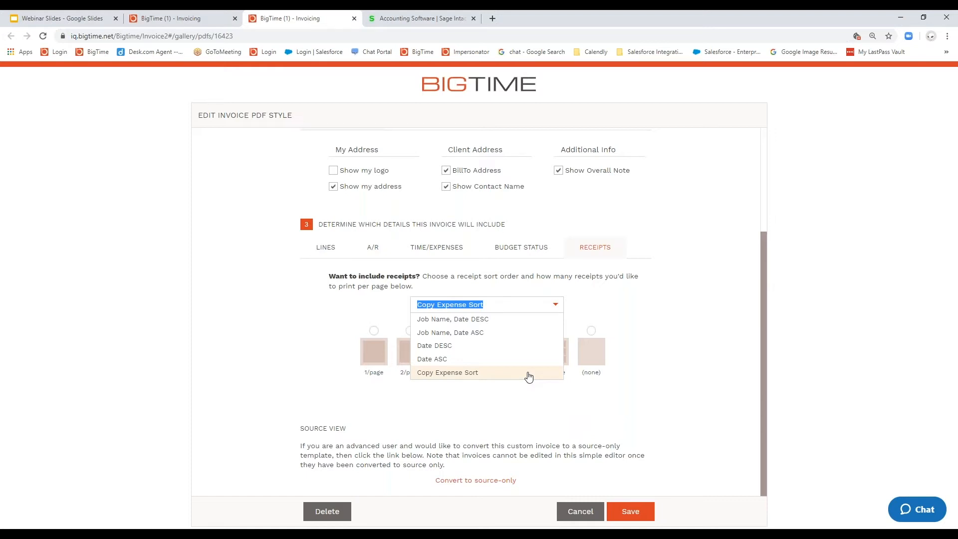
click(578, 411)
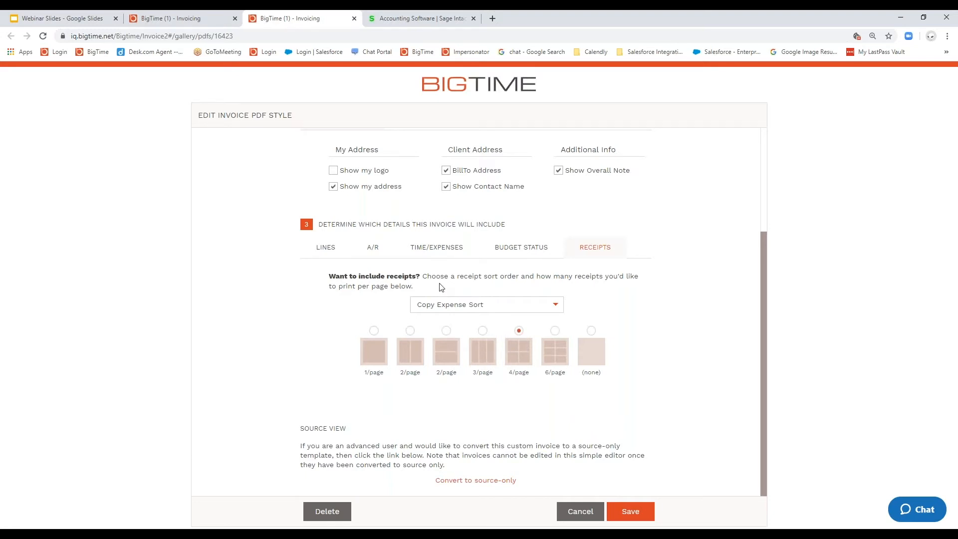
Step: Review the Task Group and Week Ending time/expense fields again, and close the PDF style and invoice settings without saving
click(437, 247)
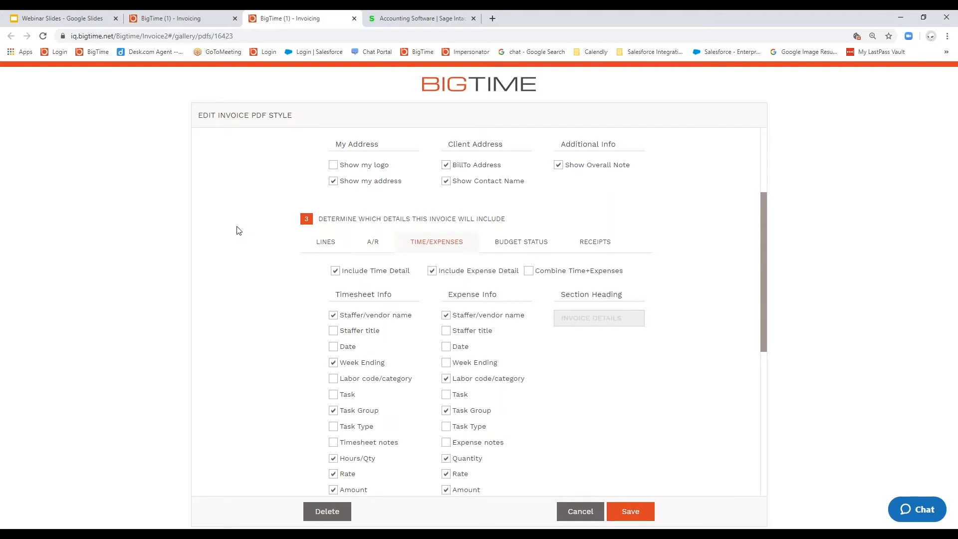
scroll(238, 231, down, 1)
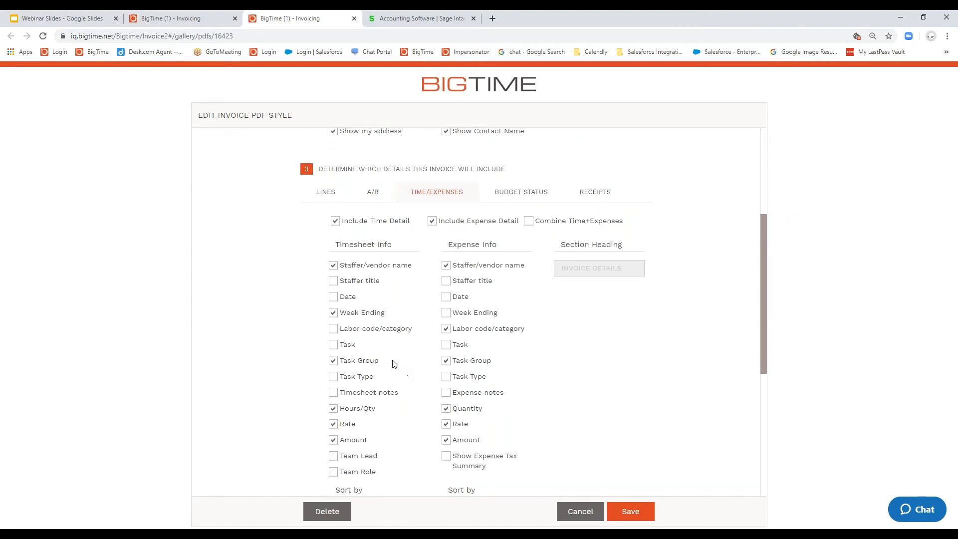
drag(394, 365, 340, 362)
drag(399, 313, 339, 314)
mouse_move(452, 328)
mouse_down()
mouse_move(502, 315)
mouse_move(450, 322)
mouse_up()
click(572, 516)
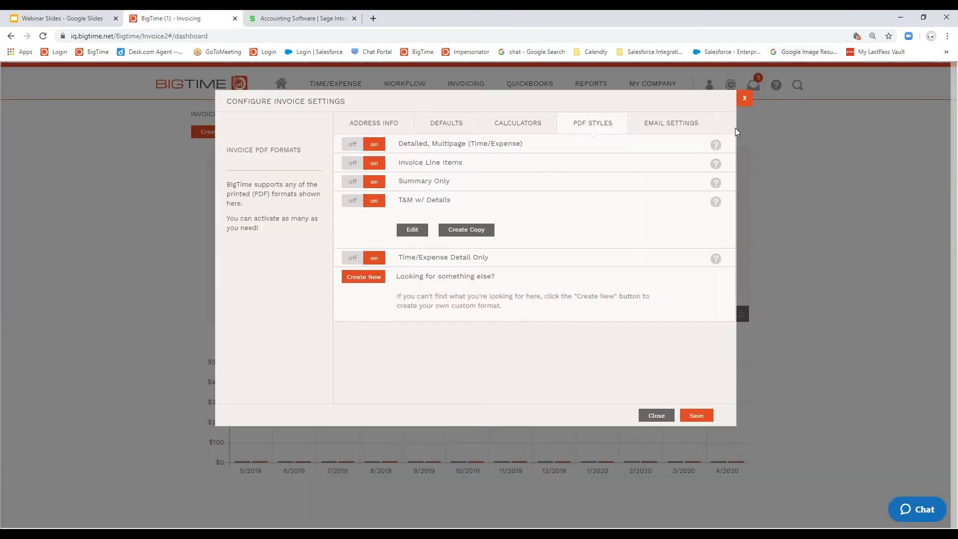
click(740, 107)
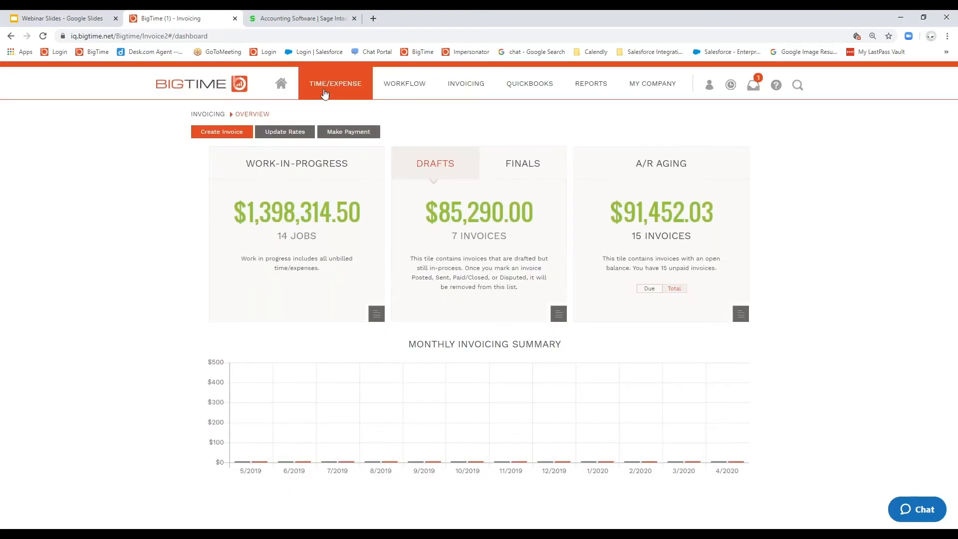
Step: Open the unsubmitted expenses report from the expense history of My Expenses
mouse_move(324, 93)
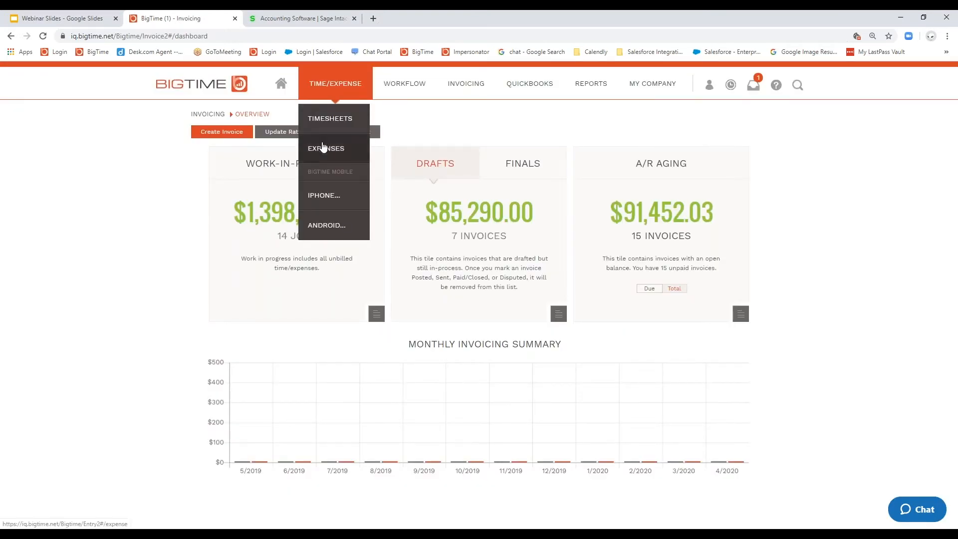
click(323, 147)
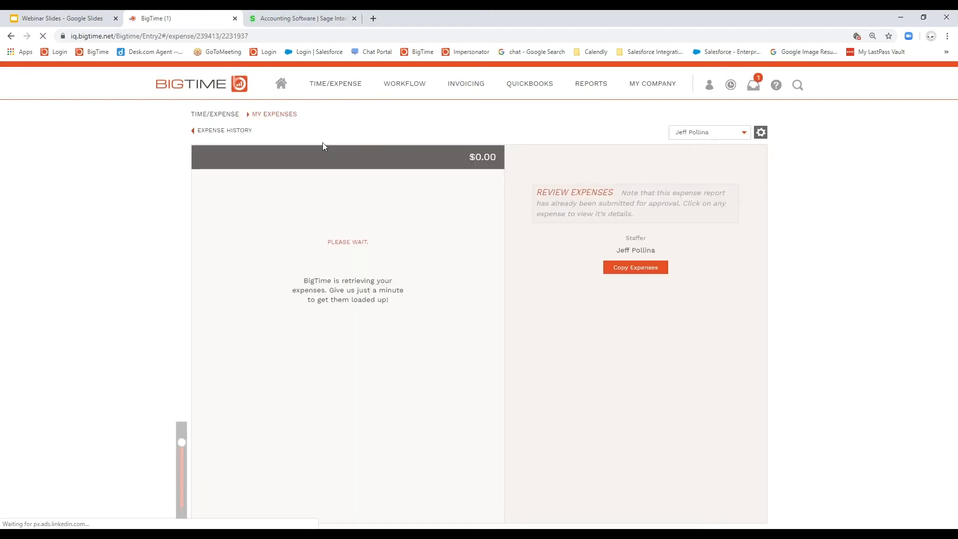
click(224, 131)
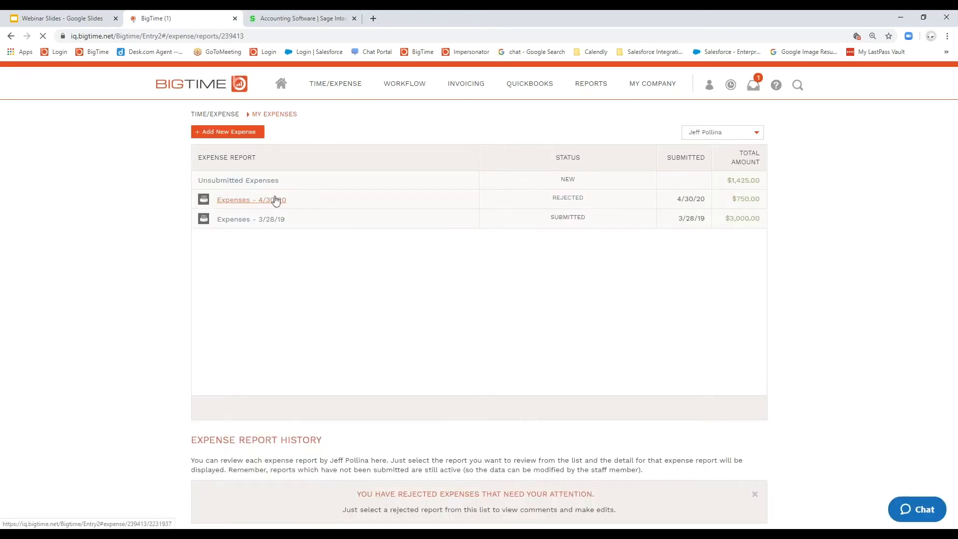
click(244, 188)
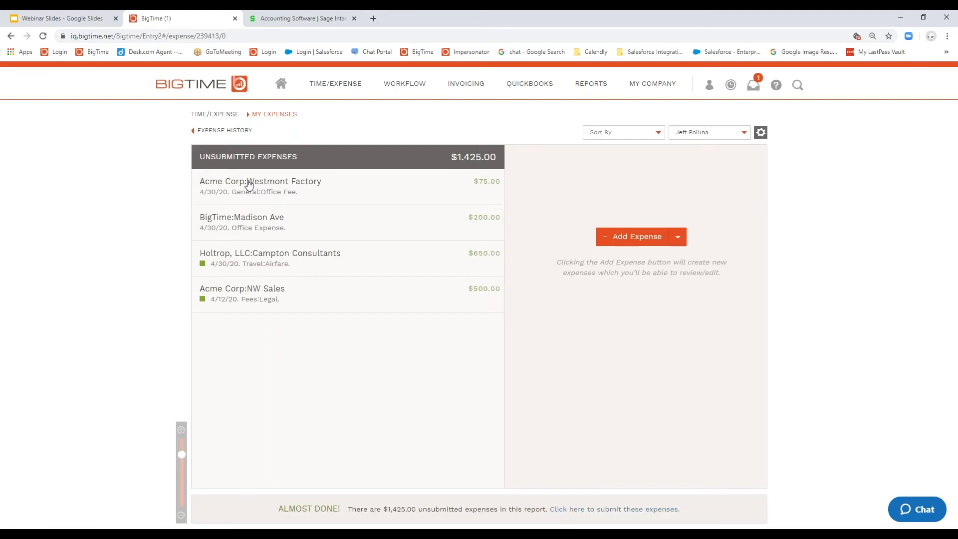
Step: Sort the unsubmitted expenses by Amount, by Date and finally by Expense Type
click(660, 134)
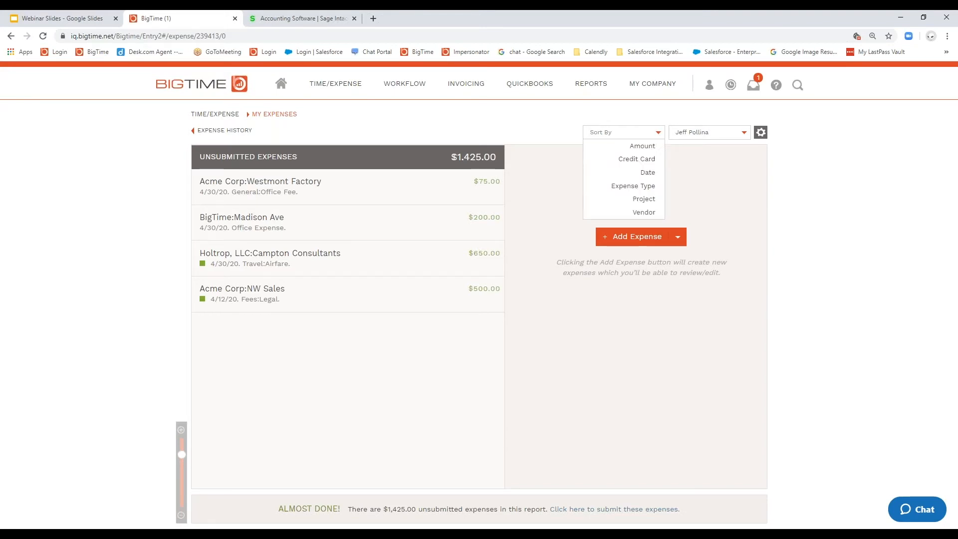
click(650, 147)
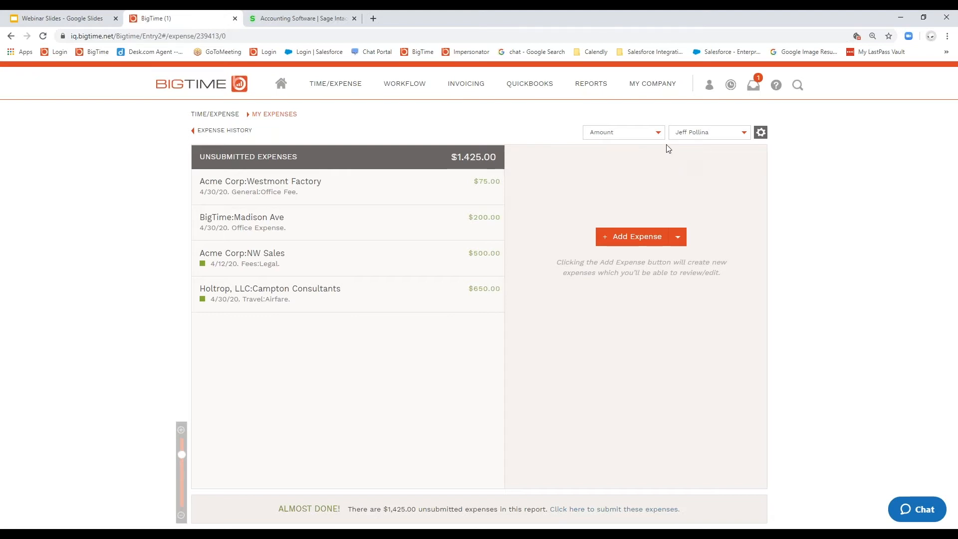
click(658, 133)
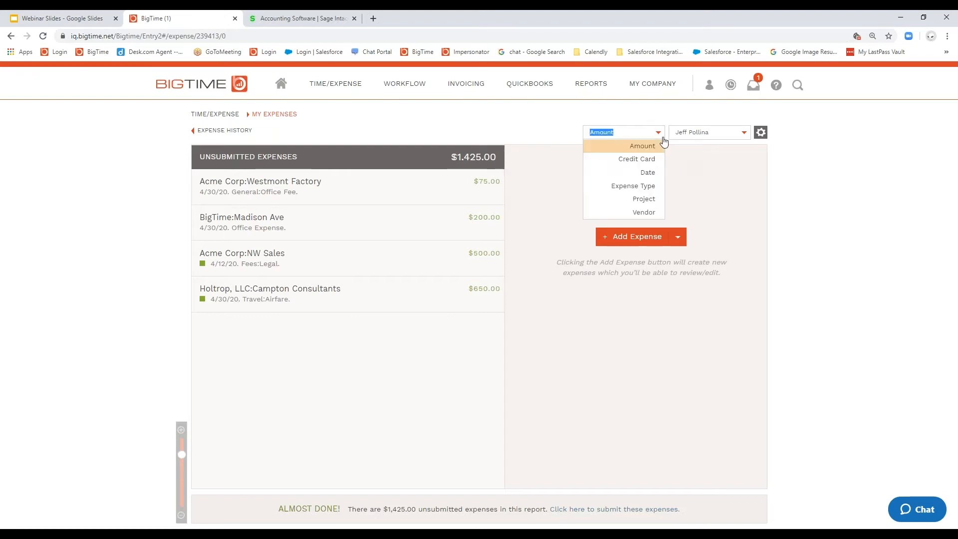
click(649, 172)
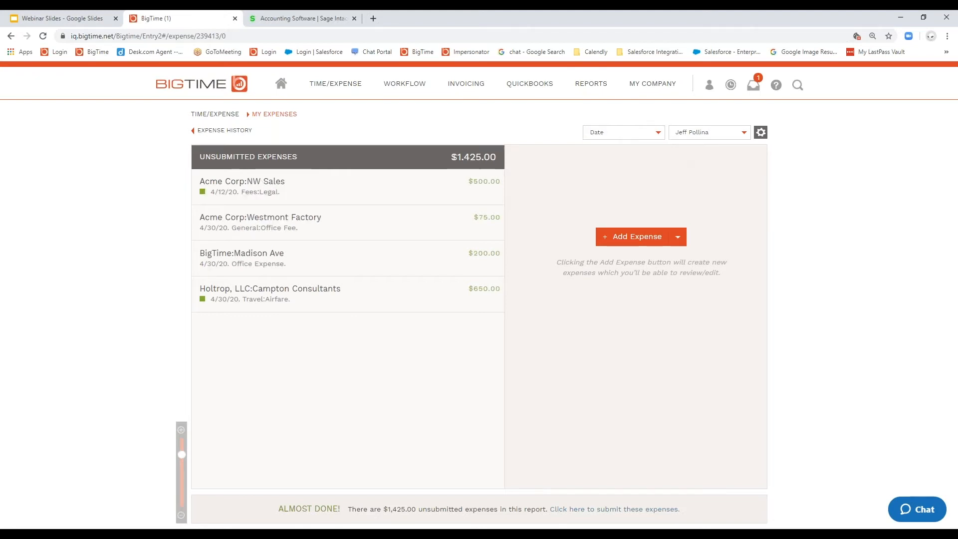
click(657, 133)
click(653, 188)
click(656, 134)
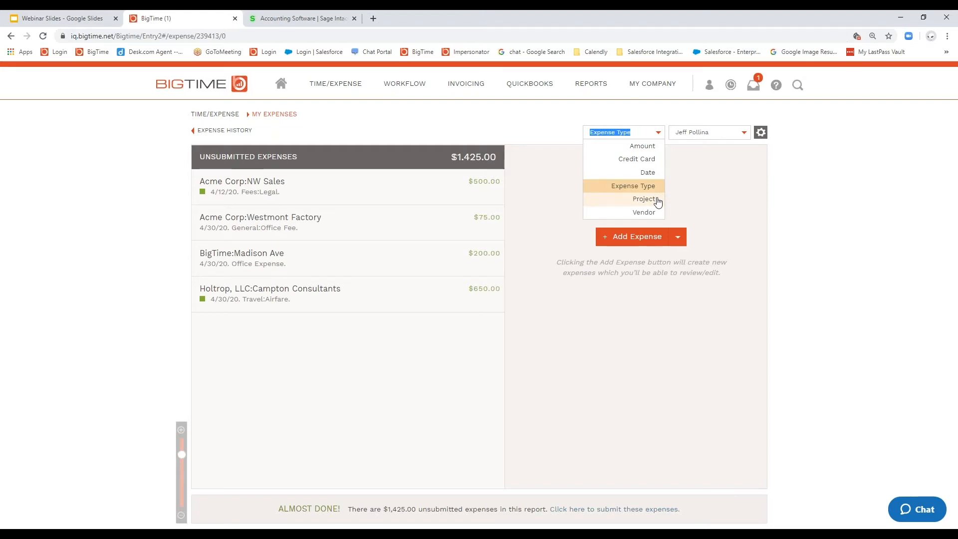
click(535, 355)
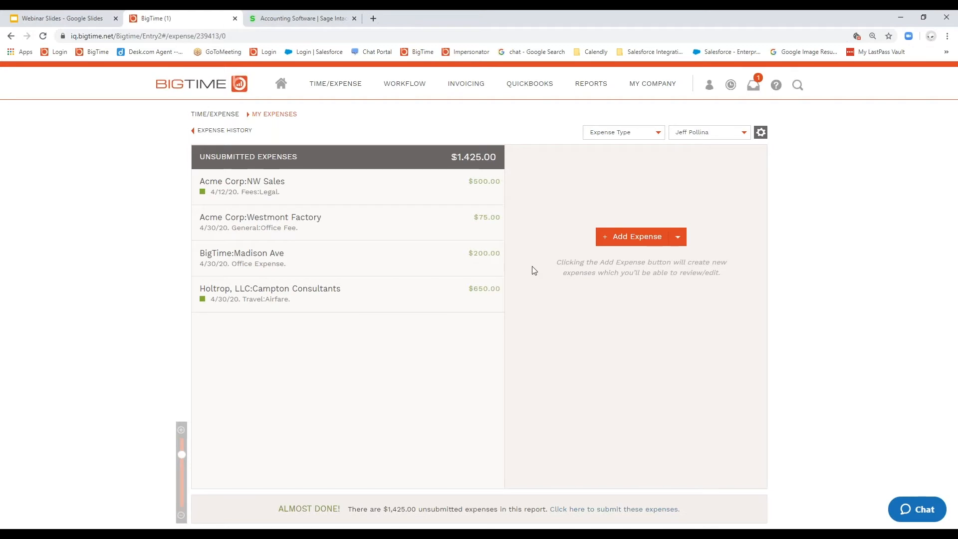
Step: View the NW Sales legal expense, and save and copy the Campton Consultants airfare expense, keeping its job
click(395, 198)
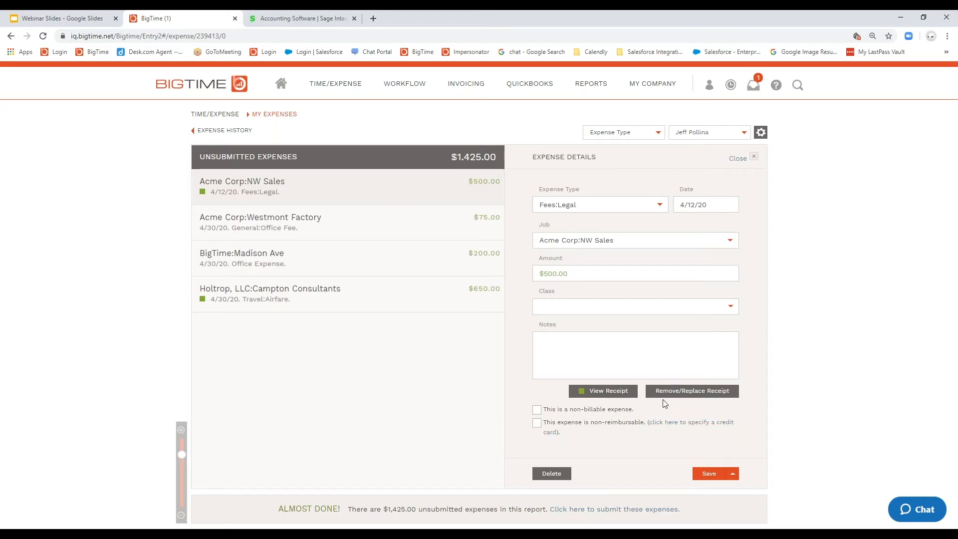
click(349, 293)
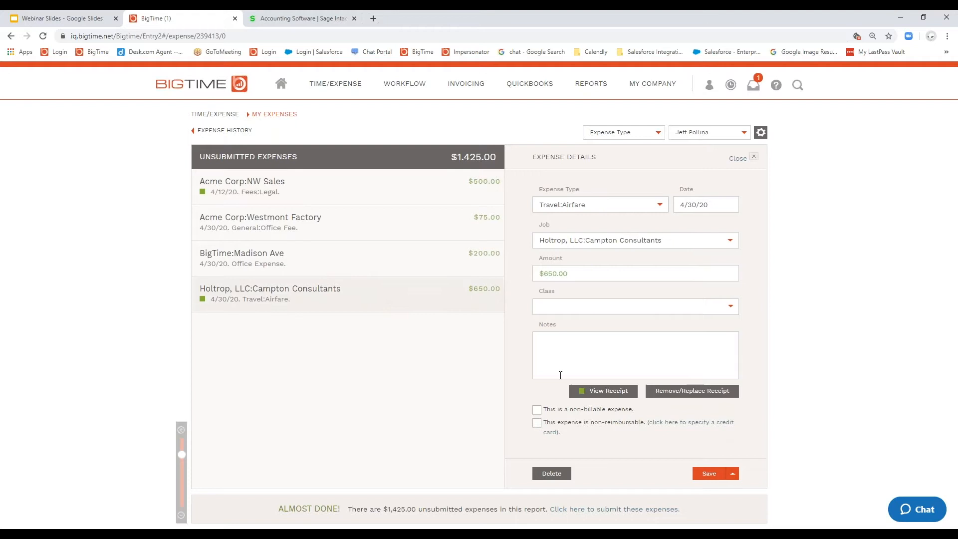
click(732, 475)
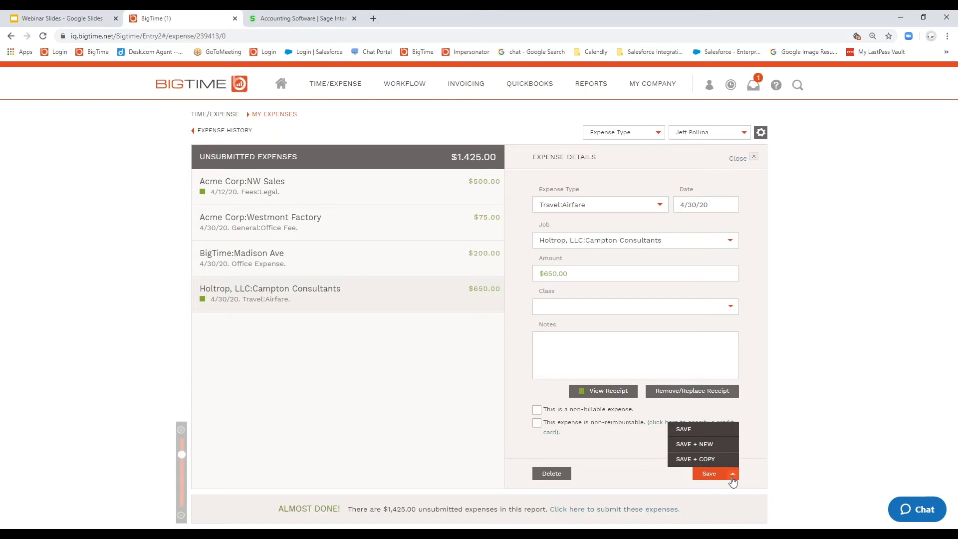
click(709, 459)
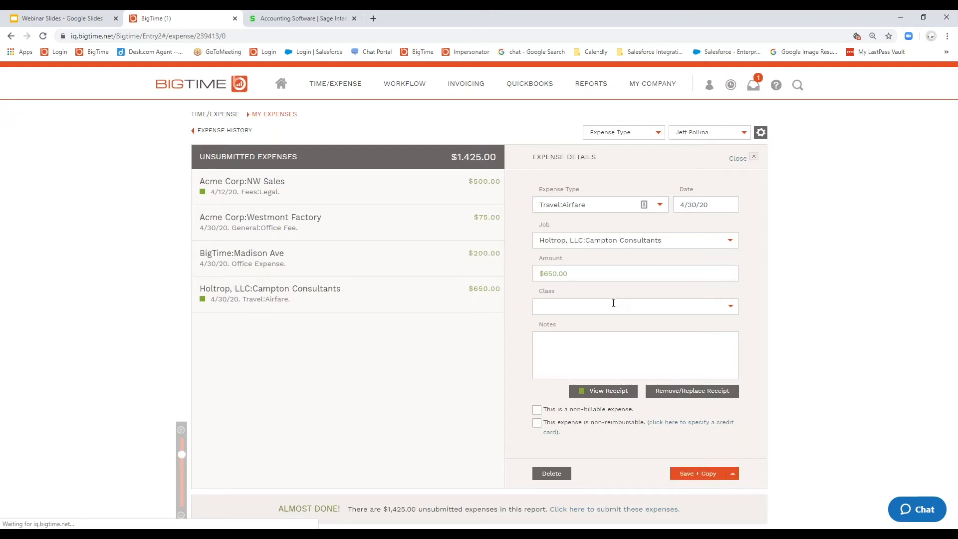
click(730, 241)
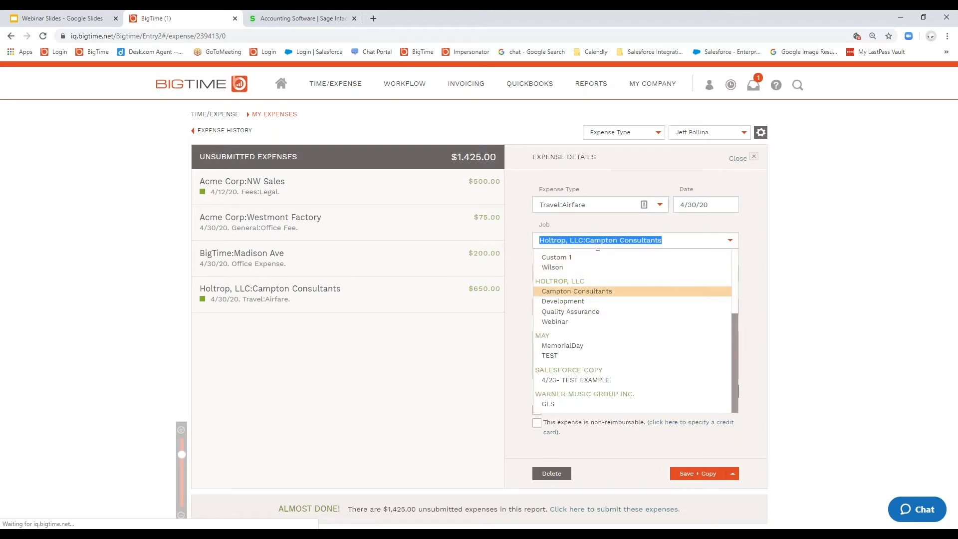
click(499, 339)
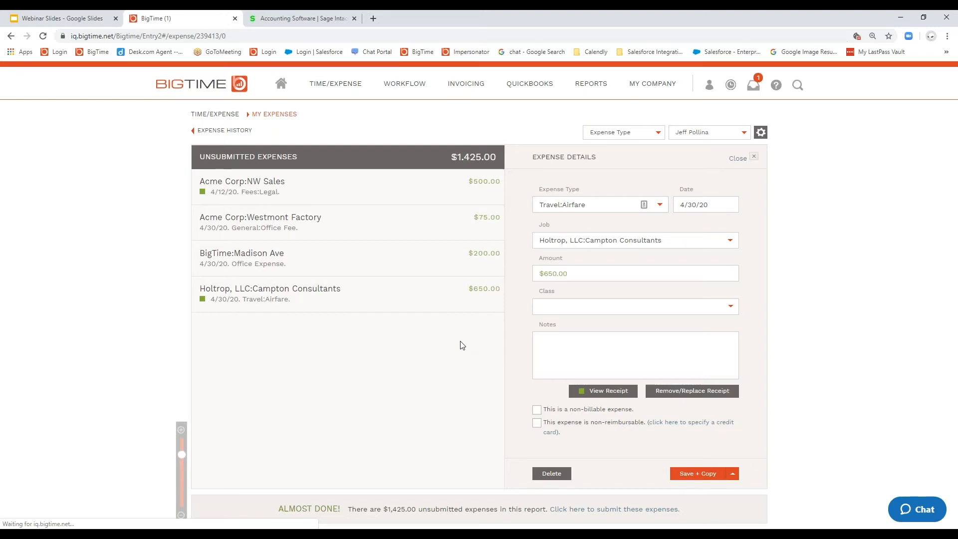
Step: Open the QuickBooks page for posting expense reports and examine the post status of the unposted reports
click(543, 90)
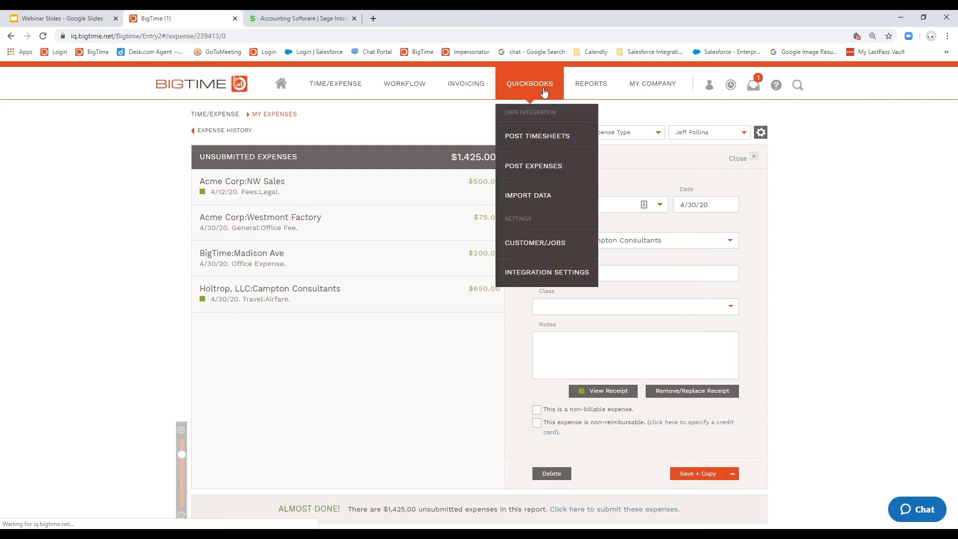
click(534, 173)
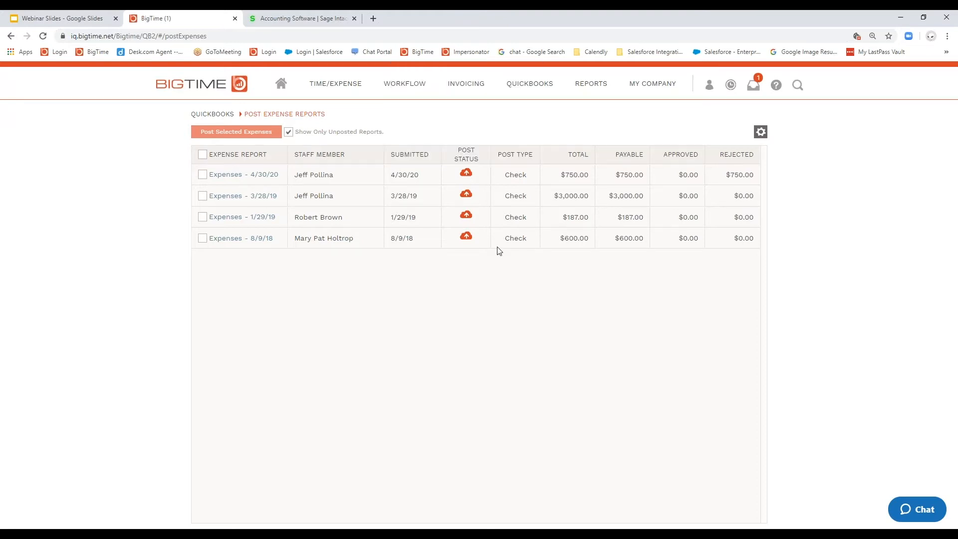
mouse_move(464, 236)
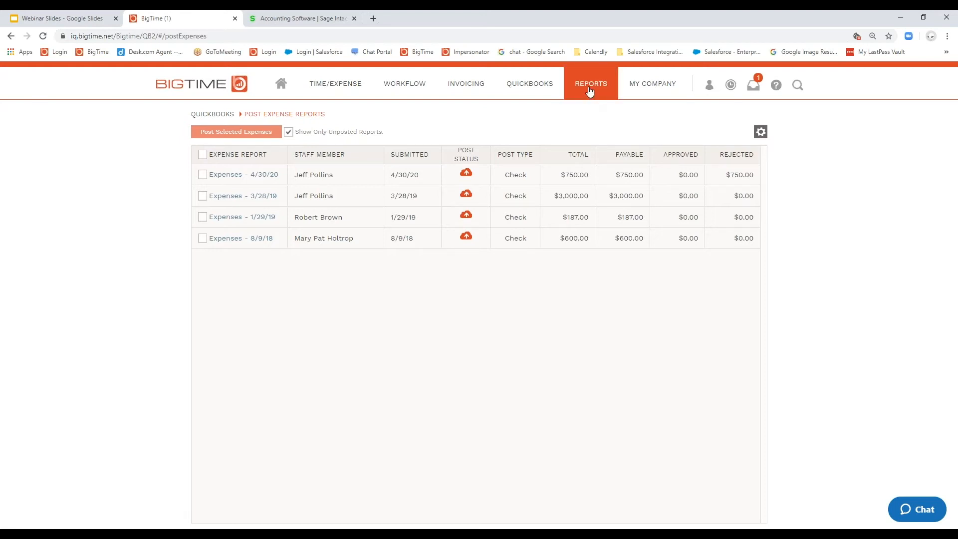
Step: Open the Utilization dashboard and limit its date range to April 2020 (4/1/20 – 4/1/20)
mouse_move(590, 90)
click(593, 226)
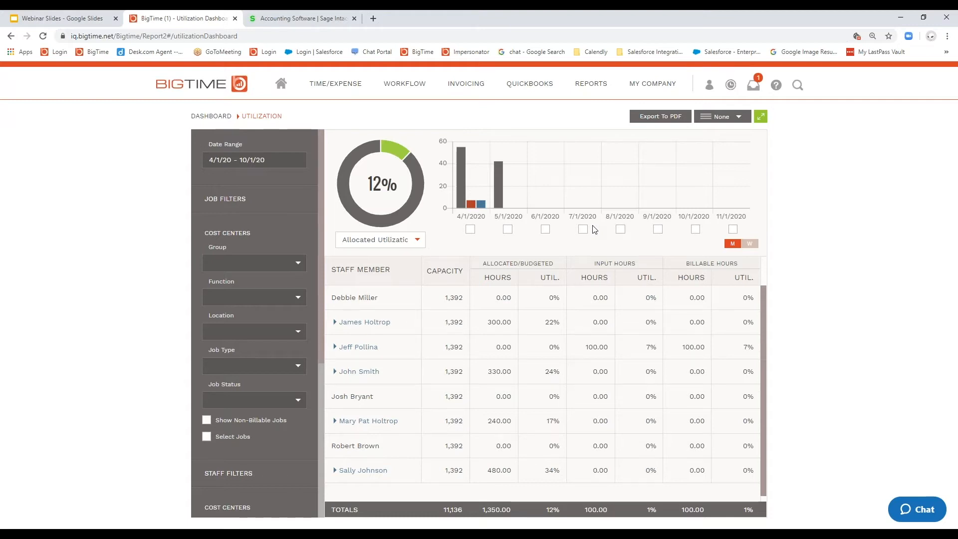
click(276, 163)
click(350, 272)
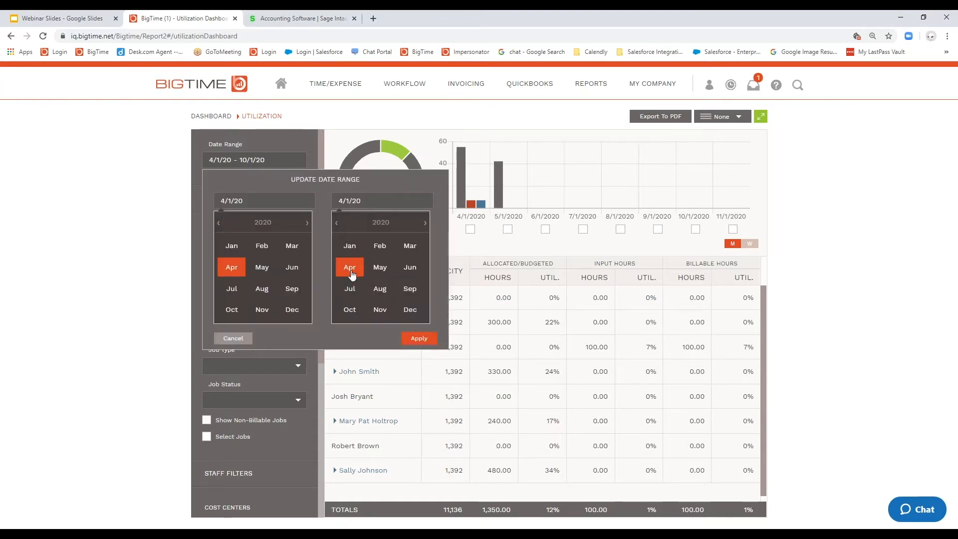
click(418, 339)
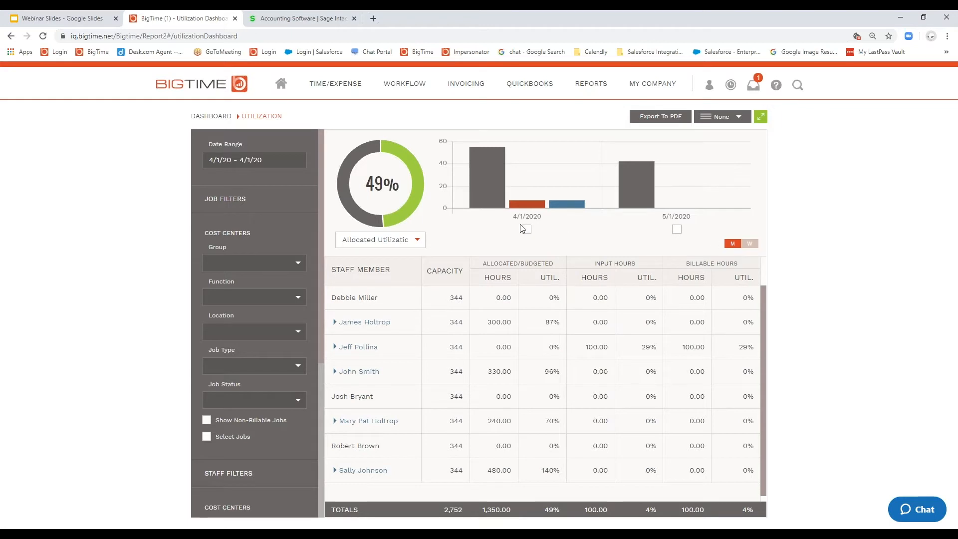
Step: Break the utilization chart down by week and restrict the figures to the week of 4/26/2020
click(749, 243)
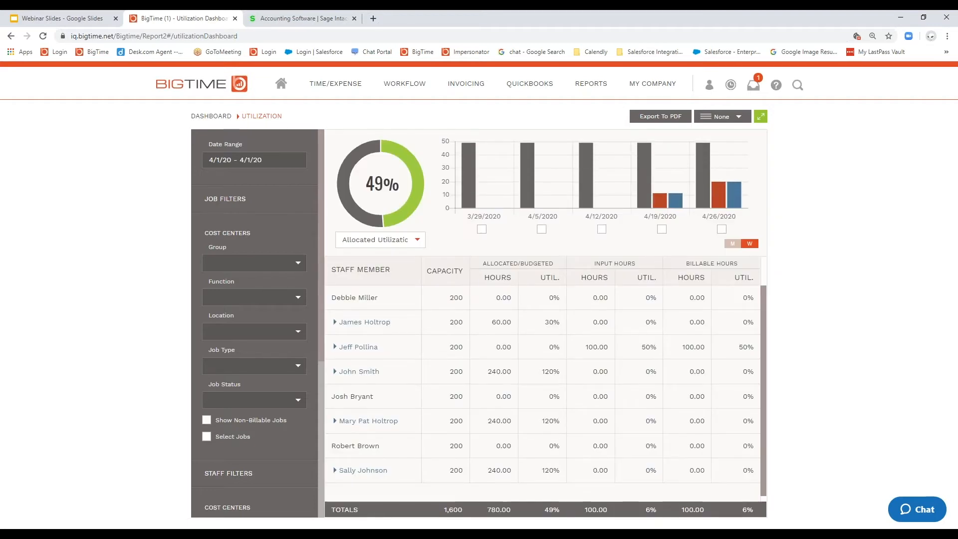
click(721, 229)
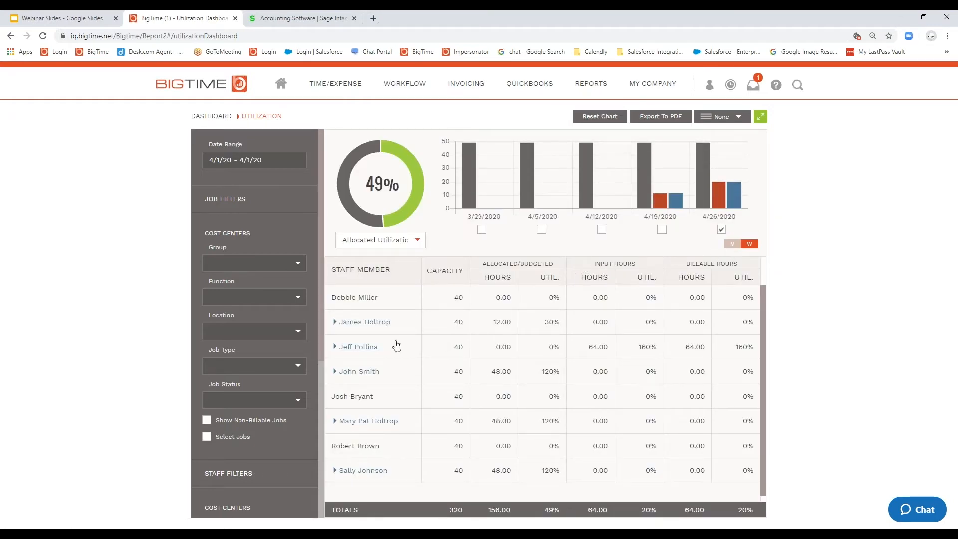
Step: Expand the staff member with 12 allocated hours to view the job breakdown, and view the available utilization measures
click(335, 324)
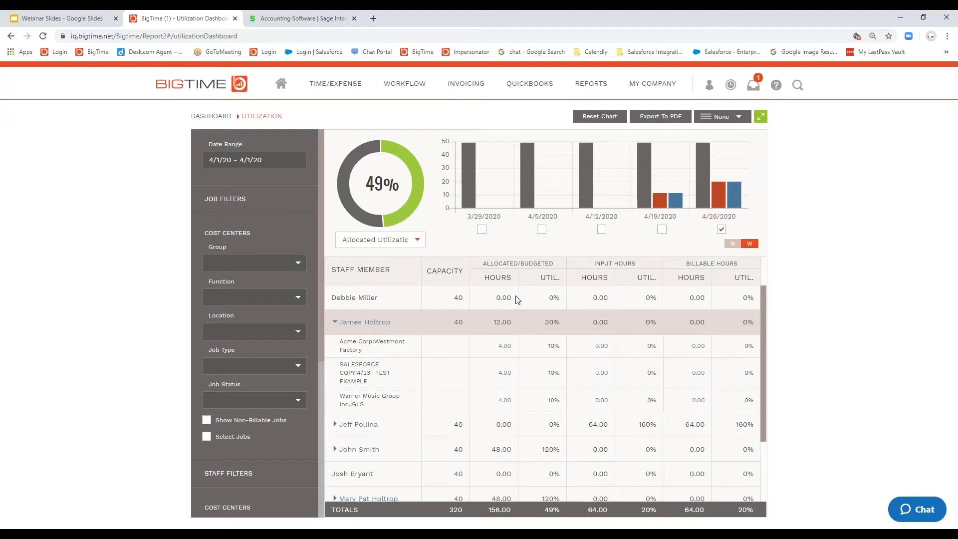
click(424, 245)
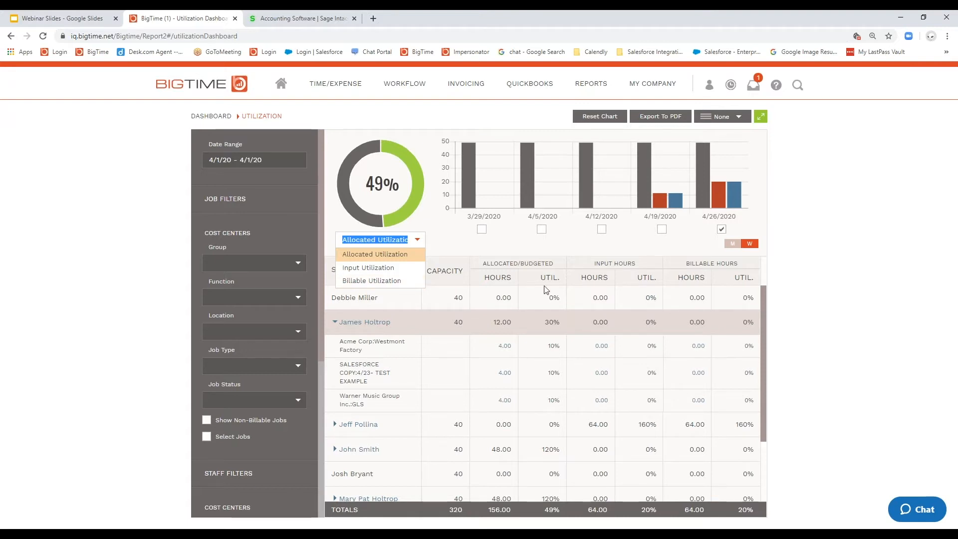
click(777, 272)
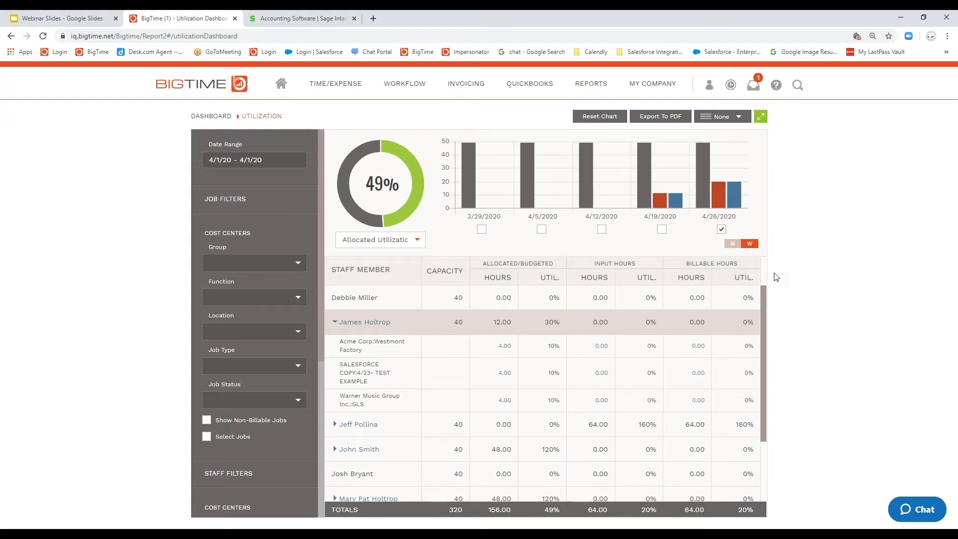
Step: Turn off Expense Tracking in the company's active features, save the settings, and reload the page
click(323, 95)
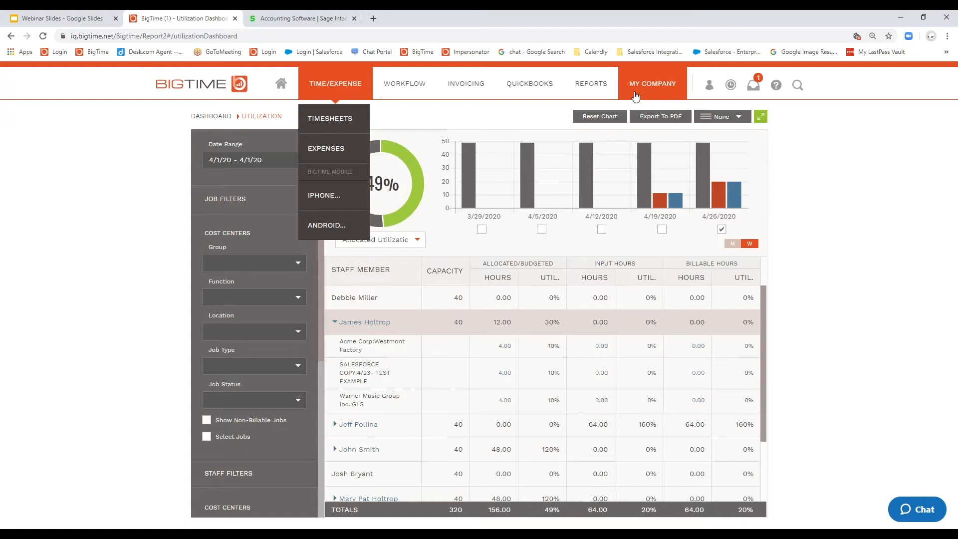
mouse_move(641, 95)
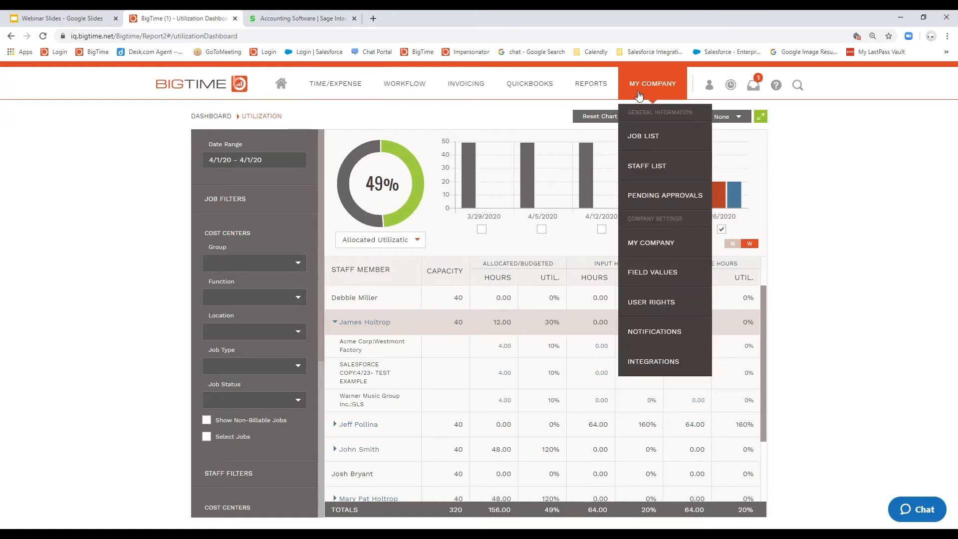
click(668, 245)
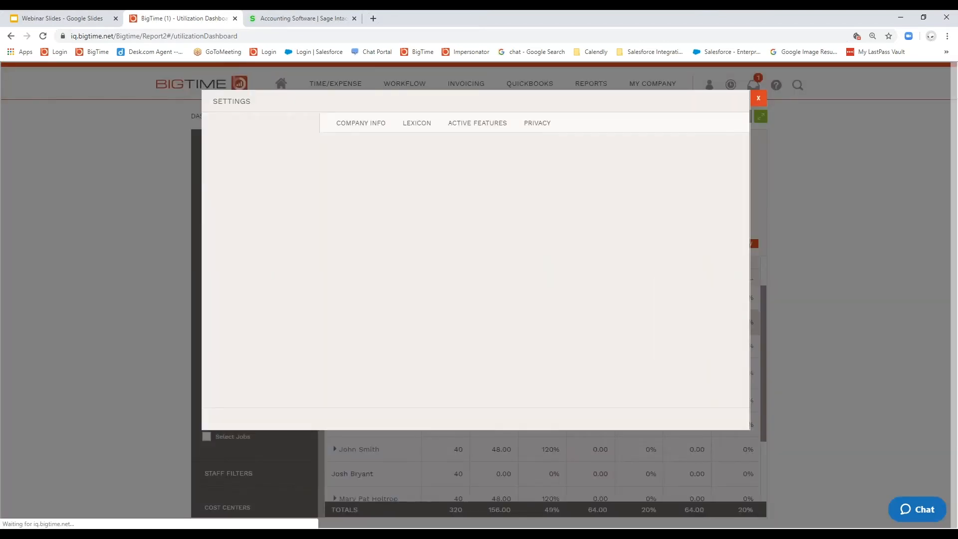
click(483, 126)
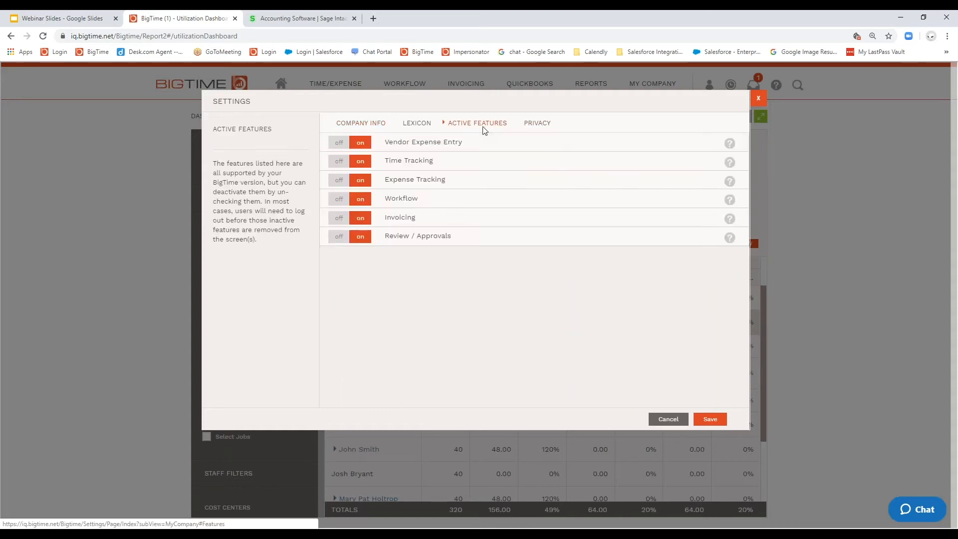
click(333, 181)
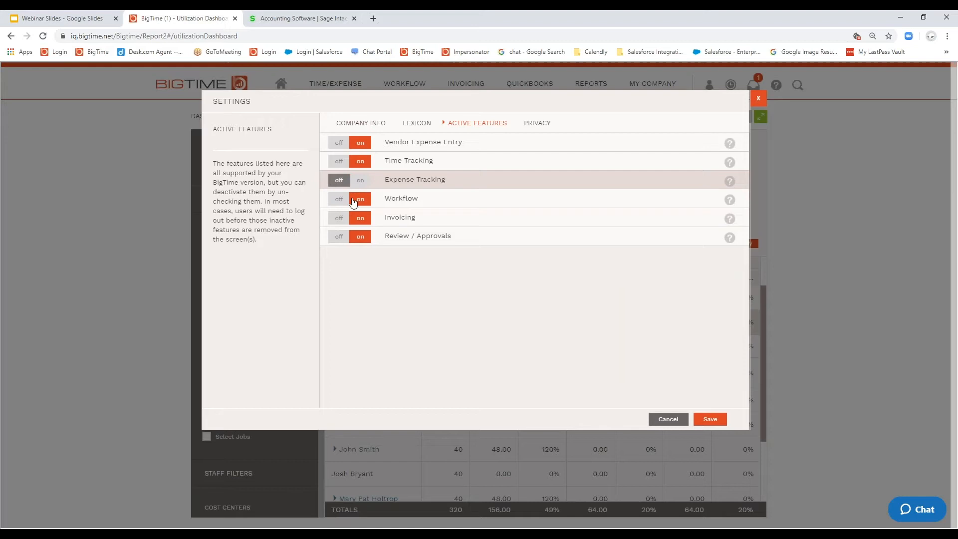
click(711, 420)
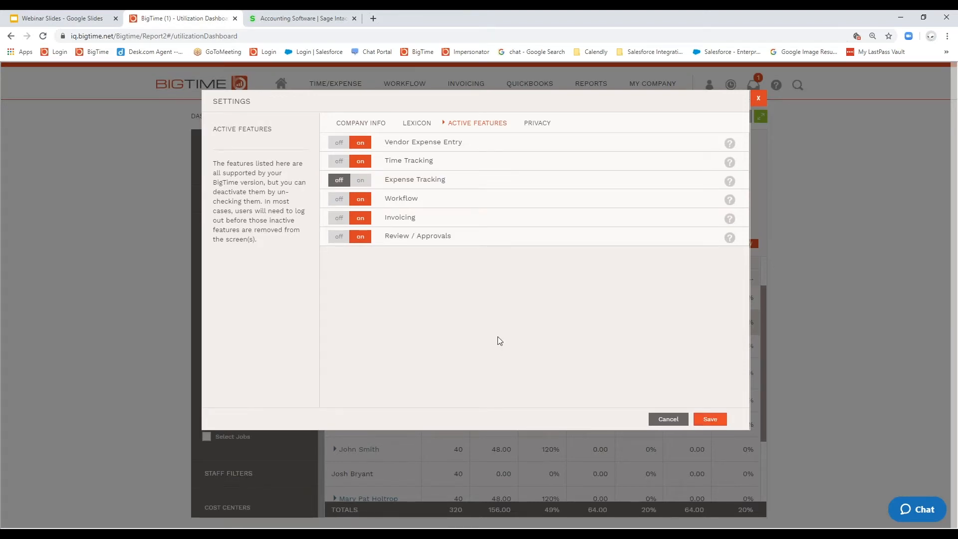
click(758, 98)
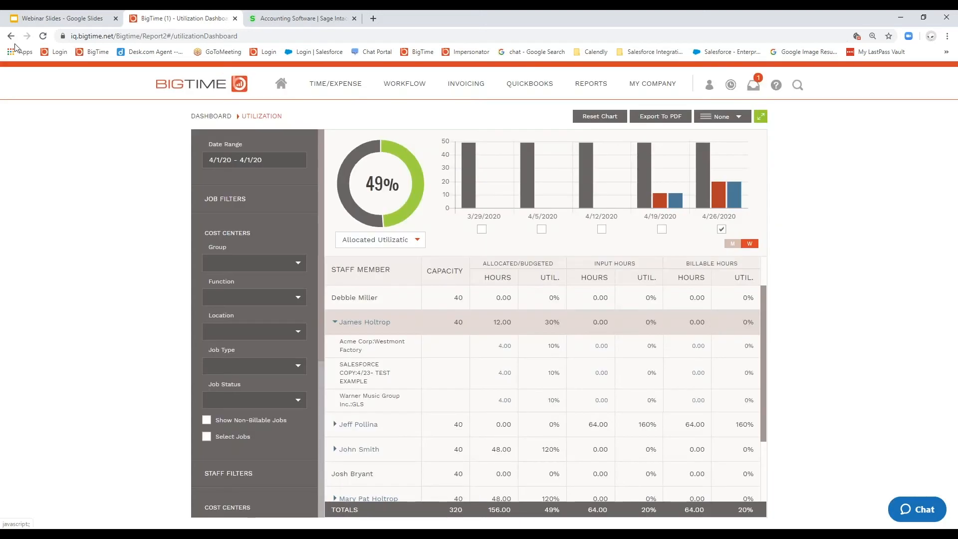
click(42, 37)
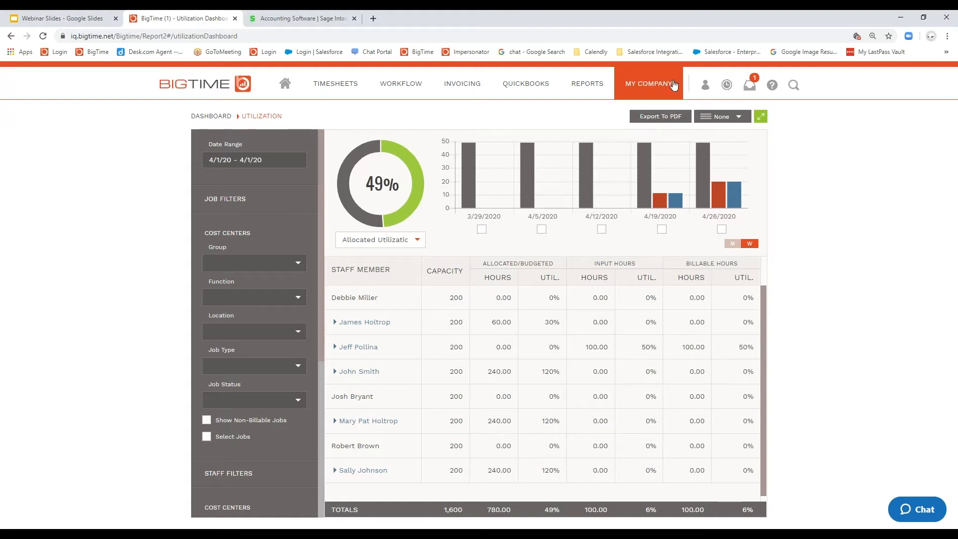
Step: Turn Expense Tracking back on in the company's active features
mouse_move(673, 85)
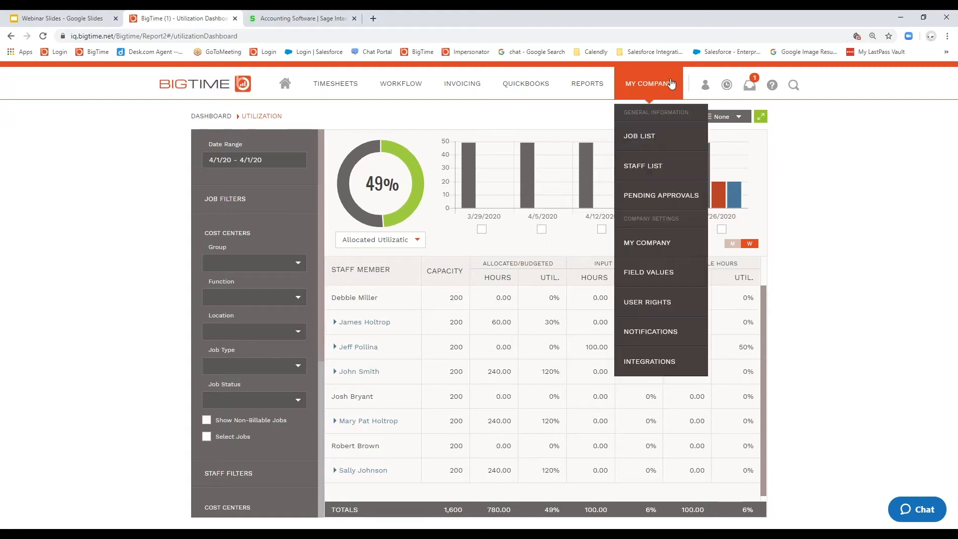
click(659, 253)
click(467, 125)
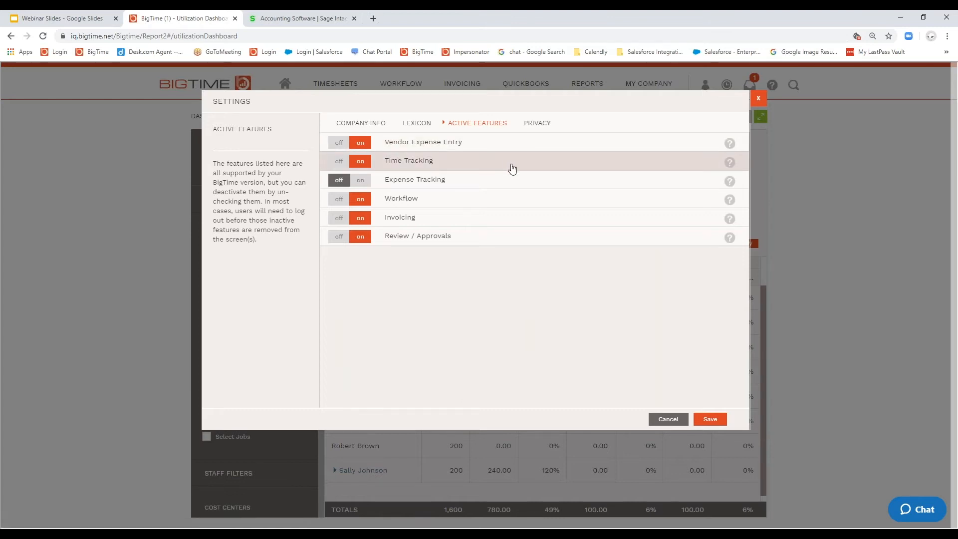
click(361, 181)
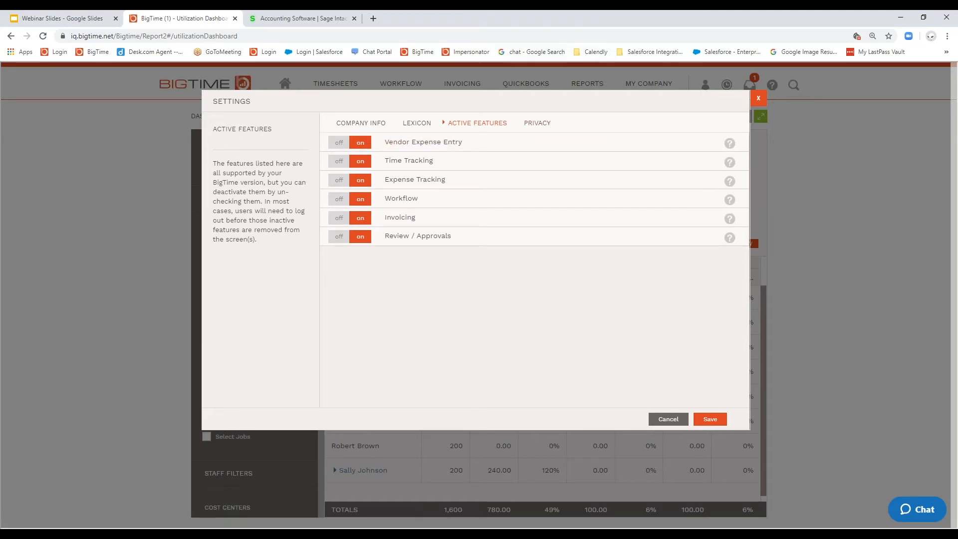
Step: Enable privacy policy consent in the company settings, open the policy text for editing, and close the settings without saving
click(537, 124)
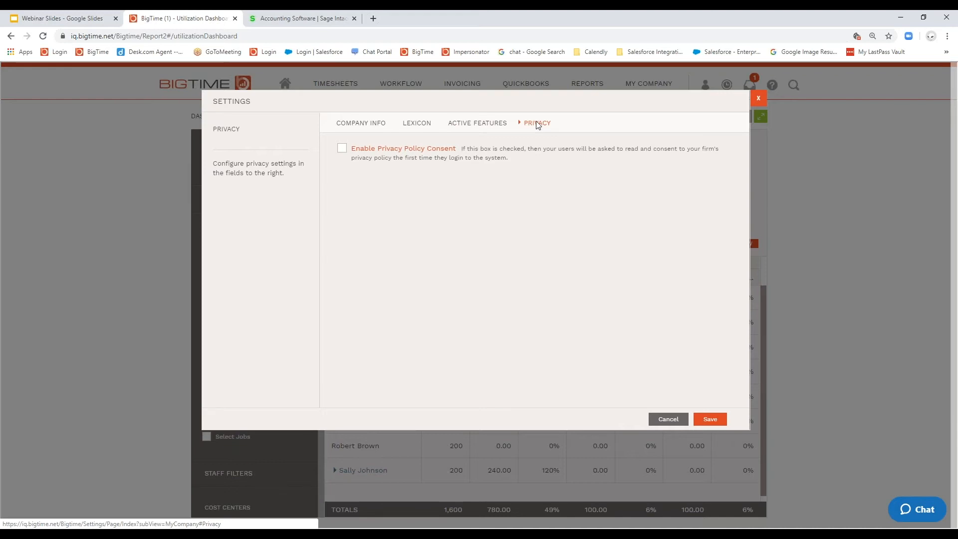
click(342, 149)
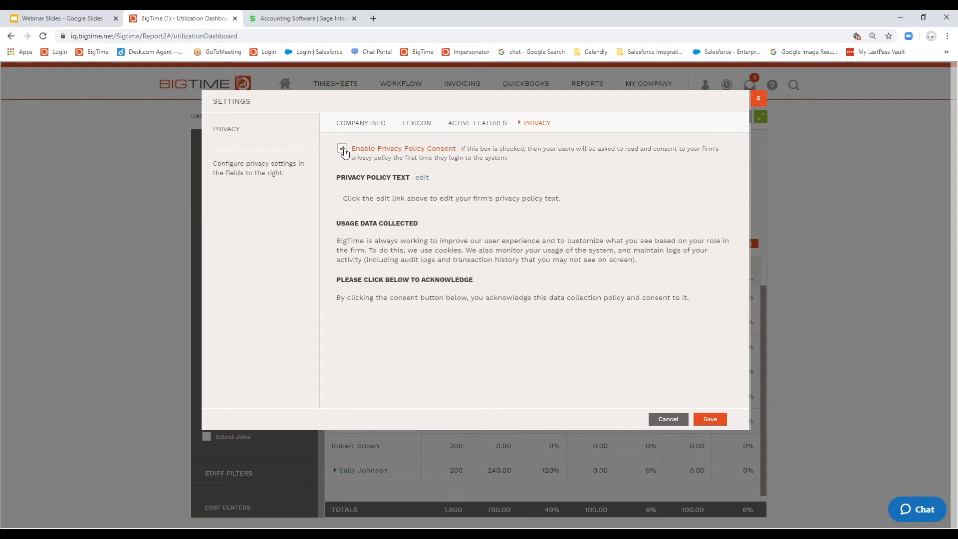
click(421, 178)
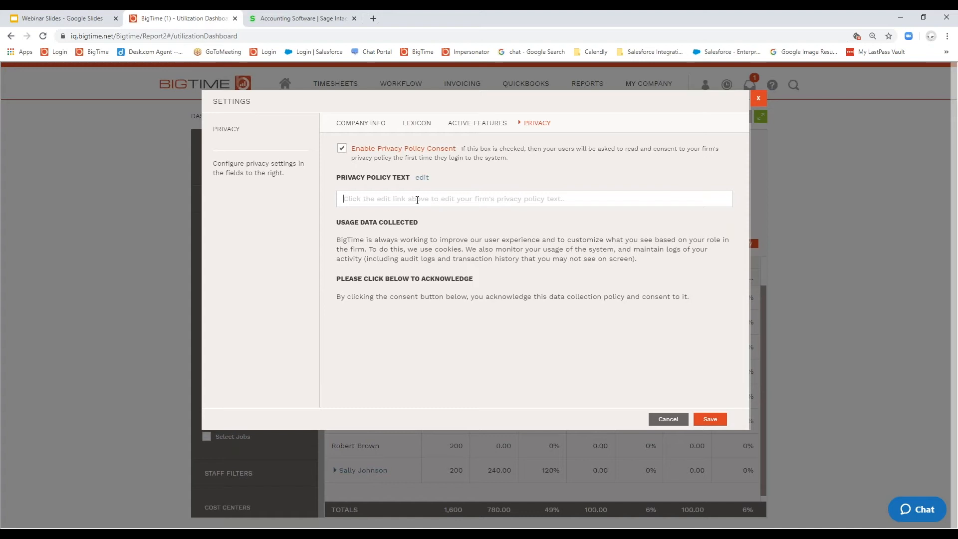
click(759, 98)
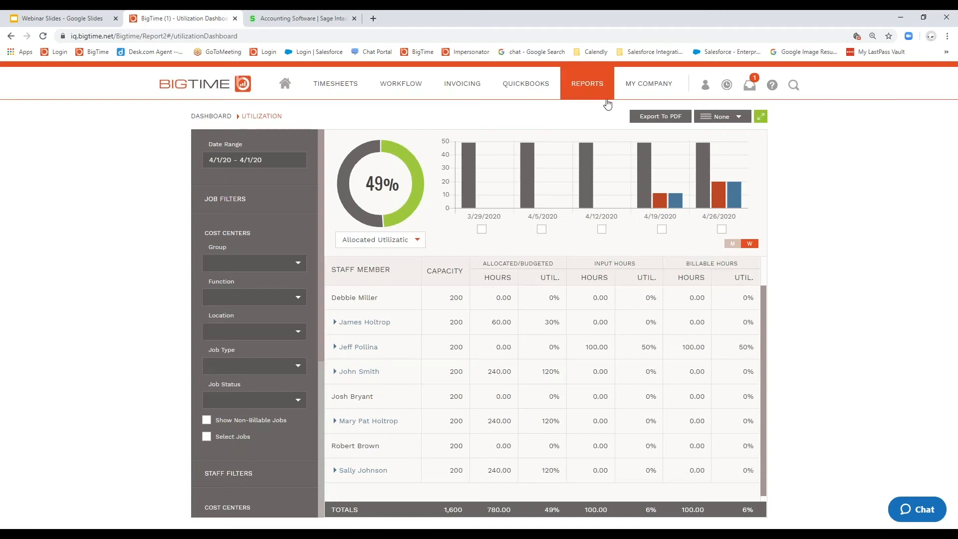
Step: Open the GDPR Privacy Policy report from the Report Center to view the staff's privacy consent dates
mouse_move(586, 90)
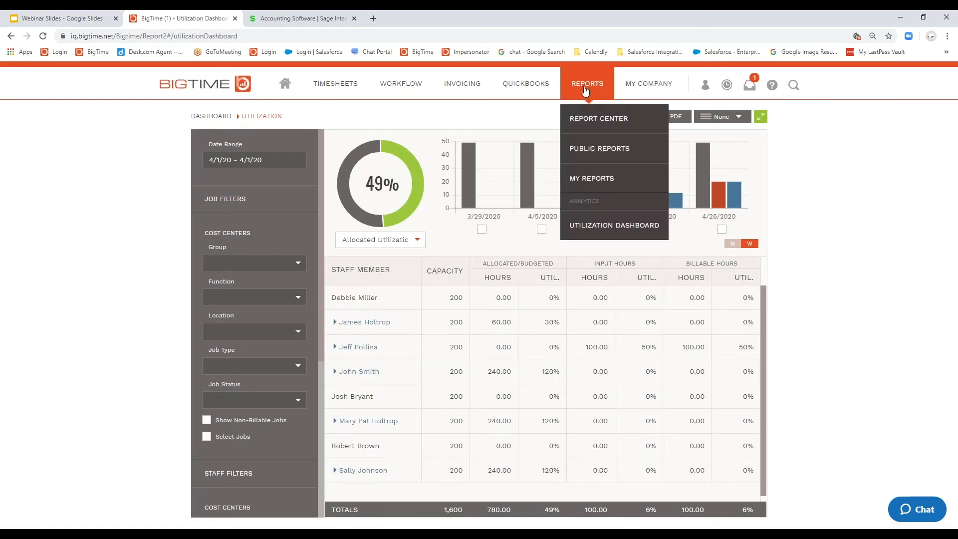
click(579, 120)
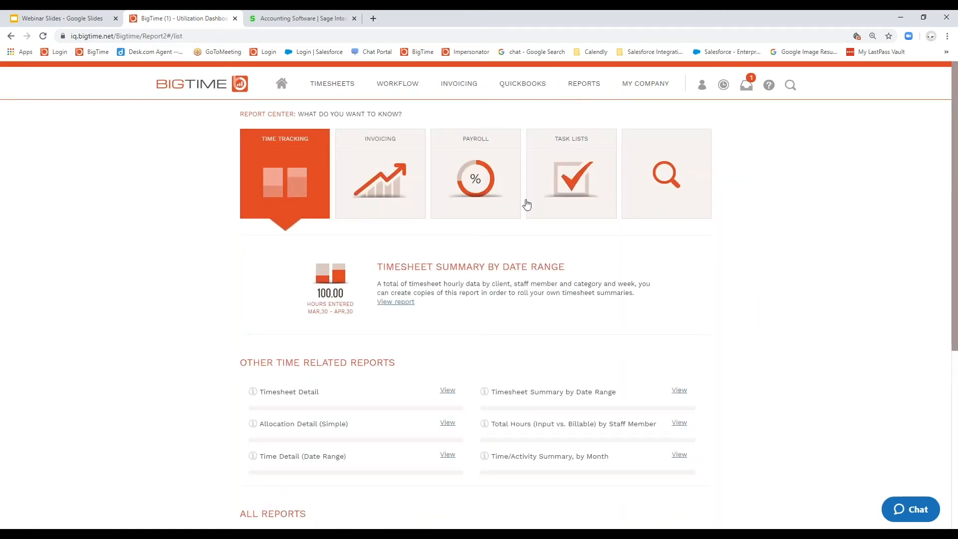
scroll(526, 204, down, 5)
drag(479, 286, 544, 301)
click(501, 336)
click(505, 300)
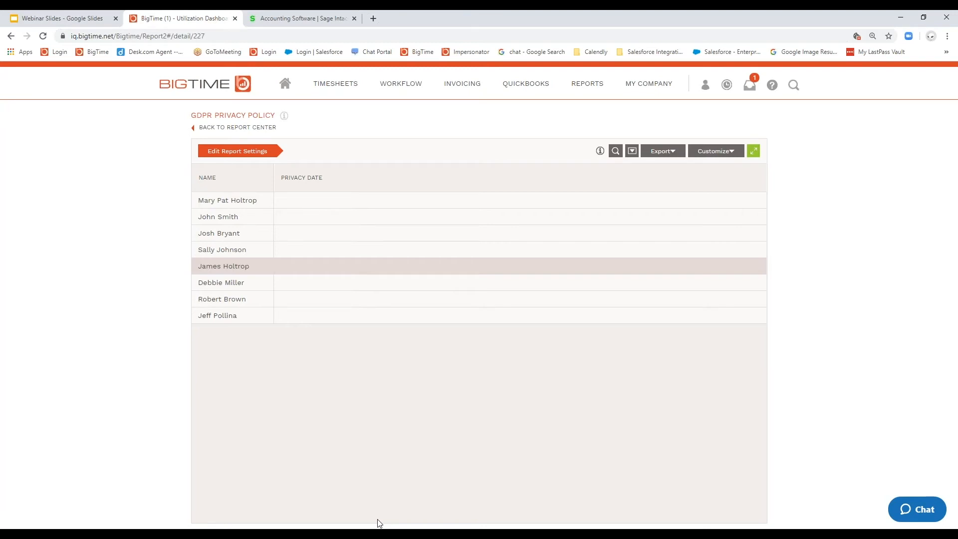
Step: Open the first staff member's record in the staff list and view the delete, merge and forget options
click(664, 82)
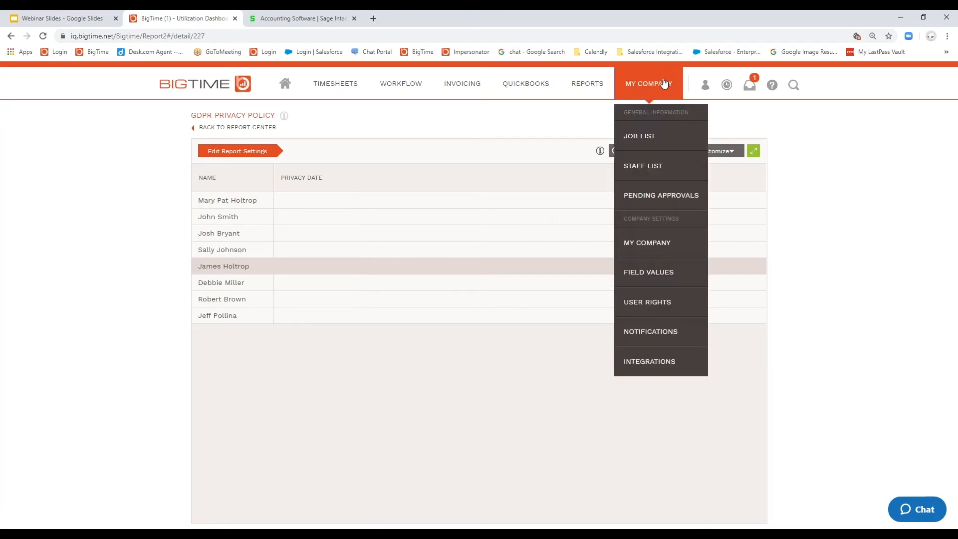
click(651, 166)
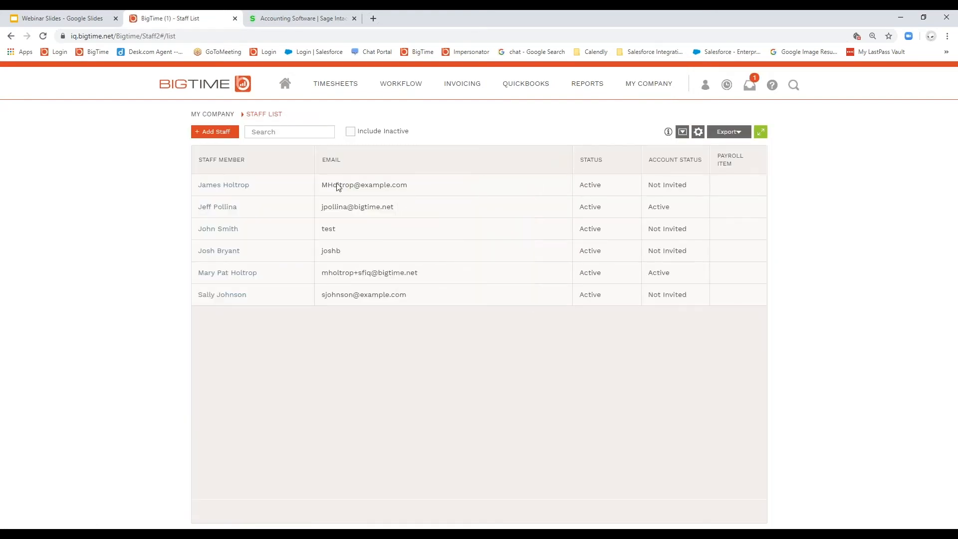
click(222, 185)
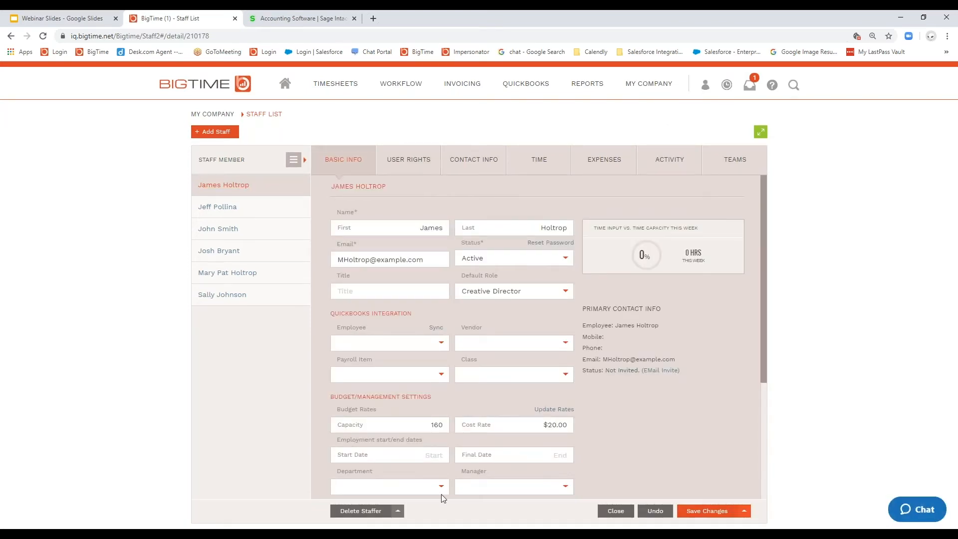
click(399, 514)
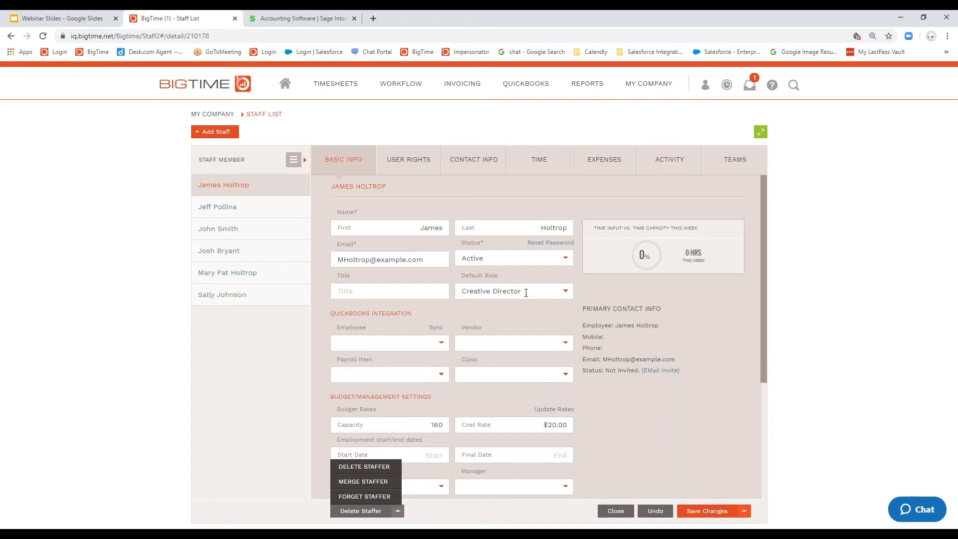
Step: Compare the Default Role setting in the records of the first three staff members
drag(526, 293, 462, 292)
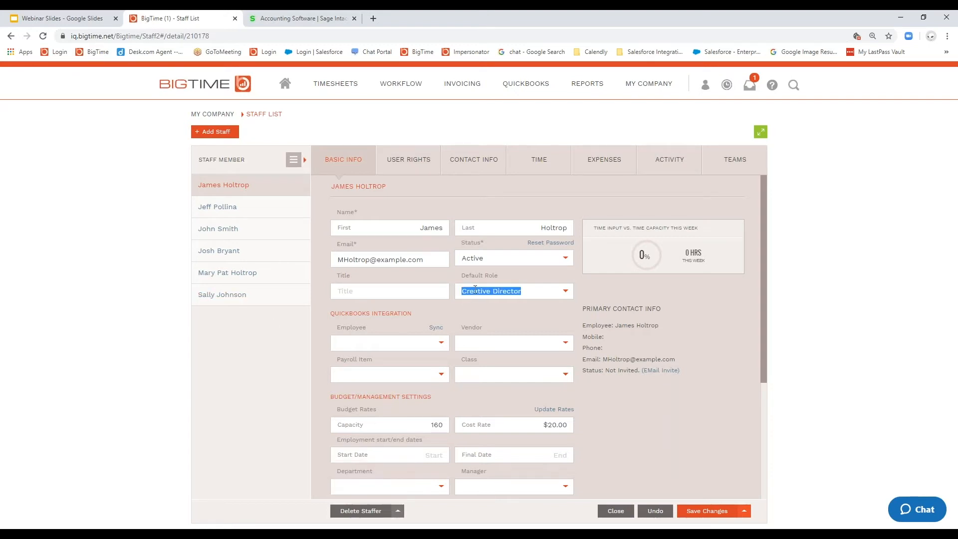
click(218, 206)
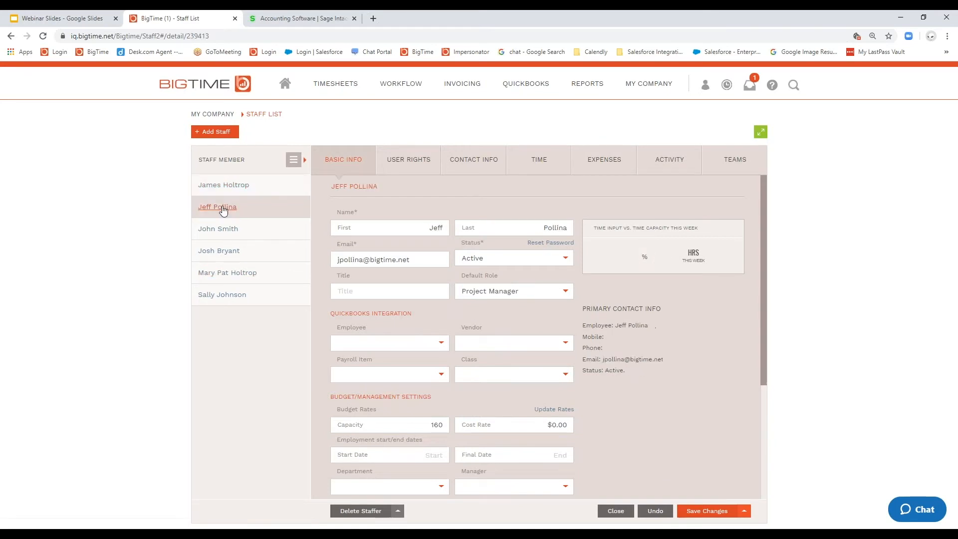
click(211, 230)
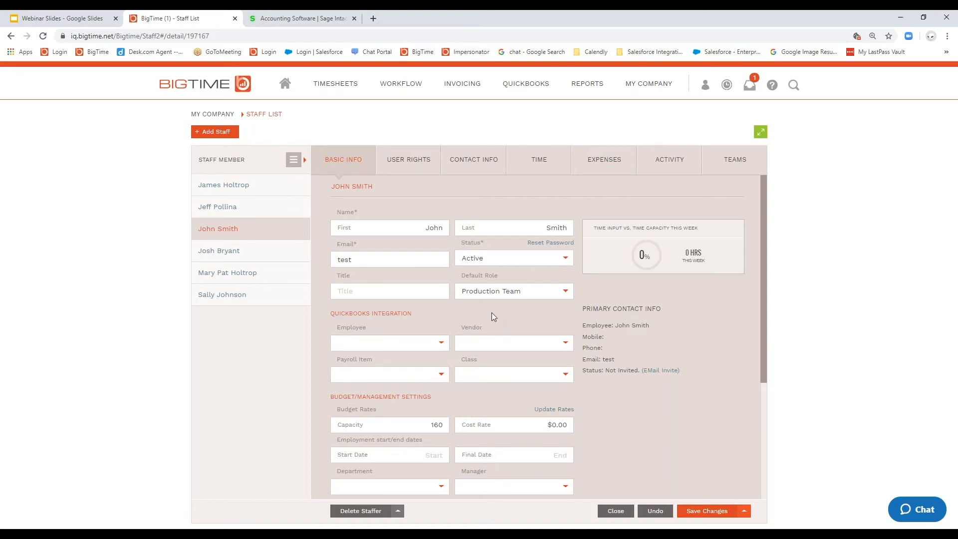
drag(516, 279, 452, 278)
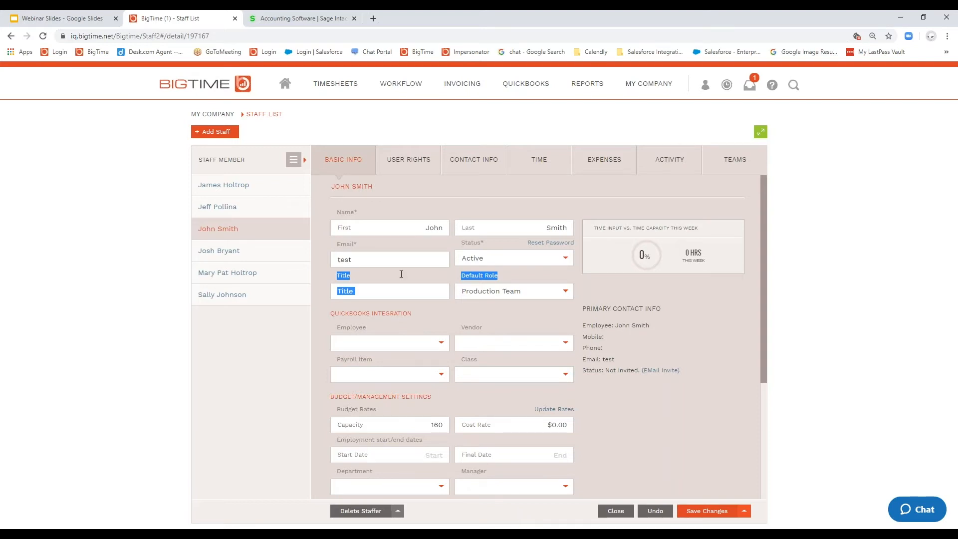
Step: Add the staff member whose default role is Creative Director to the team of the Acme Corp NW Sales job
click(630, 88)
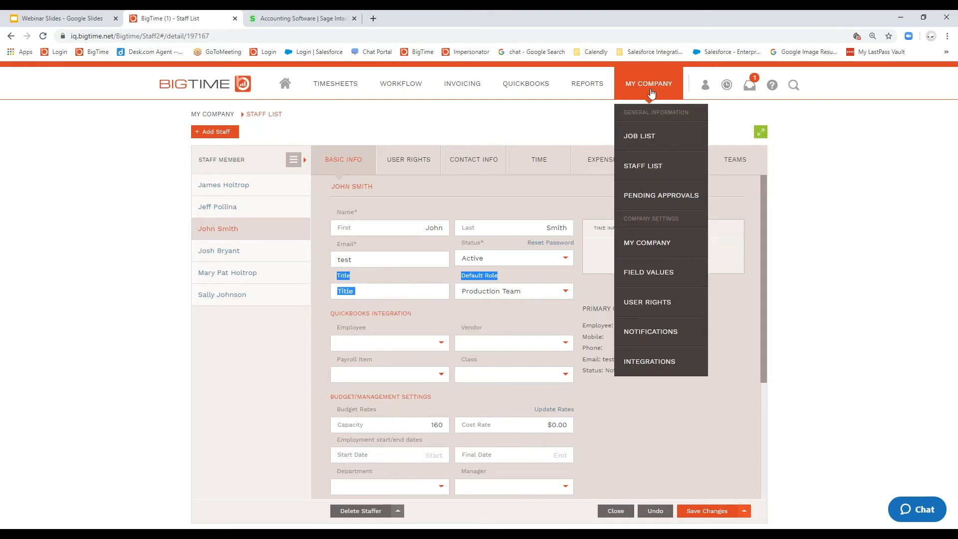
click(638, 135)
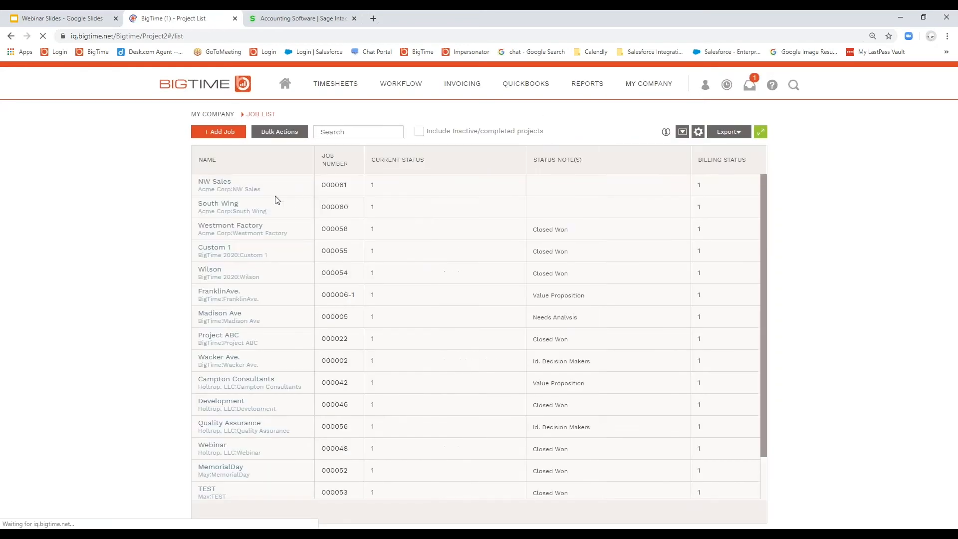
click(224, 207)
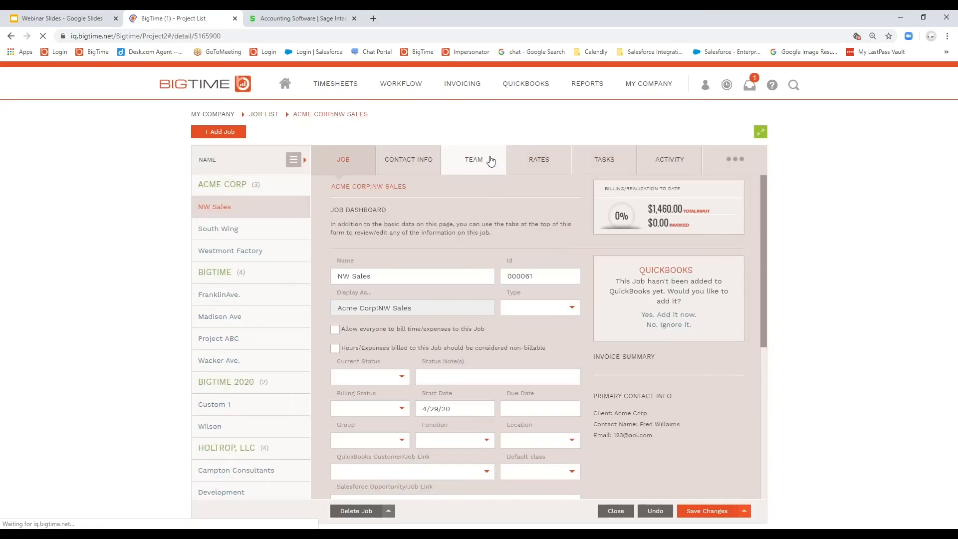
click(490, 160)
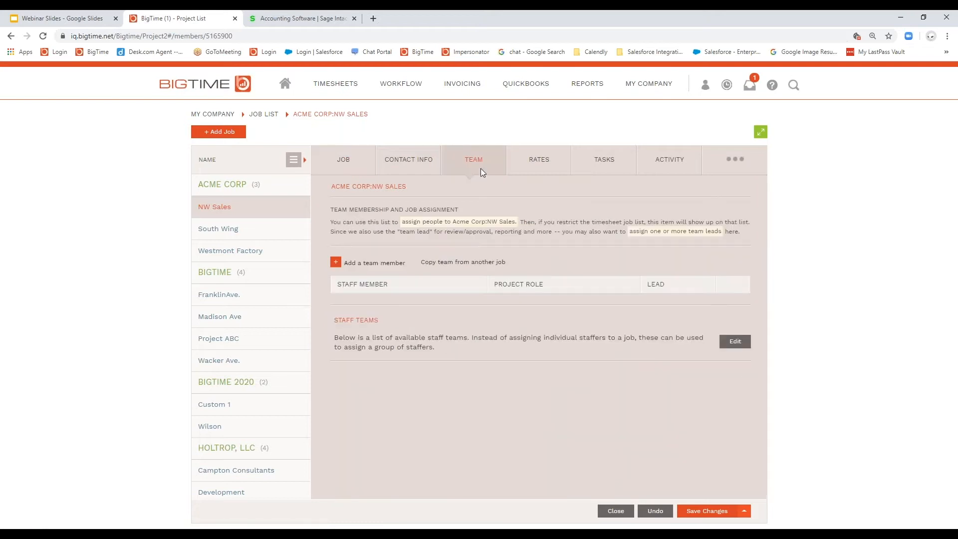
click(339, 263)
click(480, 305)
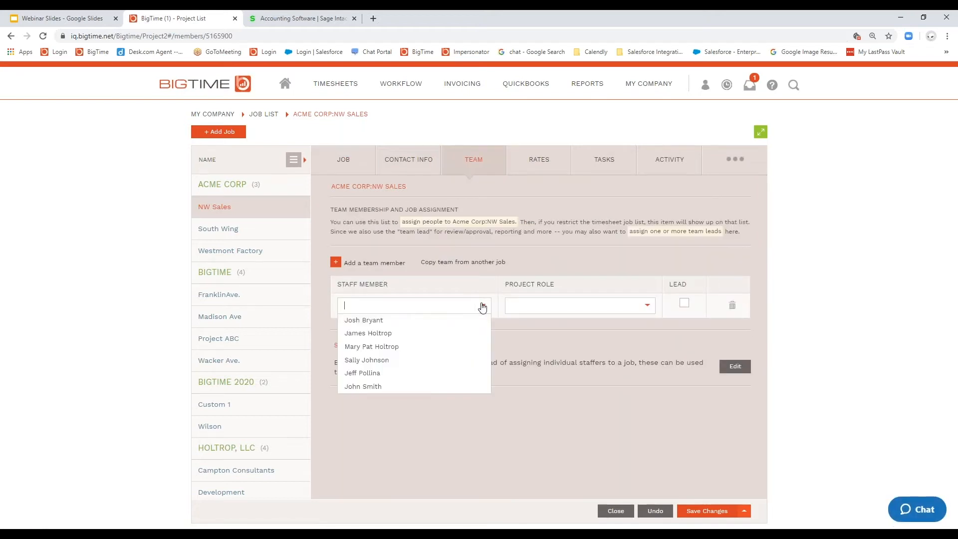
click(430, 338)
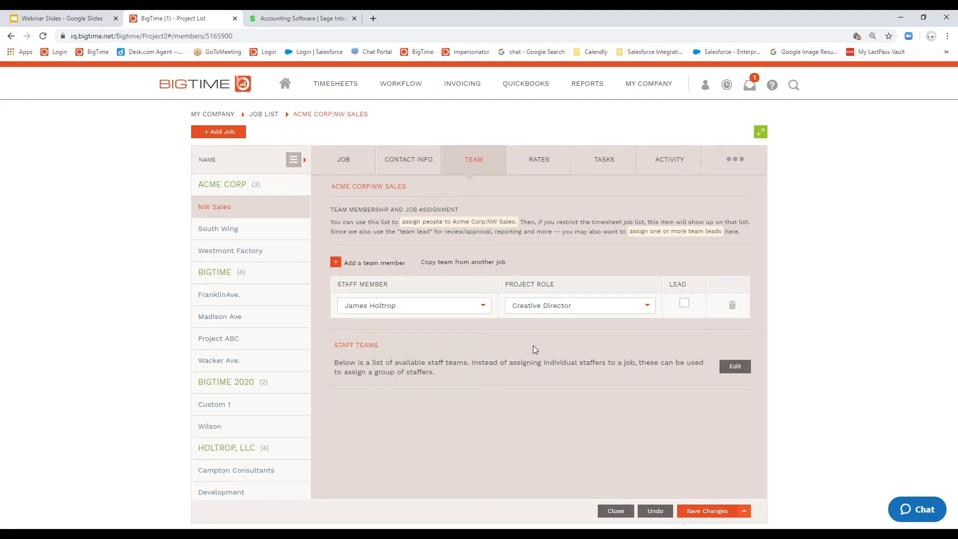
Step: Add the staff members with the default roles Project Manager and Production Team to the Acme Corp NW Sales job team
click(364, 269)
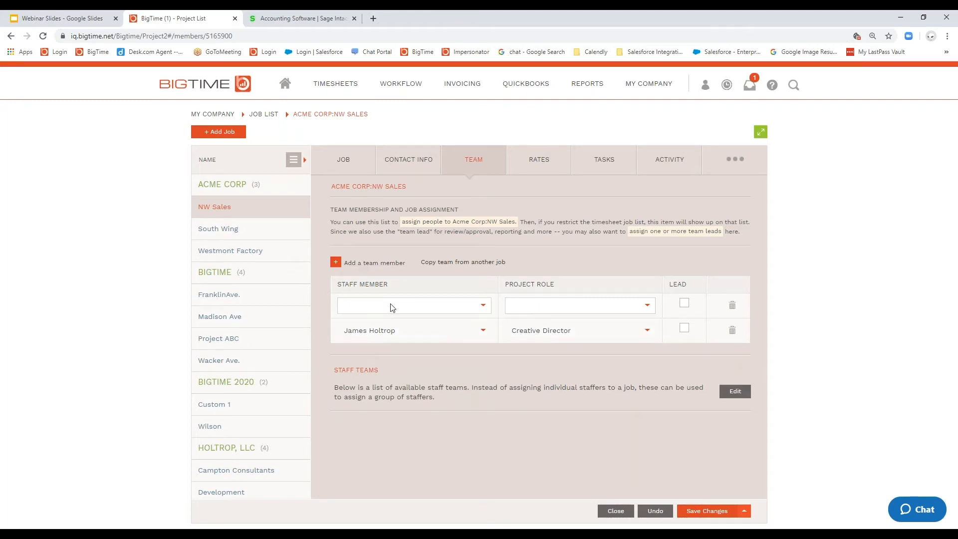
click(482, 305)
click(413, 378)
click(366, 263)
click(482, 305)
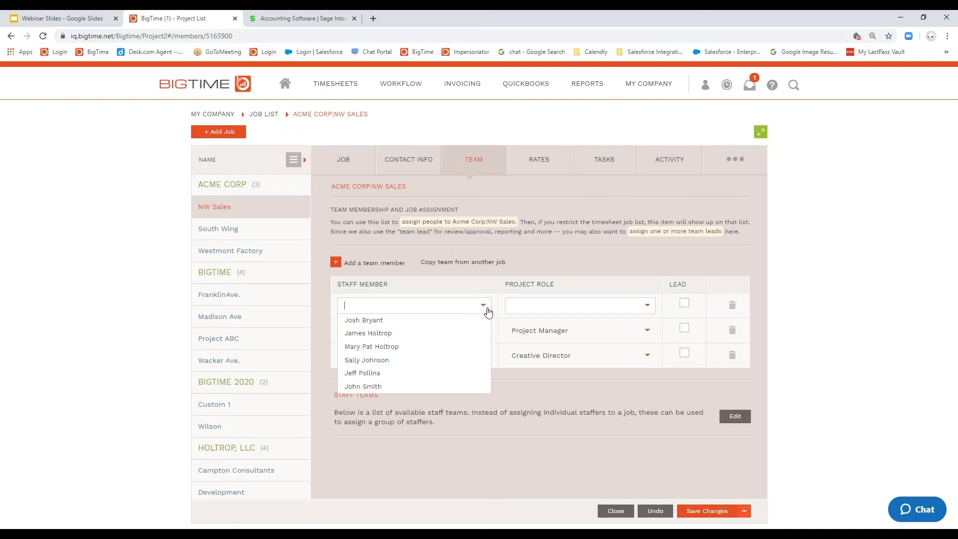
click(394, 386)
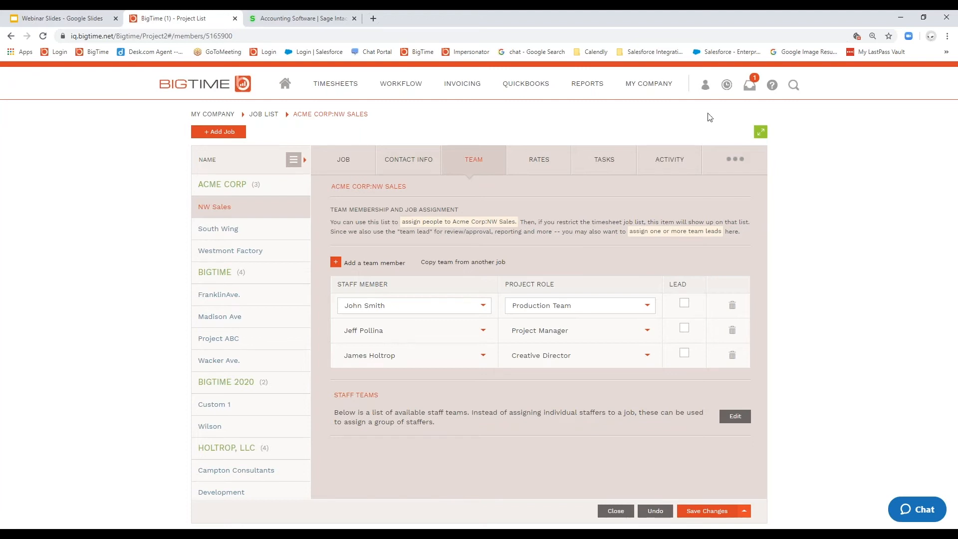
Step: Open the user rights of the Everyone security group and view the explanation of the Personal Data Access right
click(648, 83)
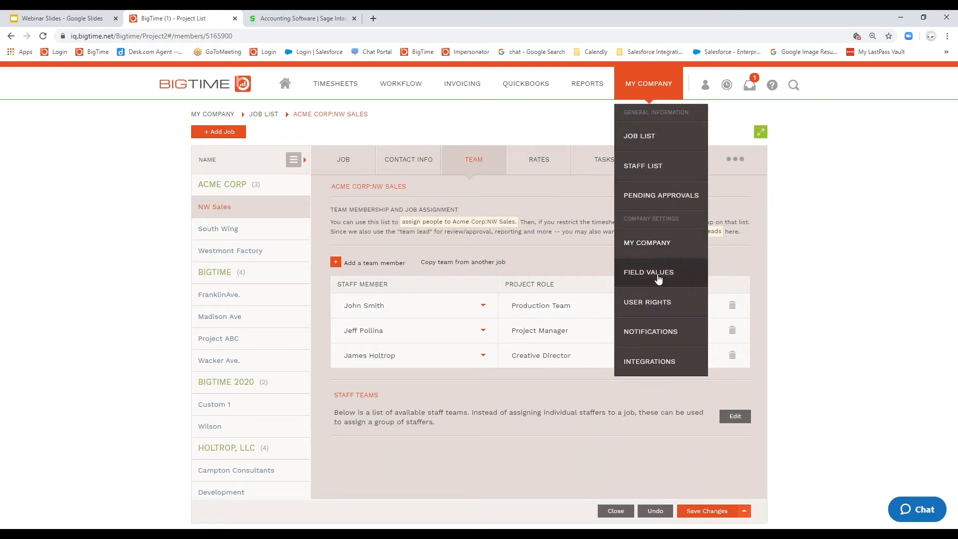
click(662, 305)
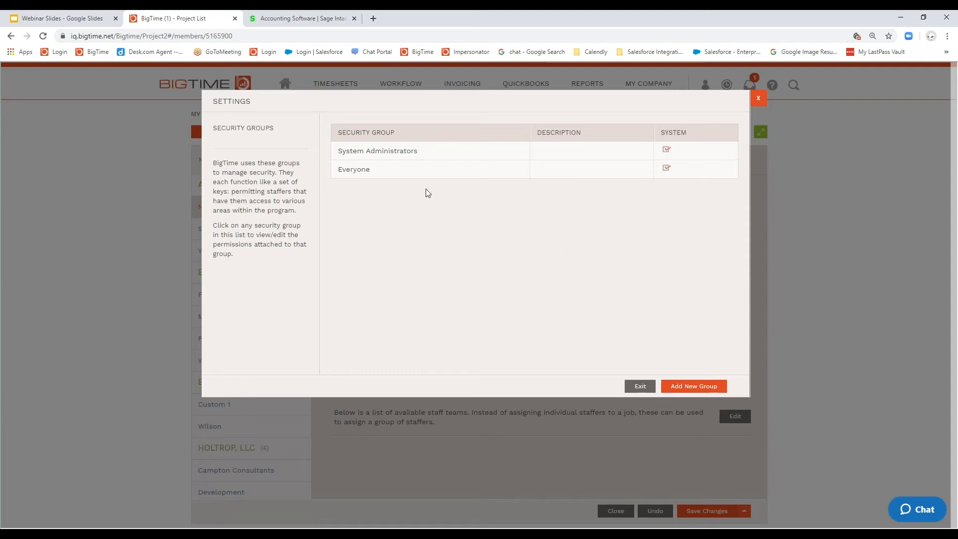
click(354, 169)
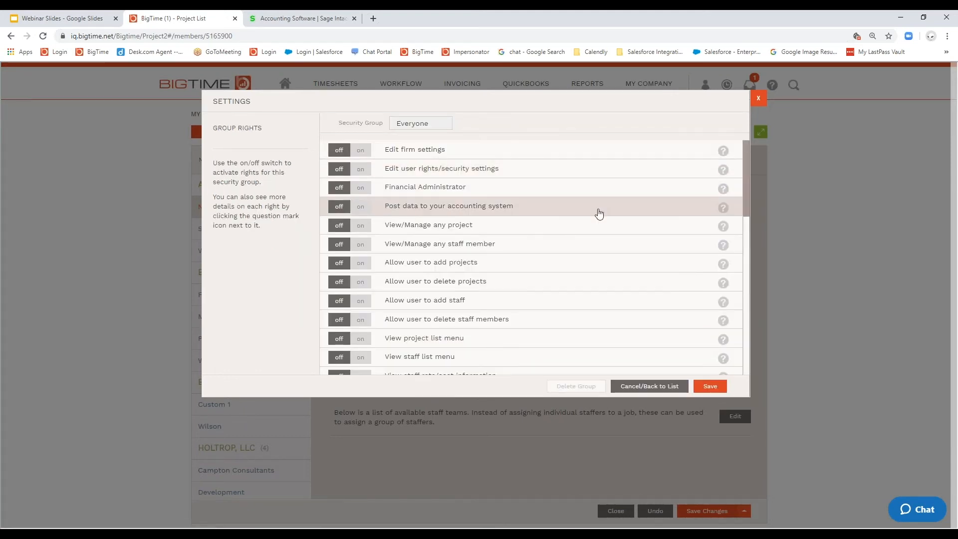
scroll(587, 156, down, 10)
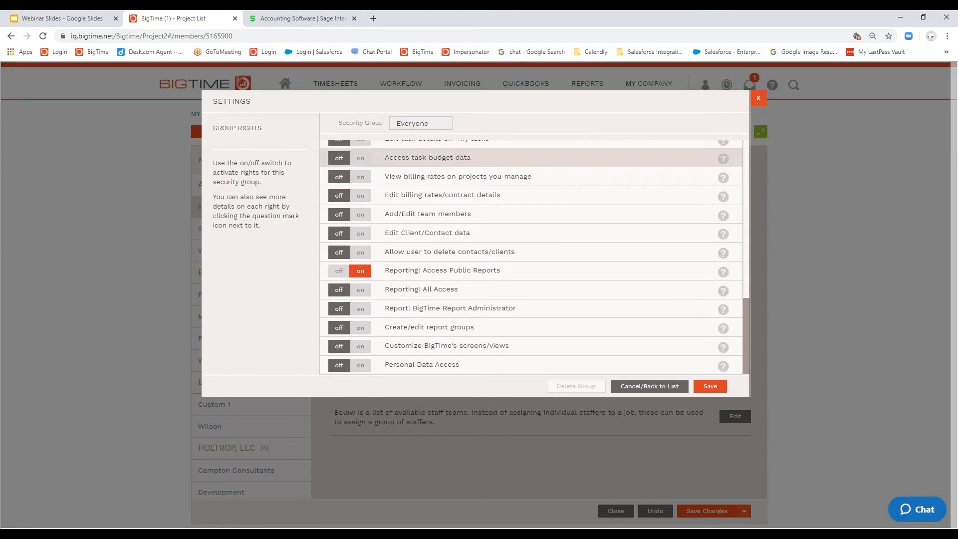
click(722, 367)
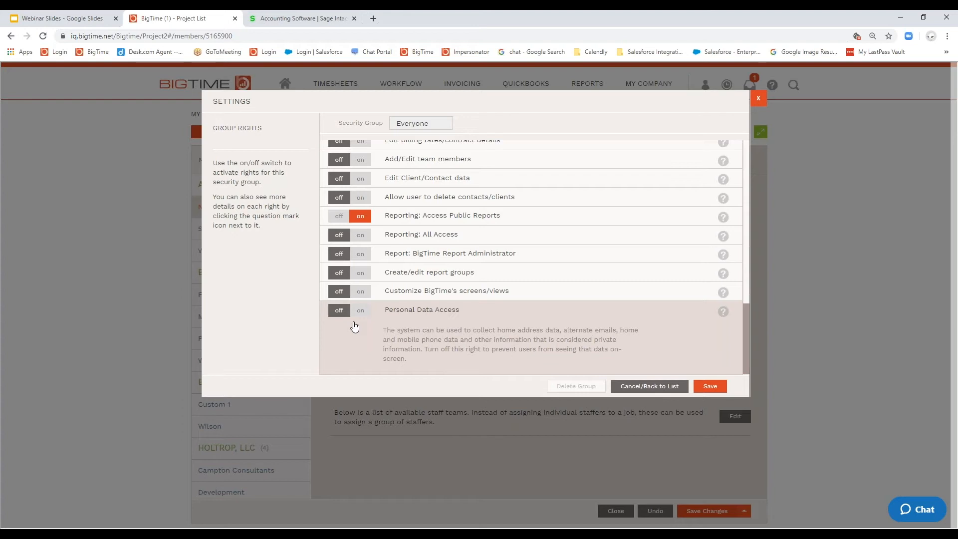
Step: Try the Financial Administrator right on and off for the Everyone group, leave it off, and close the settings without saving
scroll(690, 223, up, 10)
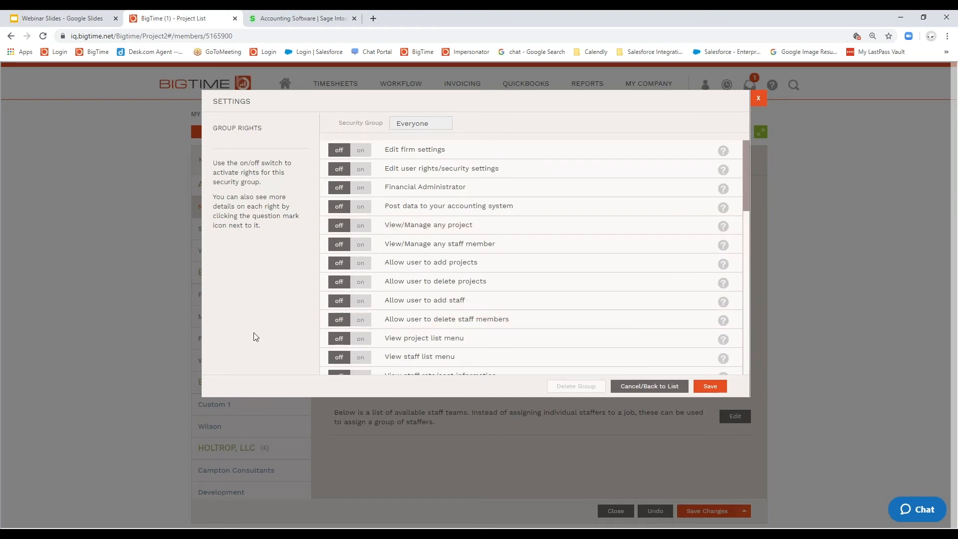
click(360, 188)
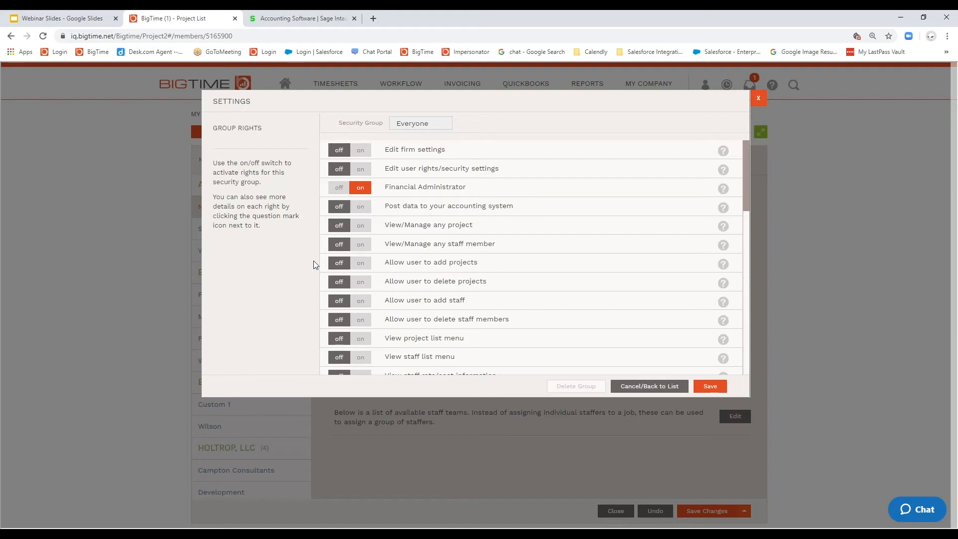
click(339, 188)
click(361, 188)
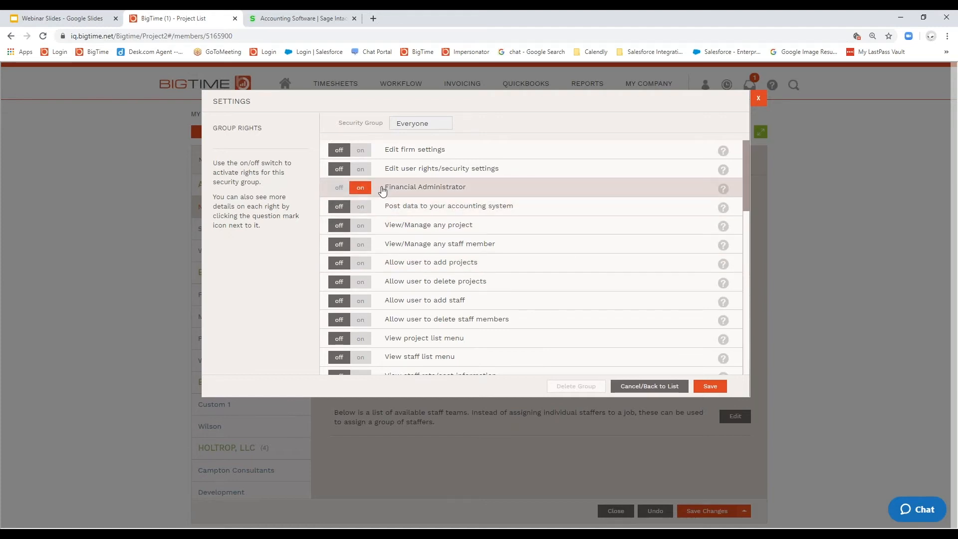
drag(381, 188, 504, 189)
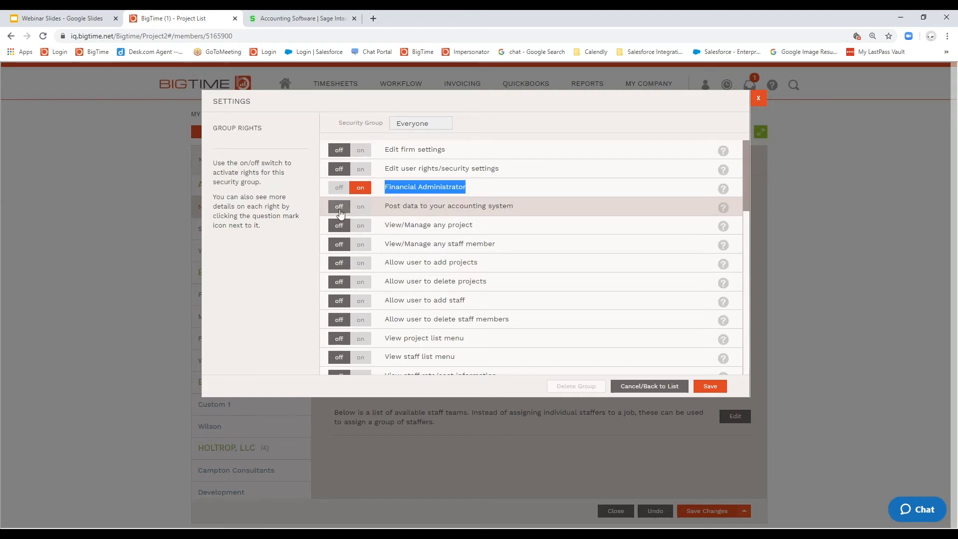
click(339, 187)
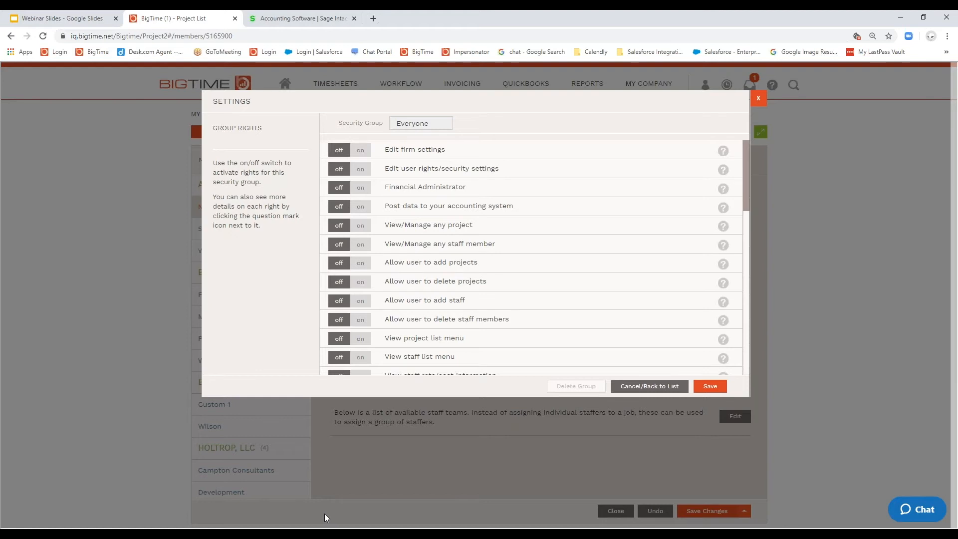
click(758, 99)
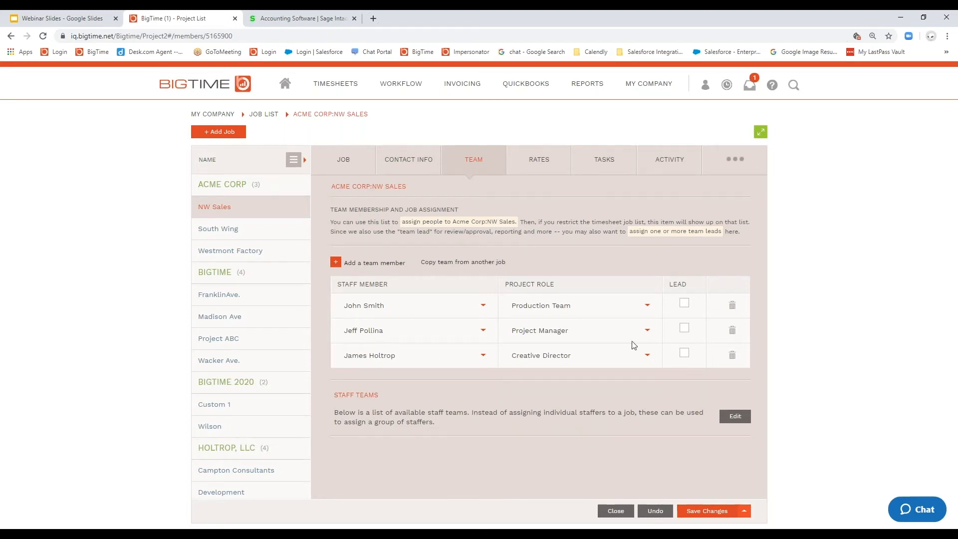
Step: Change the Creative Director's project role on the NW Sales team to Technical Director and go to the job's rates
click(648, 356)
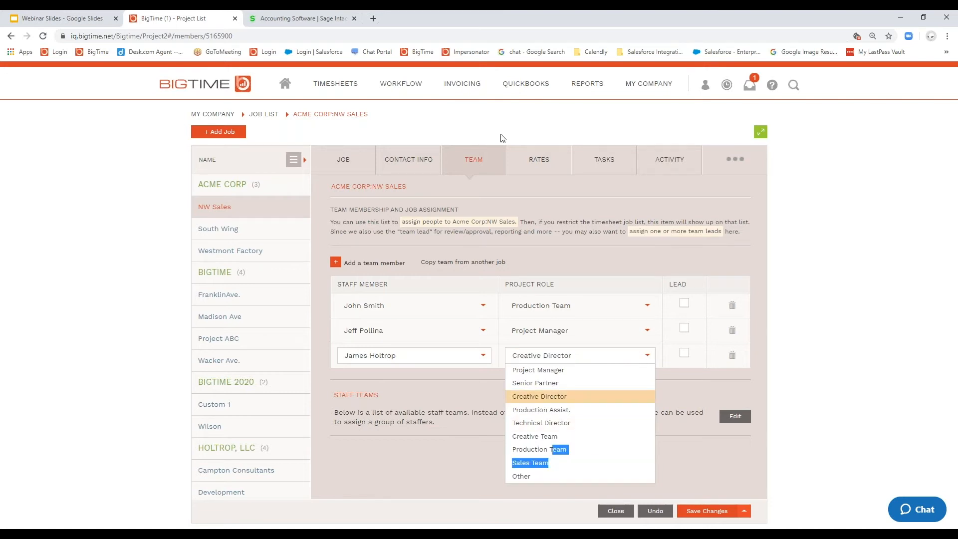
click(542, 423)
click(539, 160)
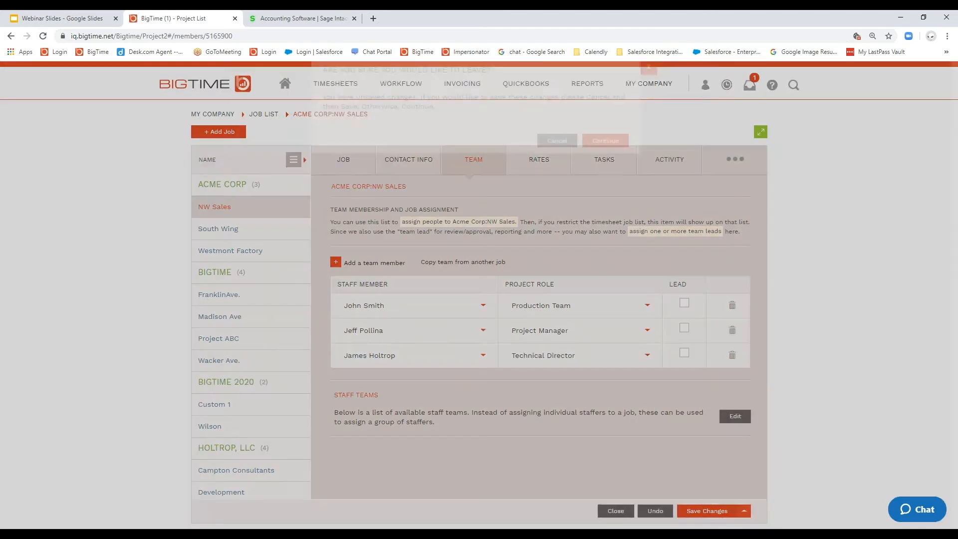
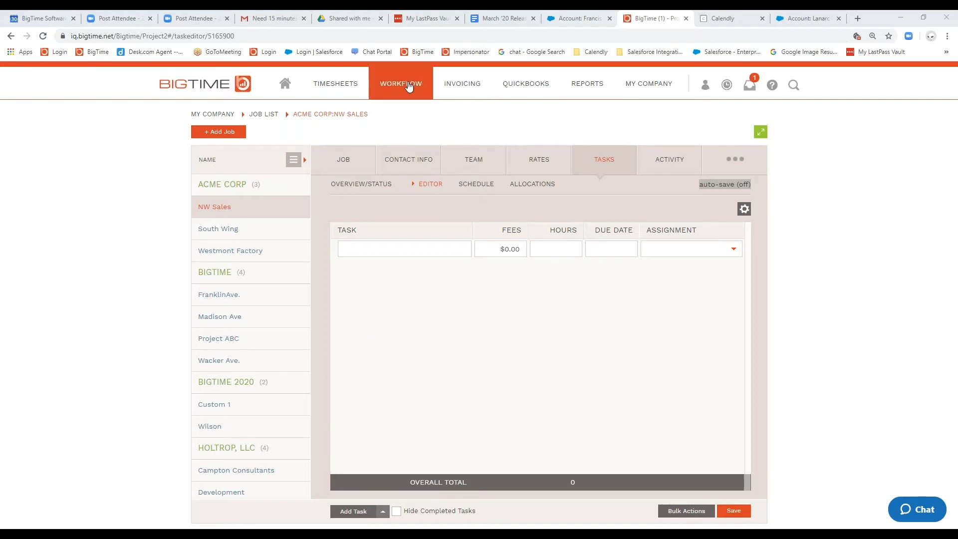
Step: Open the QuickBooks expense report posting page and switch the account to the Holtrop & Associates company
click(445, 87)
mouse_move(533, 86)
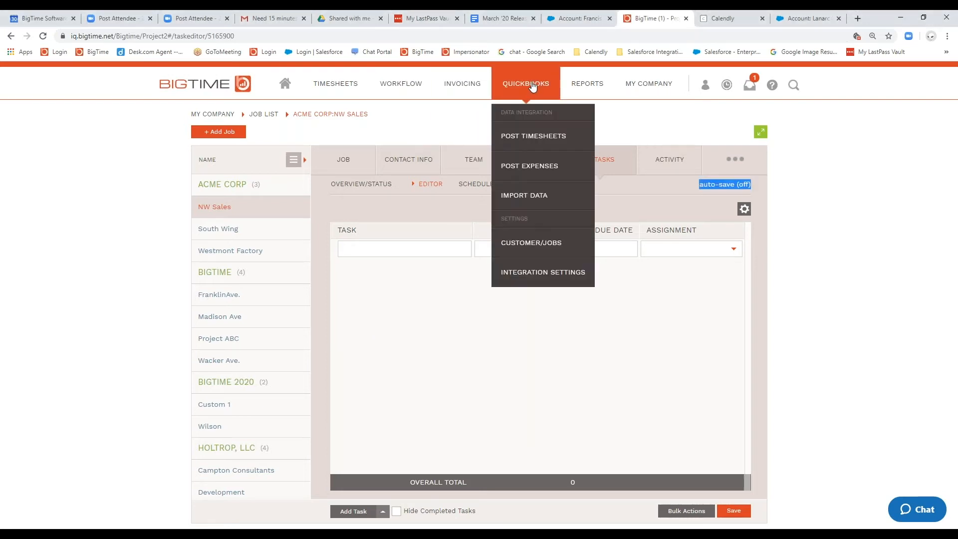
click(532, 166)
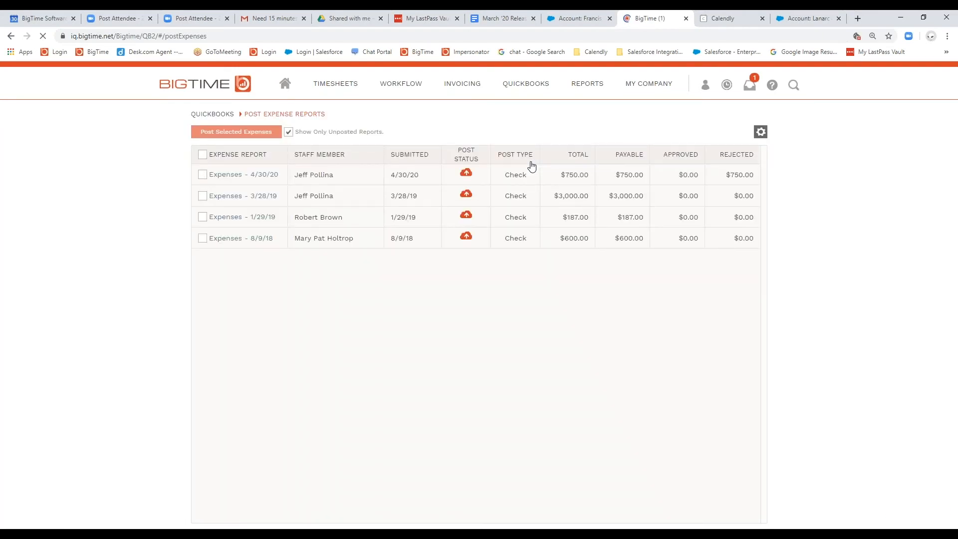
click(706, 90)
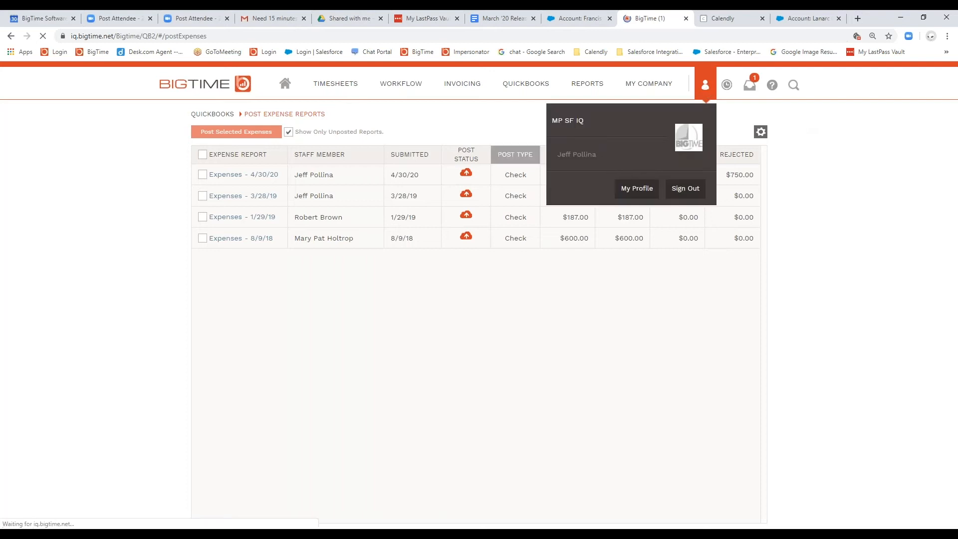
click(578, 121)
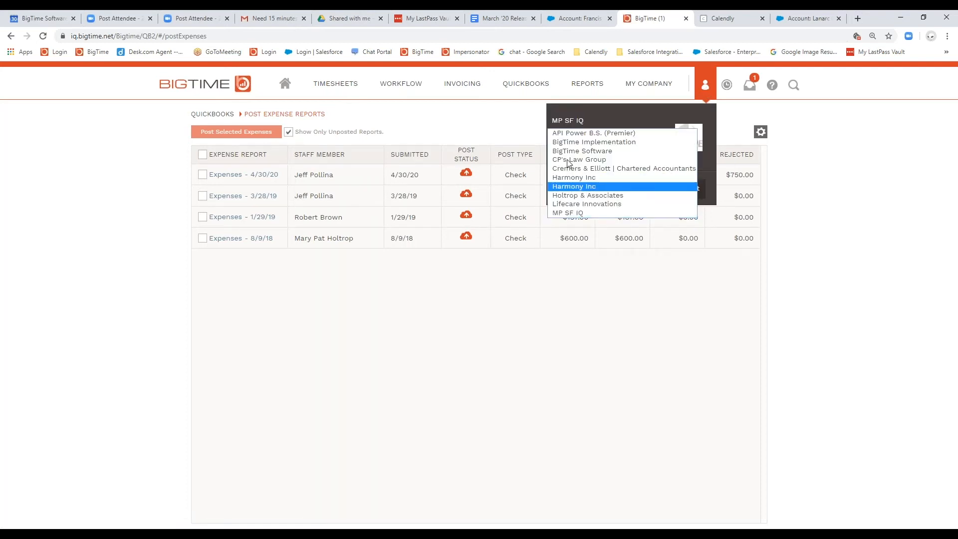
click(576, 197)
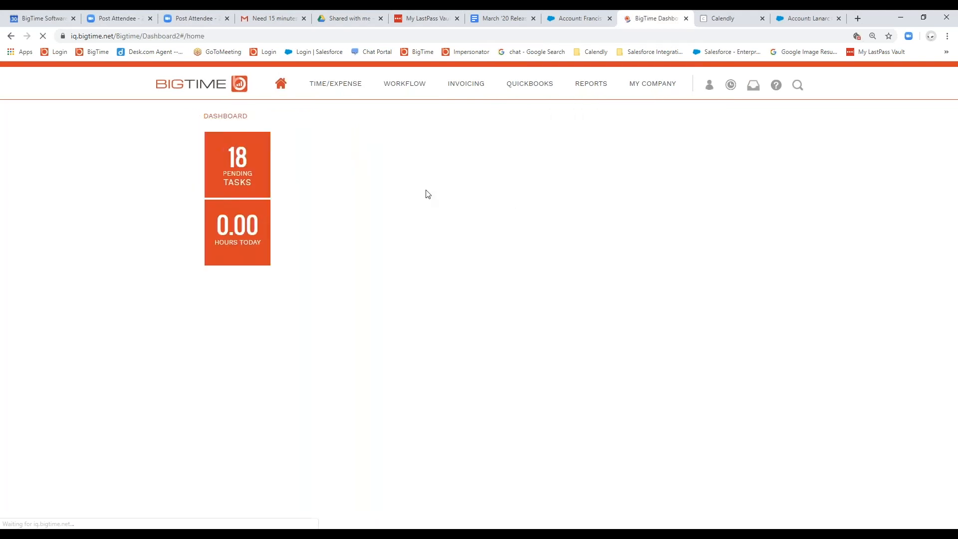
Step: List the expense reports for QuickBooks posting including already posted ones, and review the items of the first 4/30/20 report
mouse_move(531, 90)
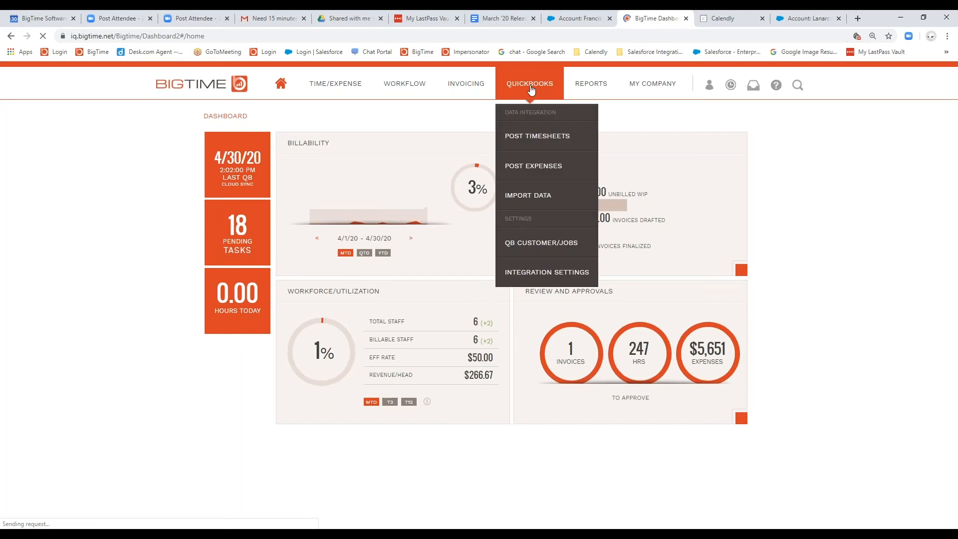
click(525, 170)
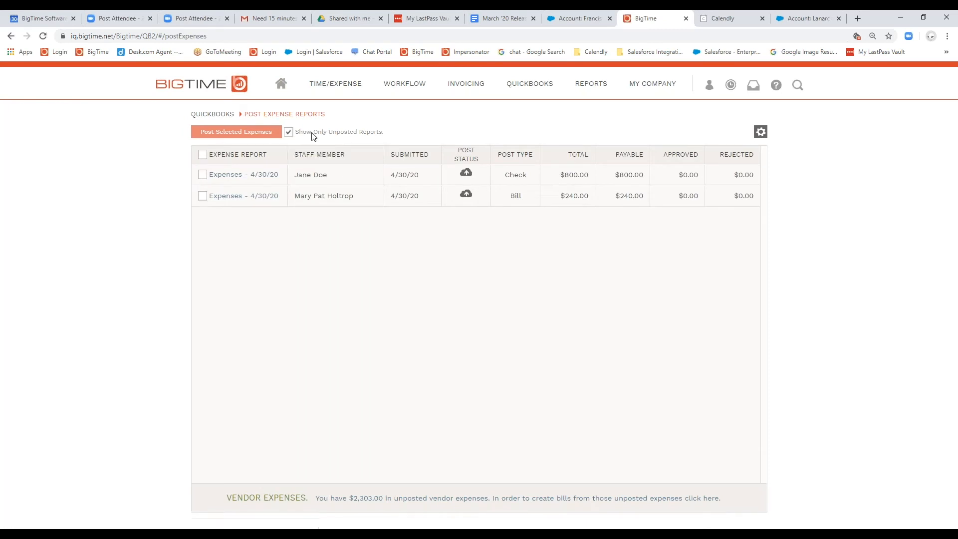
click(289, 133)
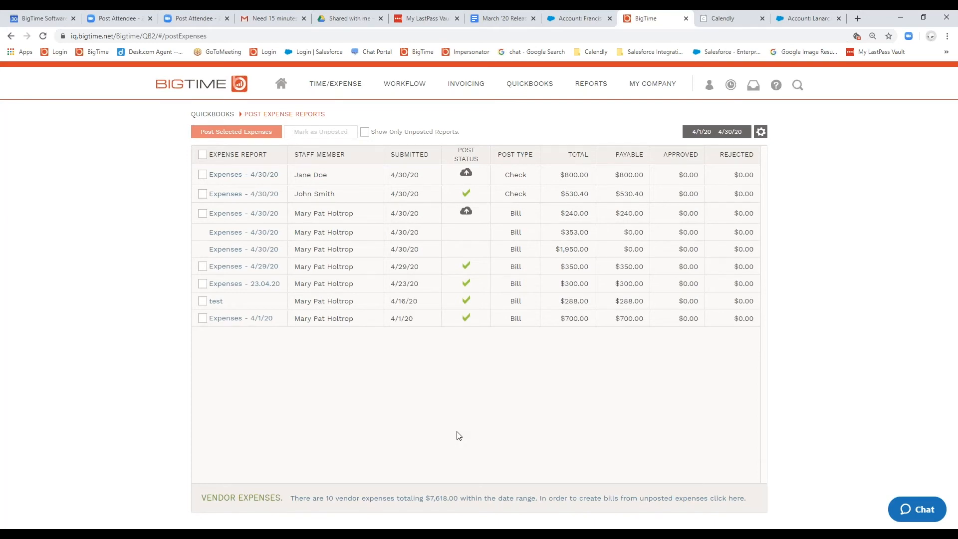
click(229, 174)
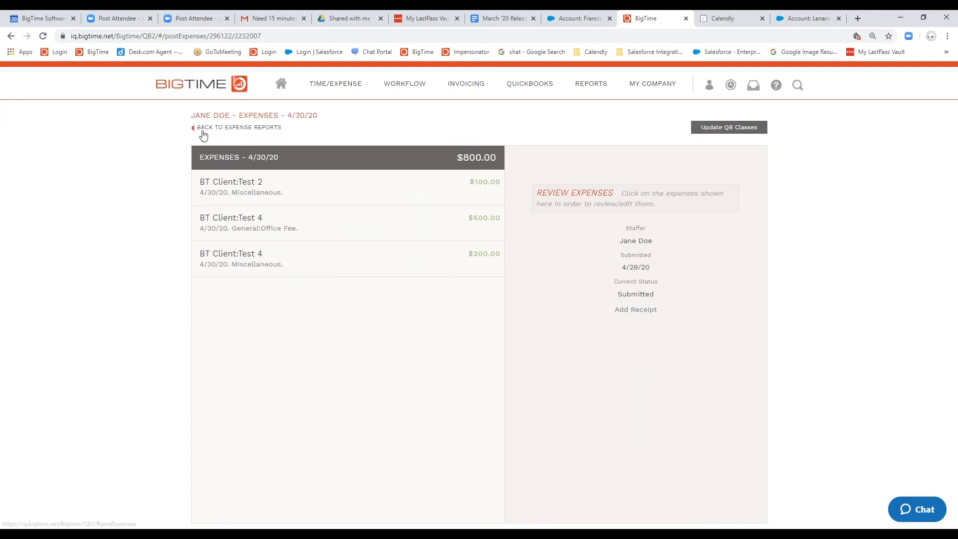
click(202, 128)
Step: Open the vendor bills for the same date range and view the QuickBooks posting options of BigTime Software bill 464
mouse_move(502, 88)
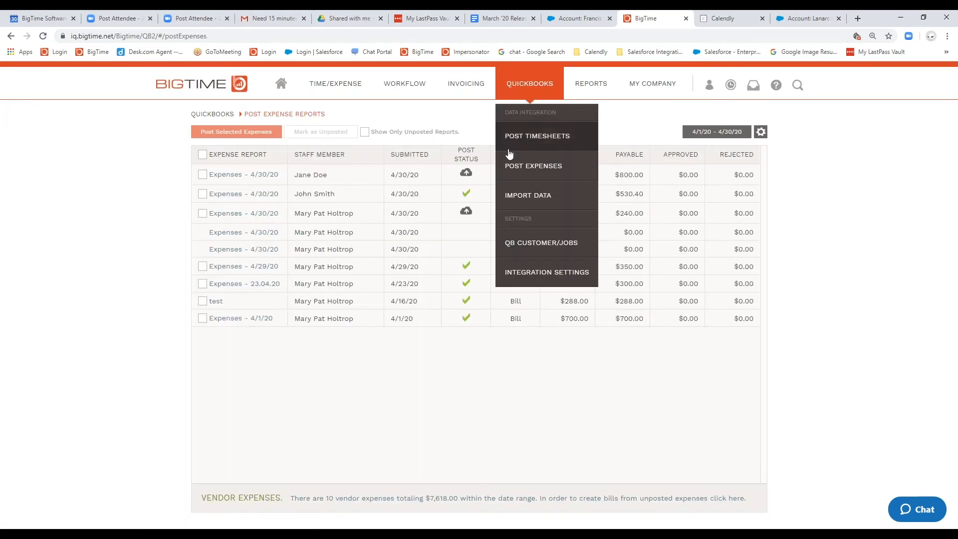
click(442, 499)
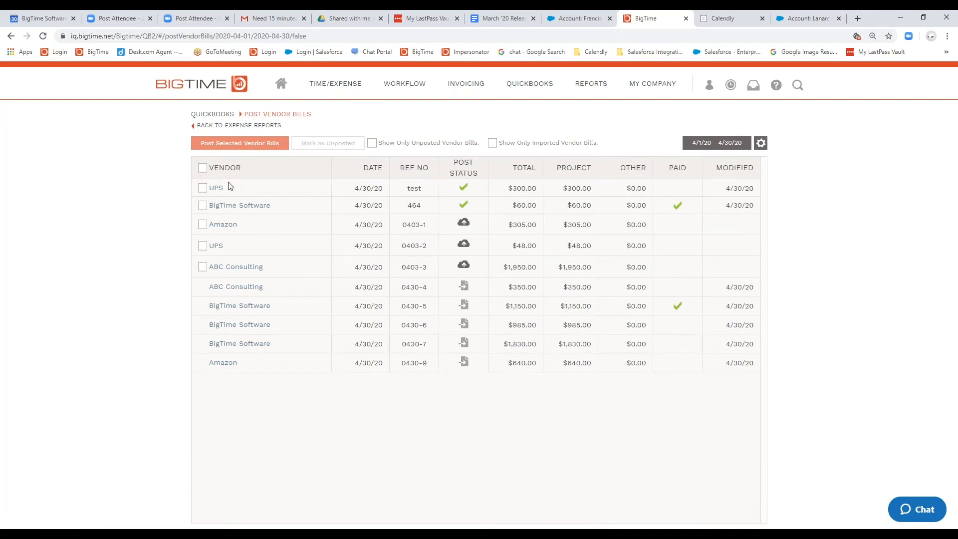
click(239, 205)
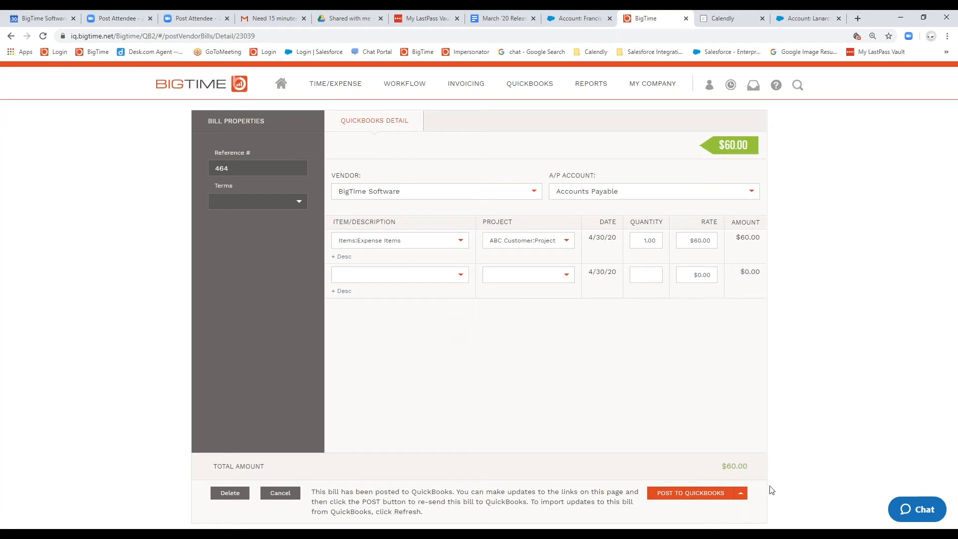
click(741, 494)
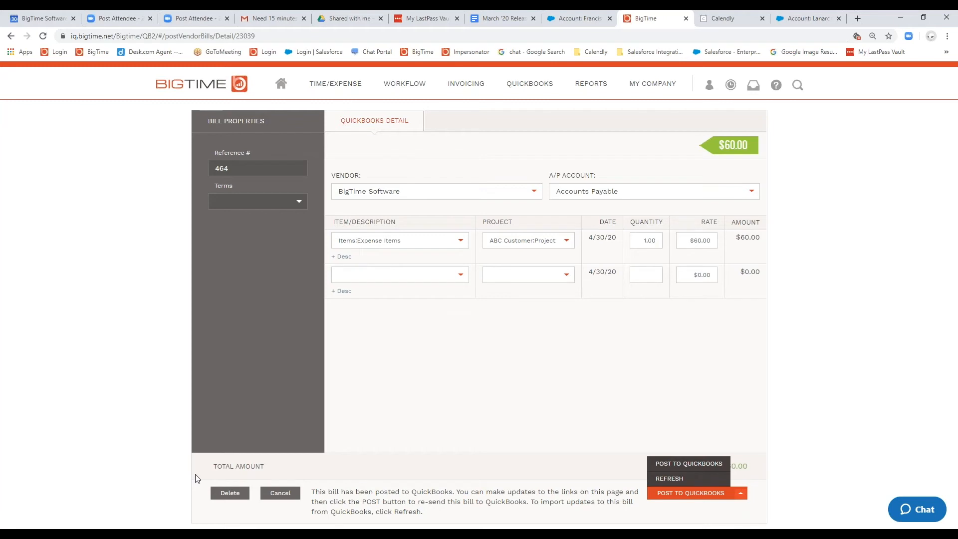
click(268, 494)
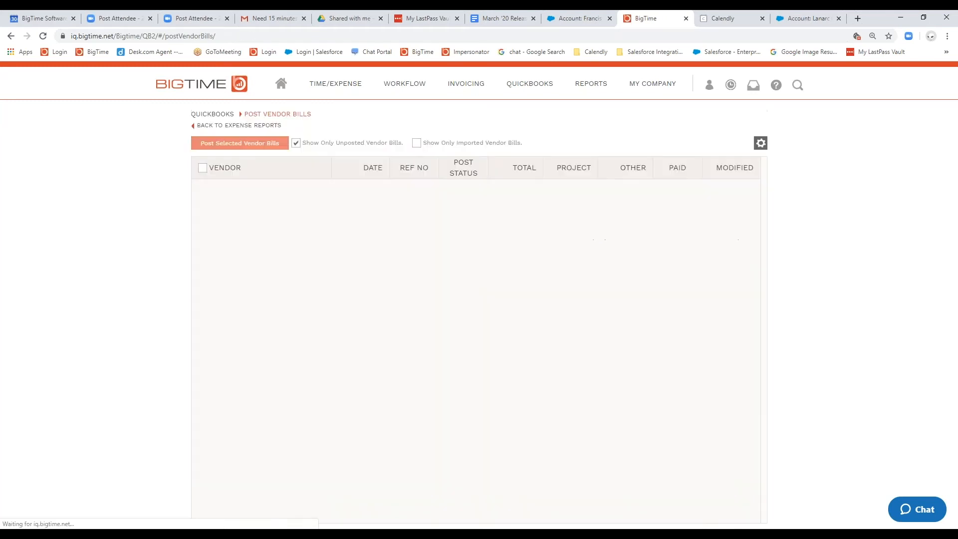
Step: Include already posted vendor bills in the list, recheck bill 464's post and refresh options, and leave the bill without changes
click(296, 139)
click(295, 143)
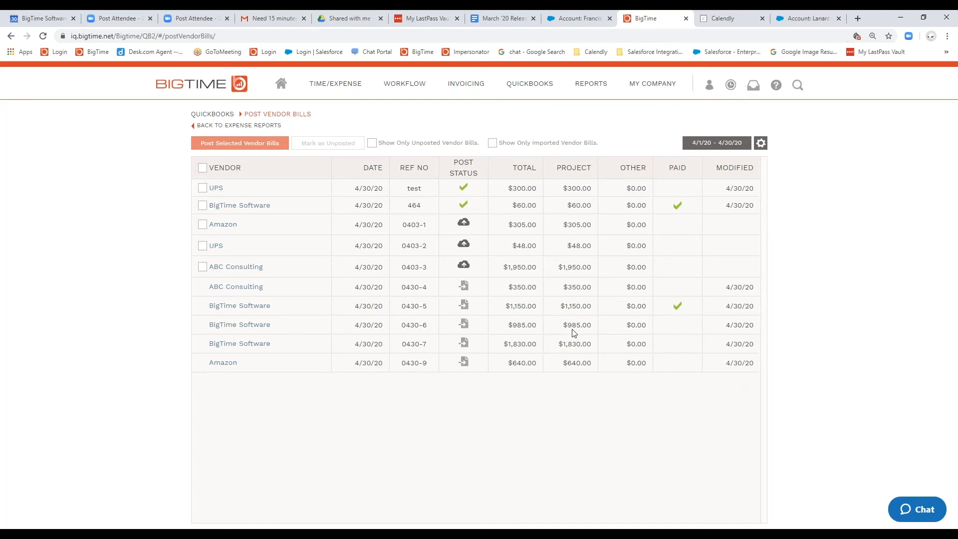
click(247, 206)
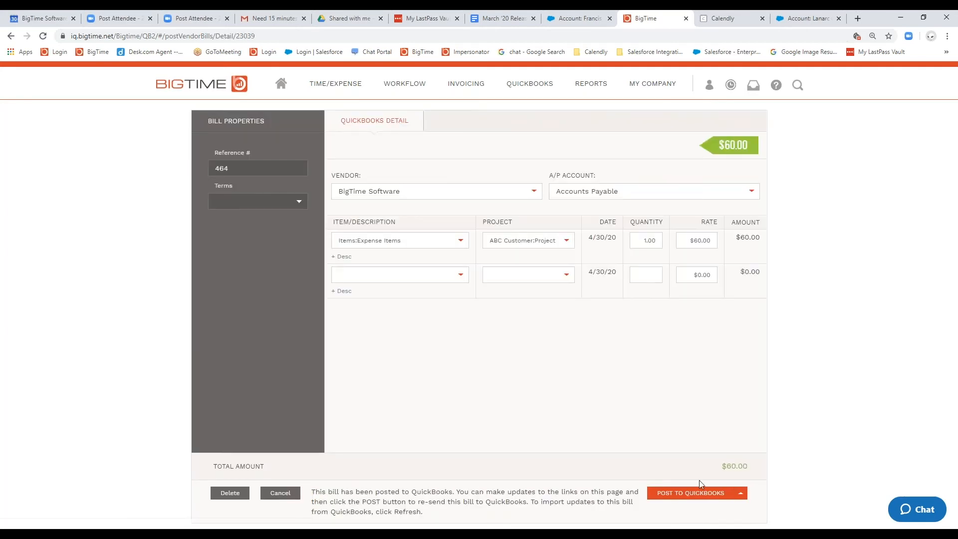
click(742, 494)
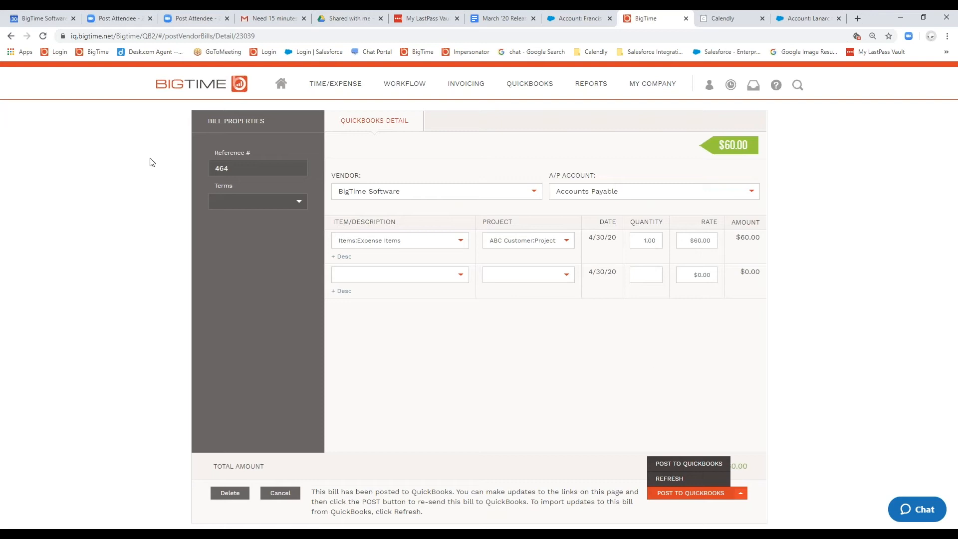
click(282, 494)
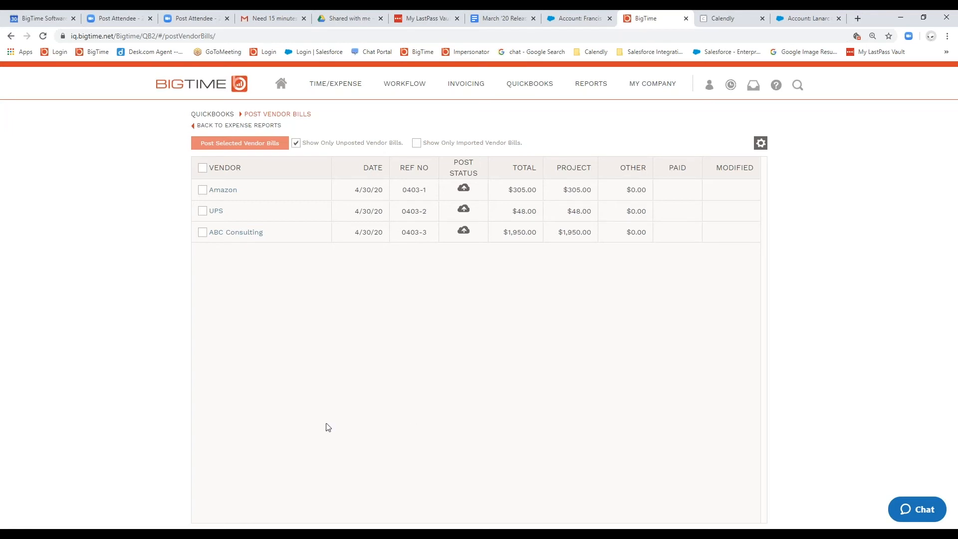
Step: Switch the account back to the MP SF IQ company
mouse_move(635, 96)
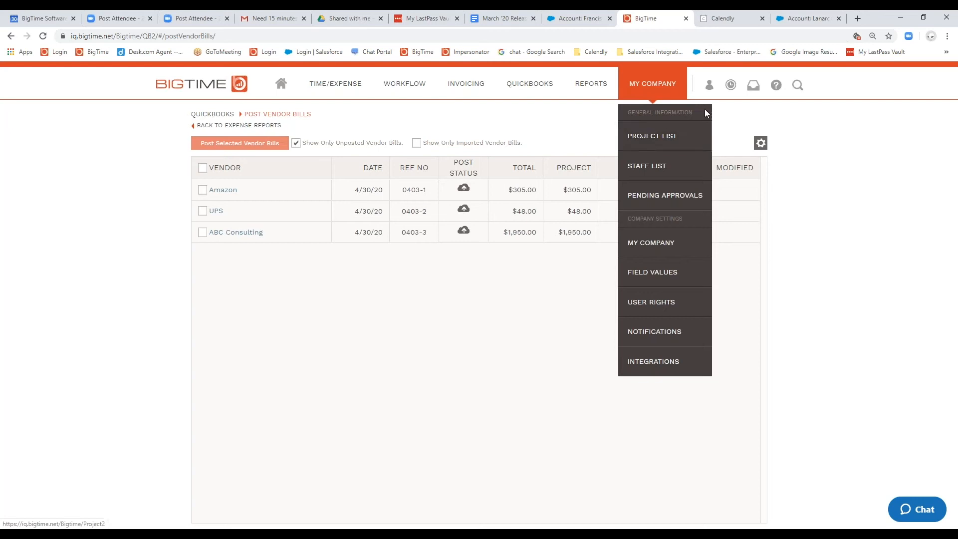
mouse_move(709, 85)
click(615, 129)
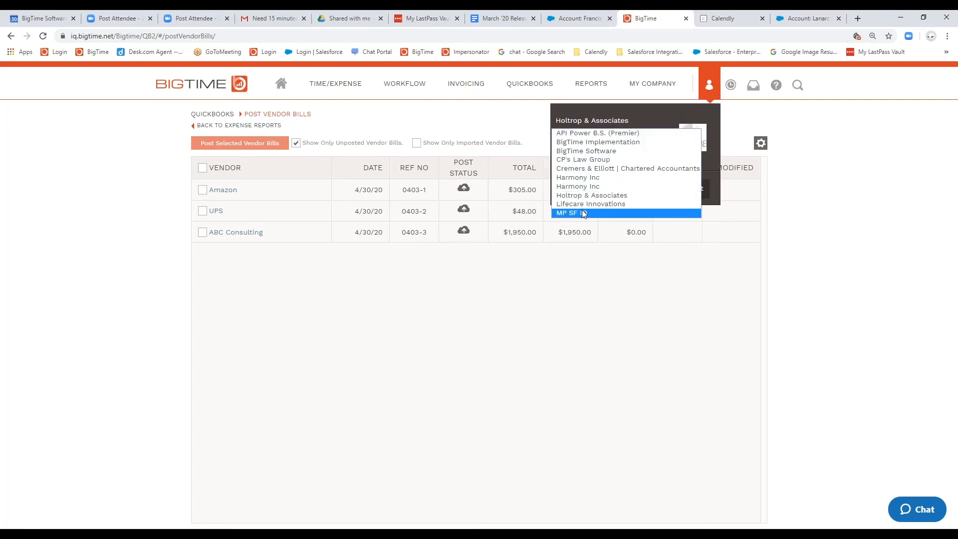
click(589, 212)
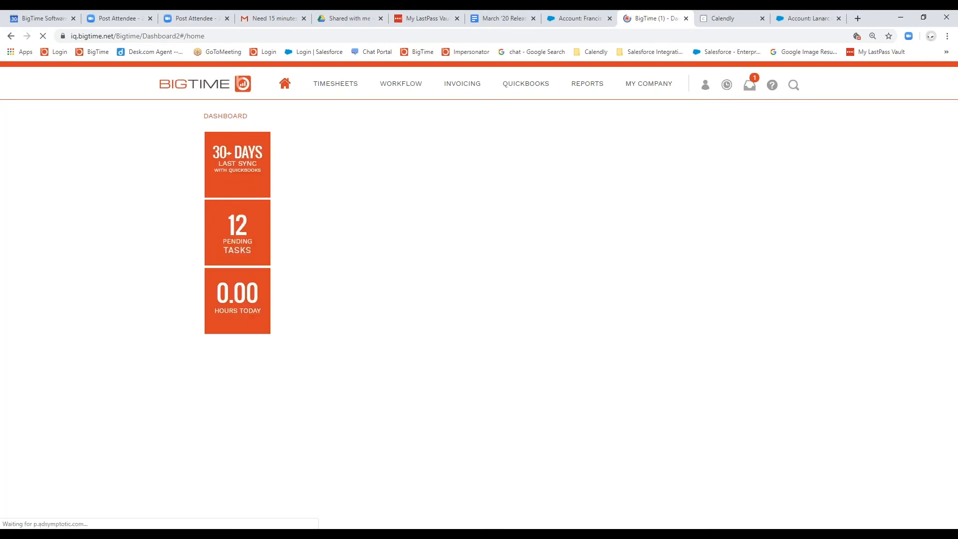
Step: Open the contact information of Acme Corp's NW Sales job and examine the client's Consolidate Invoices option
mouse_move(639, 95)
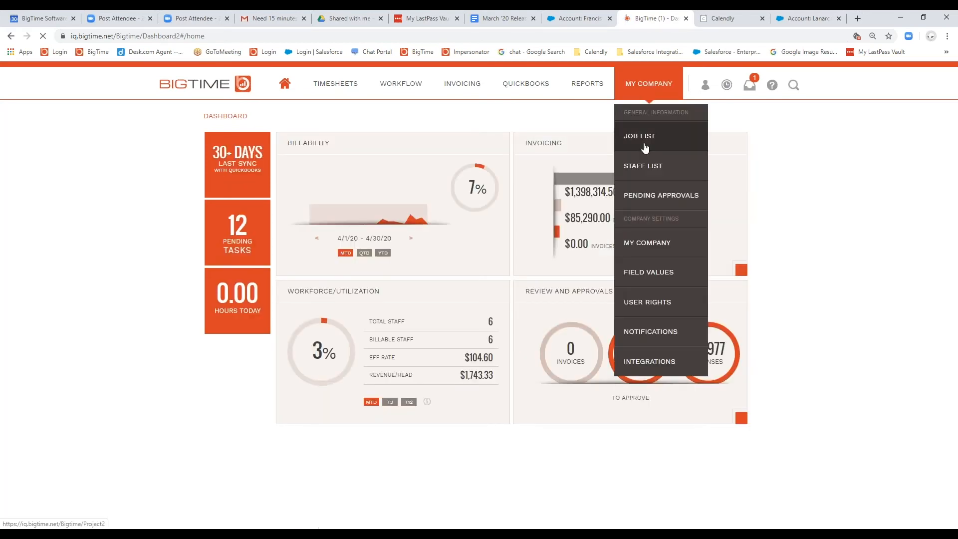
click(644, 145)
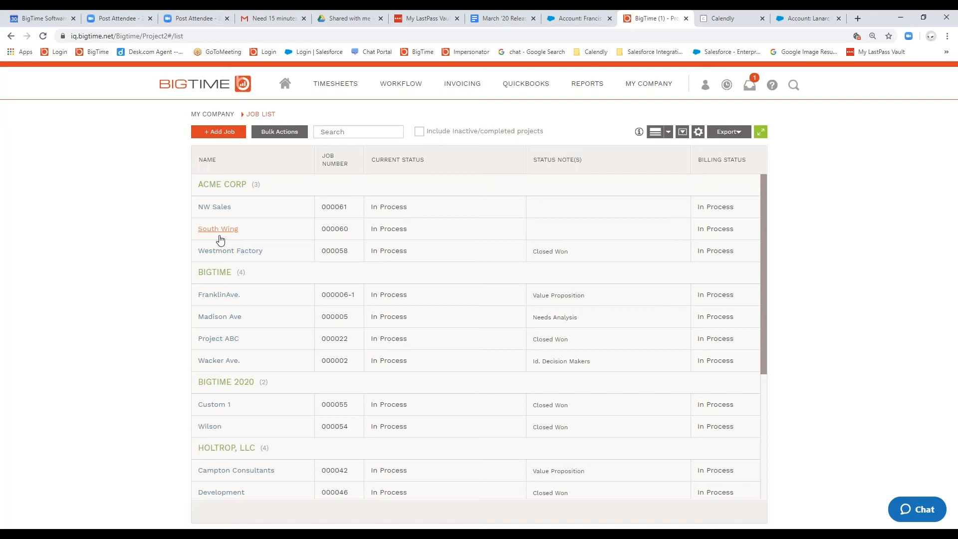
click(214, 208)
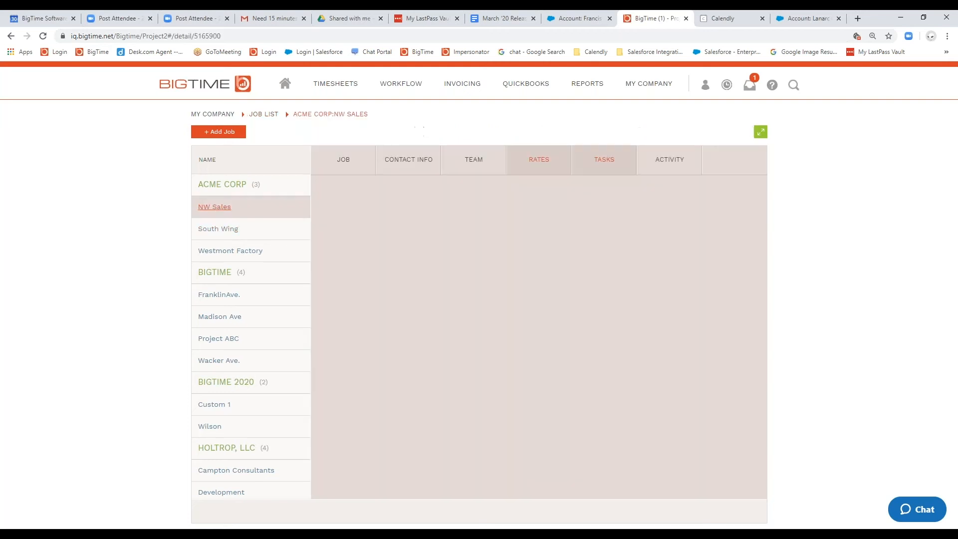
click(396, 160)
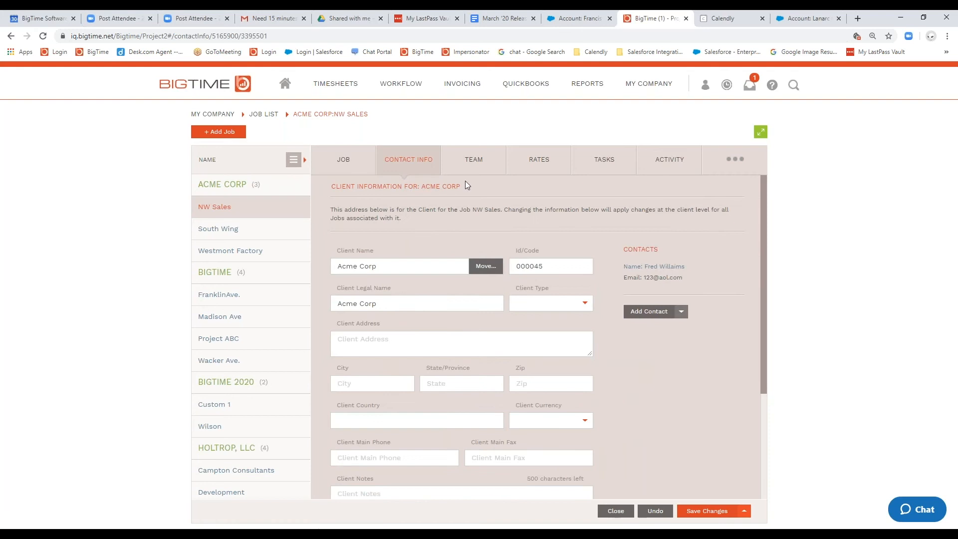
drag(490, 198, 337, 186)
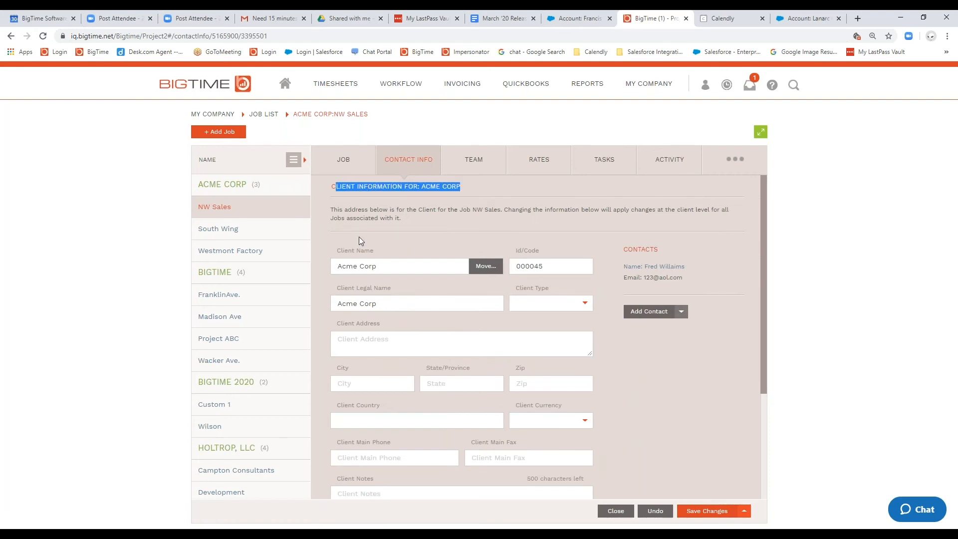
scroll(369, 235, down, 3)
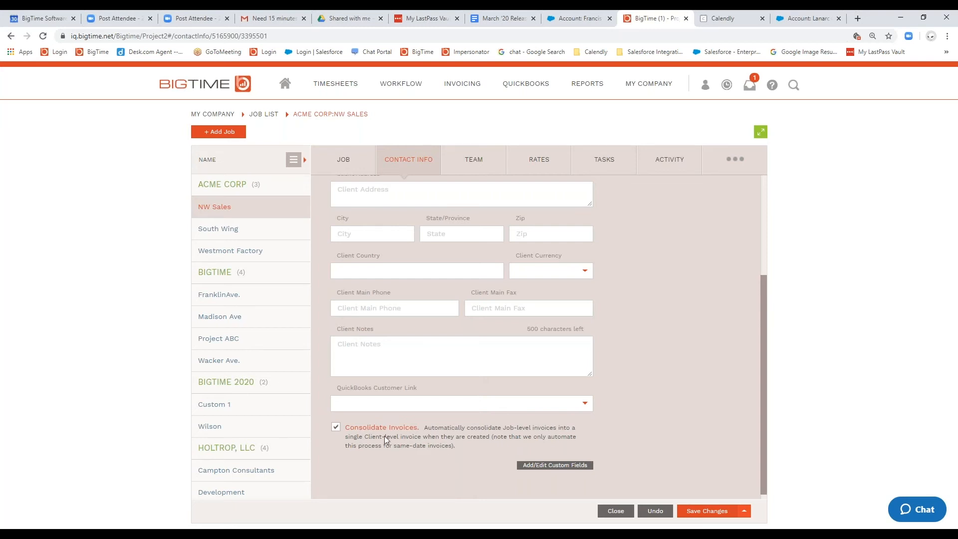
drag(358, 436, 484, 454)
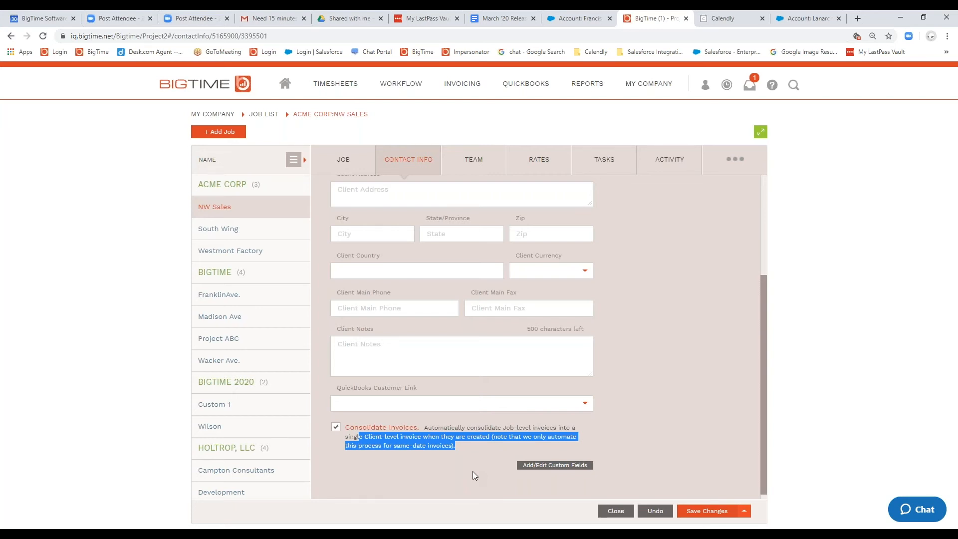
click(473, 472)
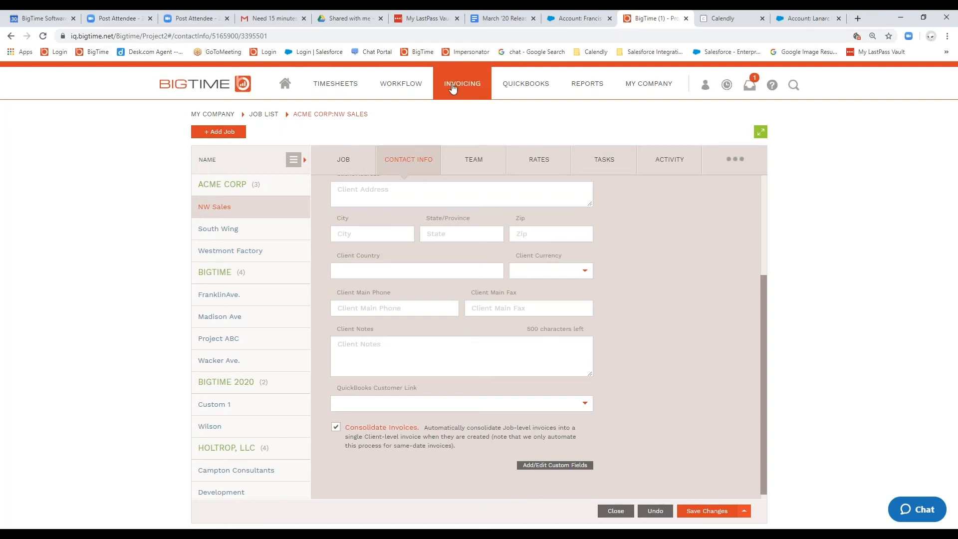
Step: Open the work-in-progress by job list from the invoicing overview and look through the clients' unbilled jobs
mouse_move(453, 88)
click(439, 118)
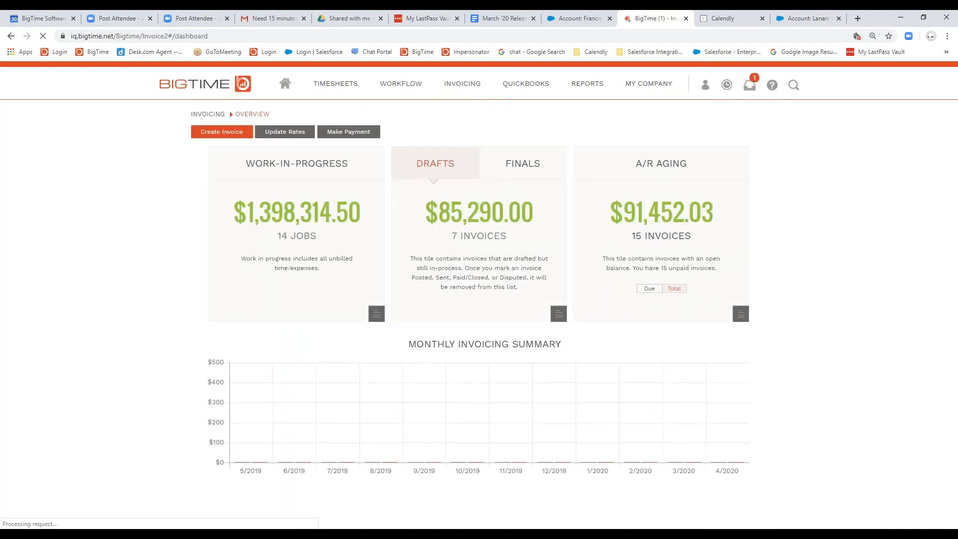
click(279, 218)
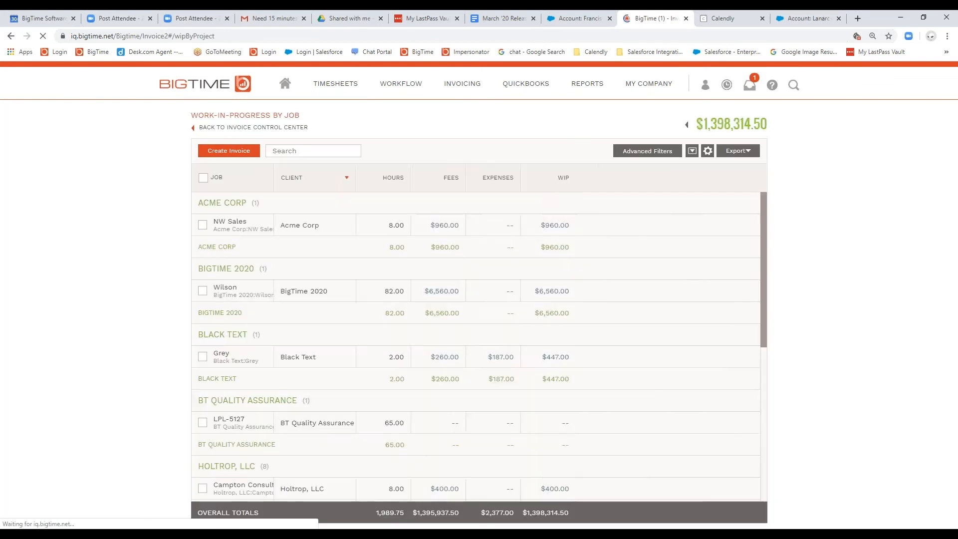
scroll(438, 400, down, 3)
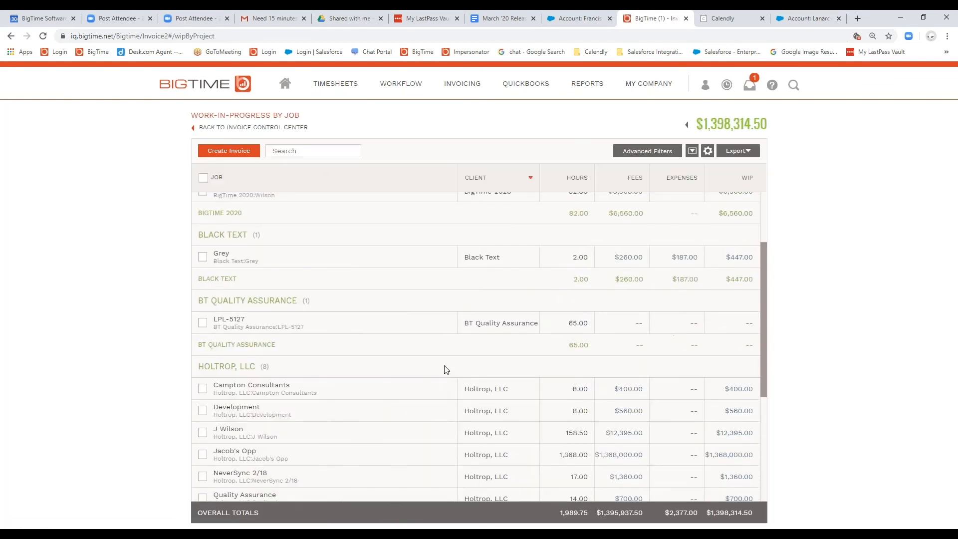
scroll(428, 314, down, 5)
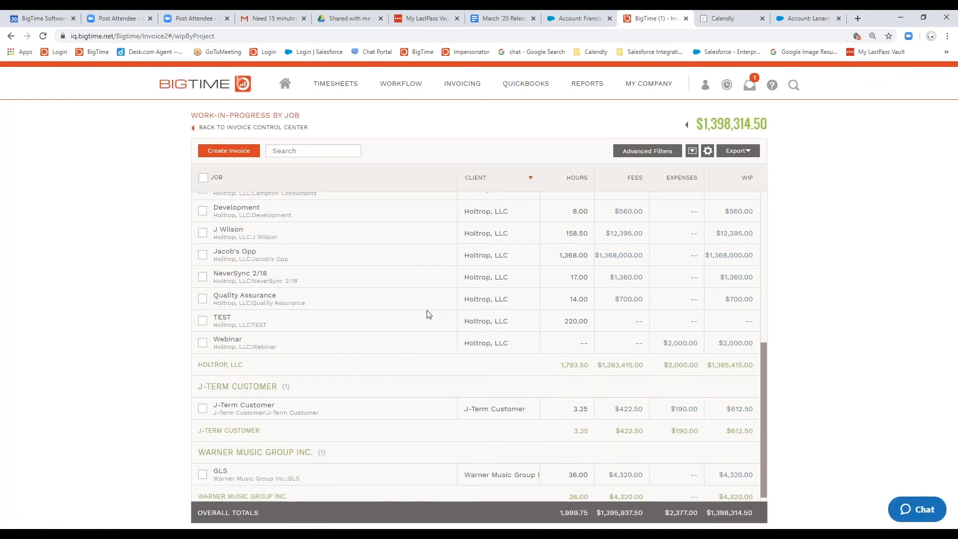
scroll(427, 295, up, 1)
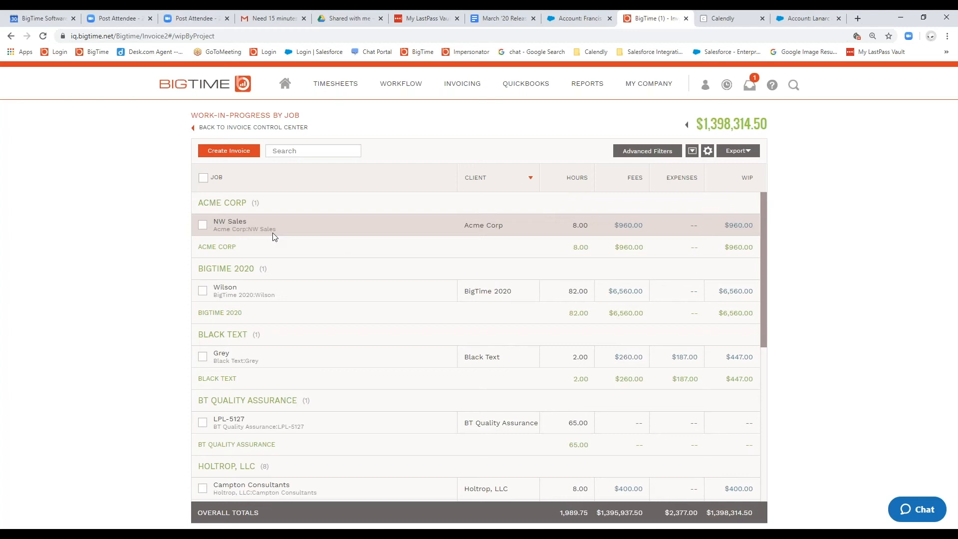
Step: Create and finalize a Time & Materials invoice for the unbilled work of Acme Corp's NW Sales job
click(739, 225)
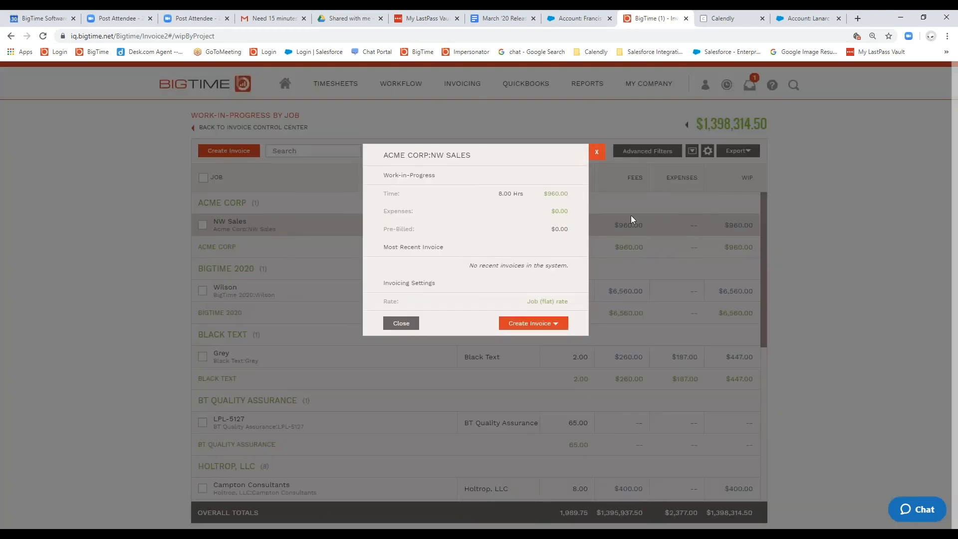
click(555, 323)
click(456, 367)
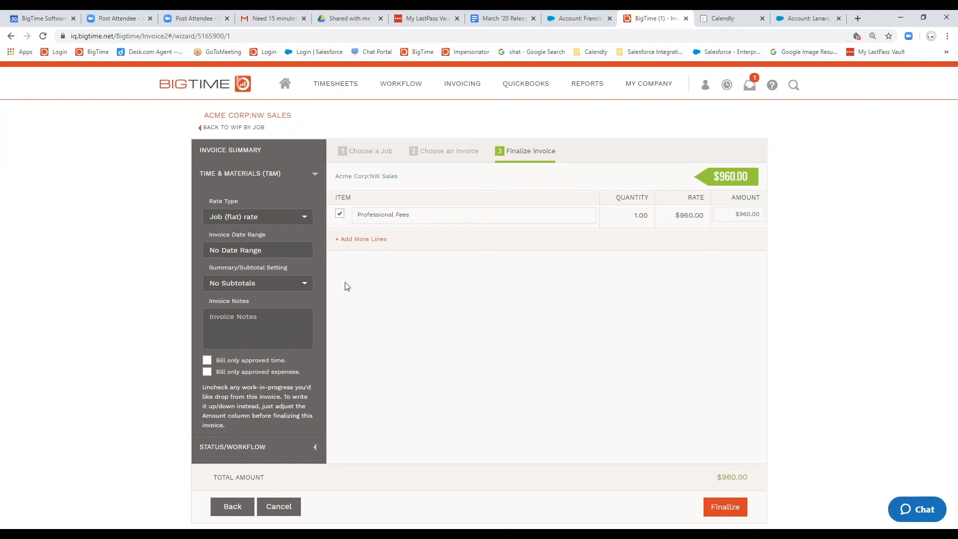
click(719, 506)
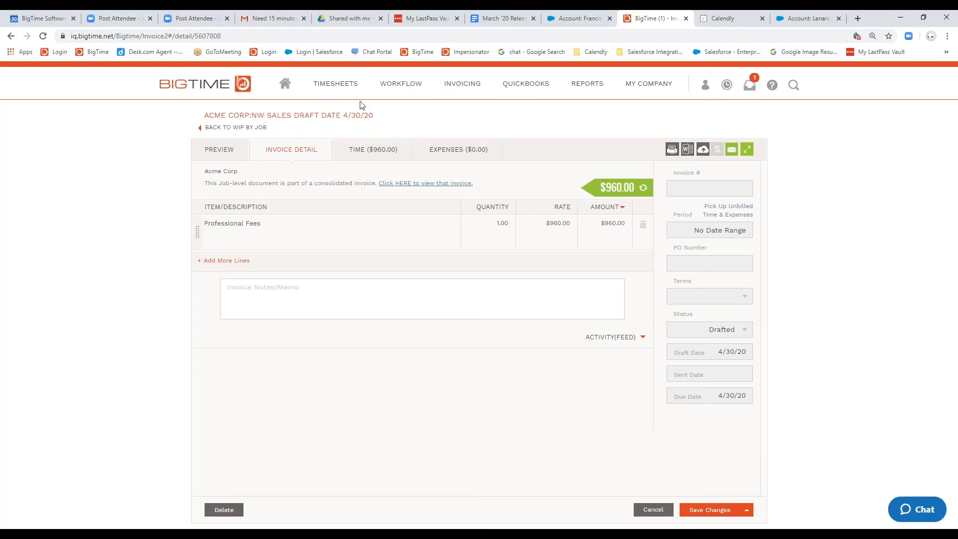
Step: Start a new Fixed Fee invoice for Acme Corp's South Wing job from the invoicing overview
mouse_move(462, 85)
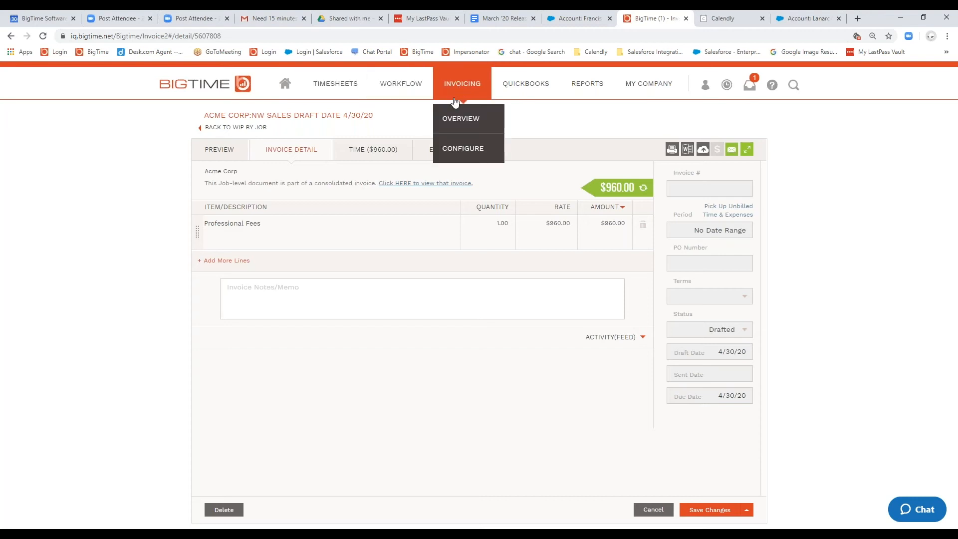
click(459, 123)
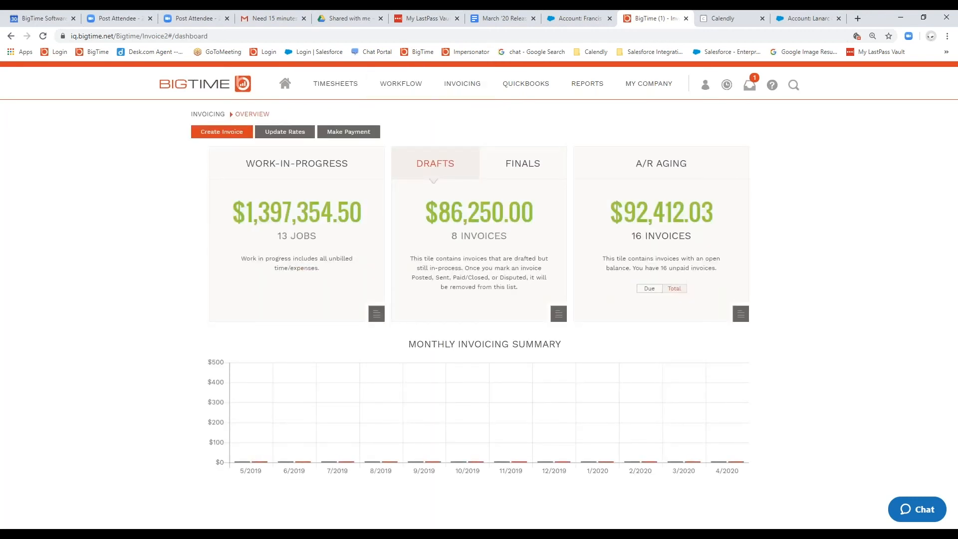
click(226, 137)
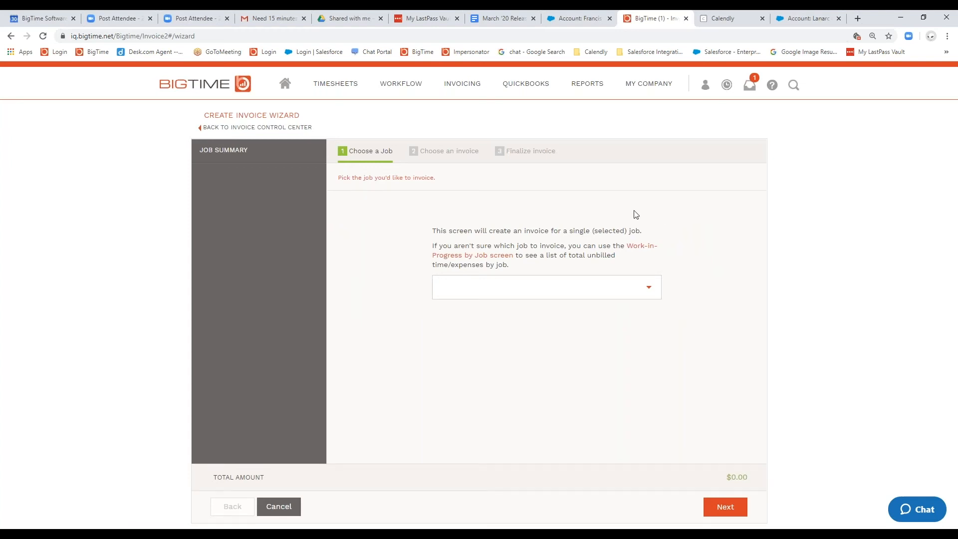
click(648, 284)
click(563, 327)
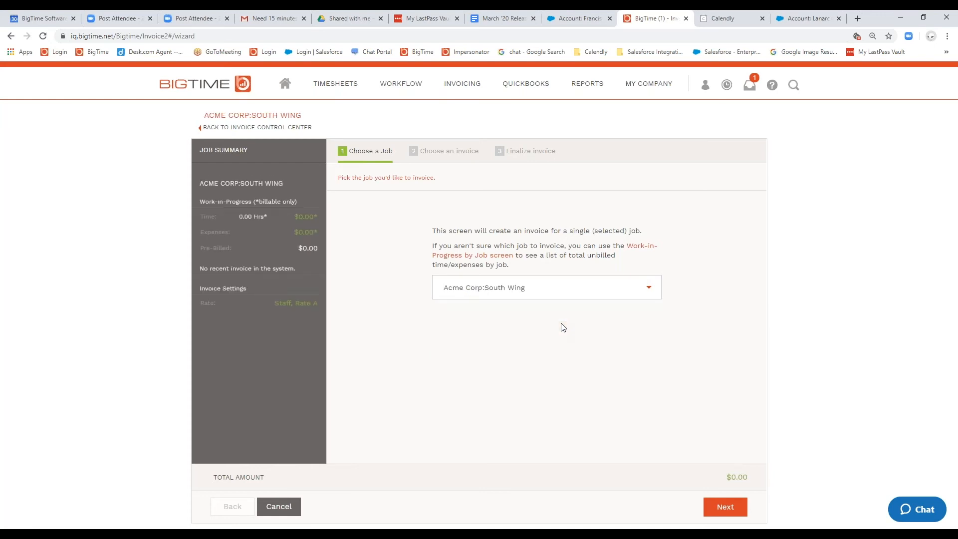
click(730, 510)
click(480, 234)
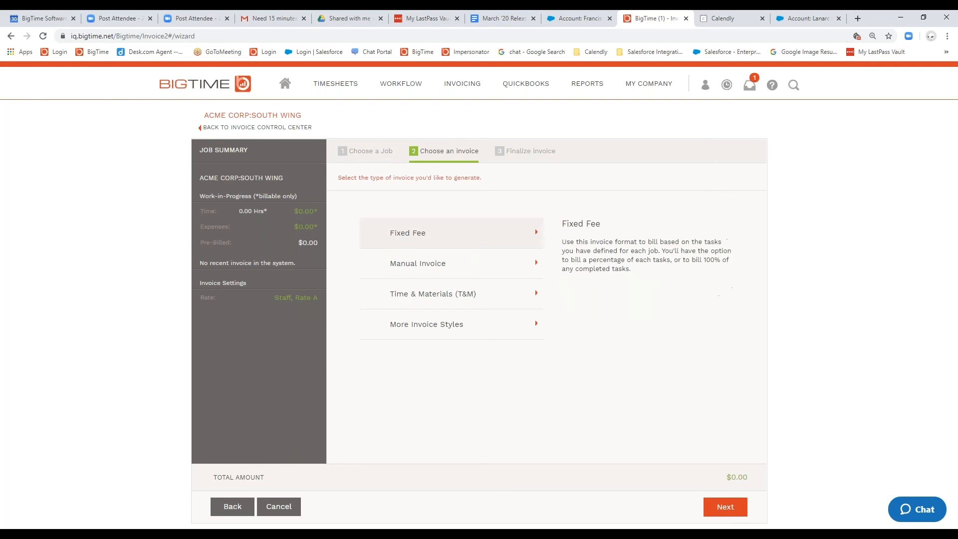
click(715, 507)
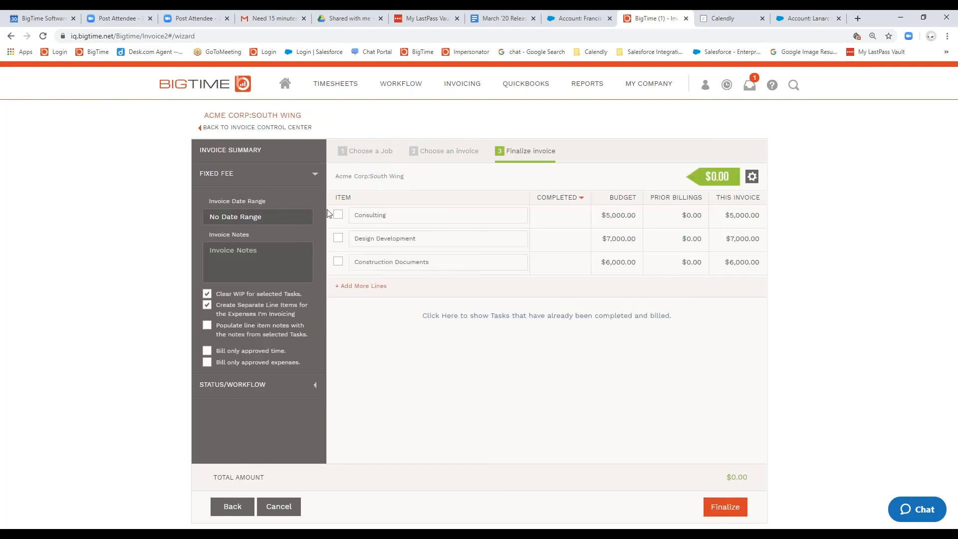
Step: Finalize the South Wing invoice with the Consulting, Design Development and Construction Documents tasks, and highlight its consolidated invoice note
click(338, 214)
click(338, 238)
click(338, 262)
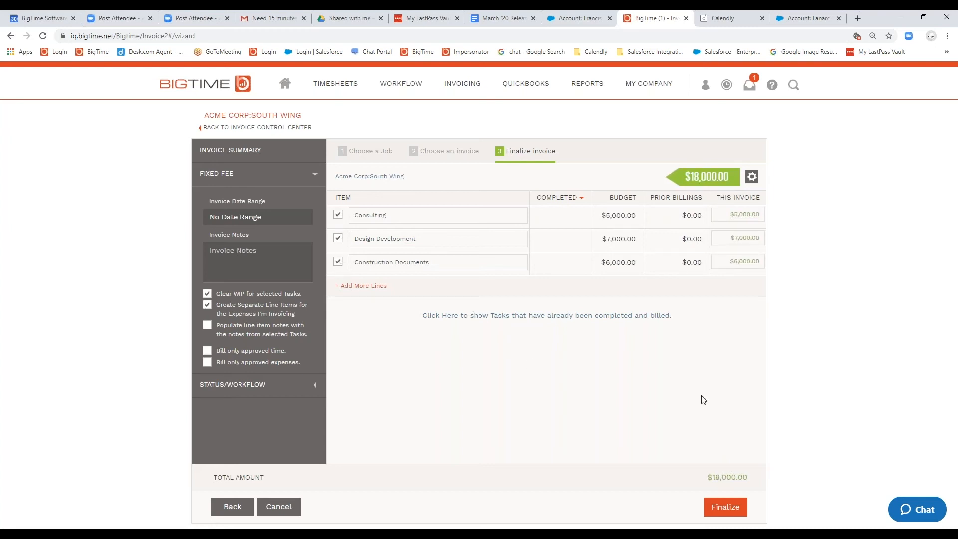
click(738, 508)
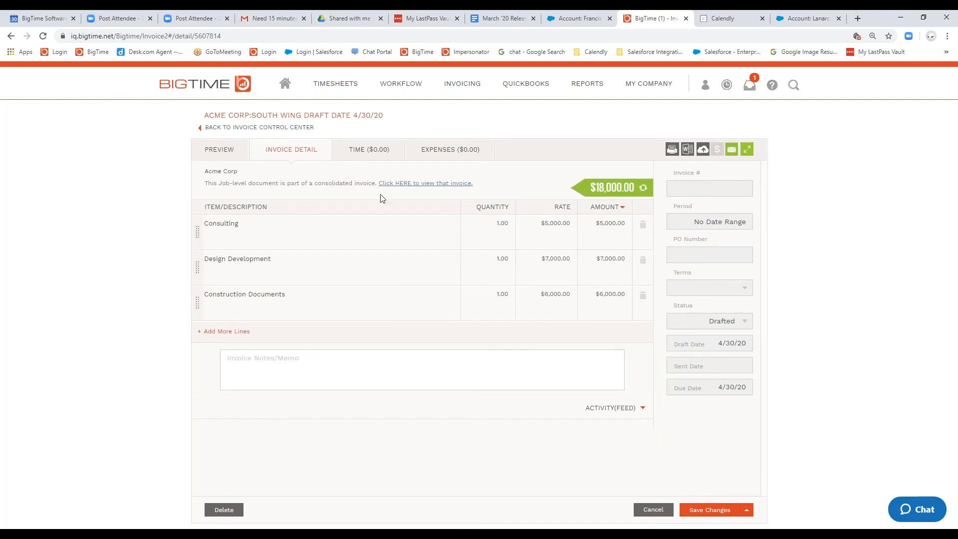
drag(209, 184, 307, 186)
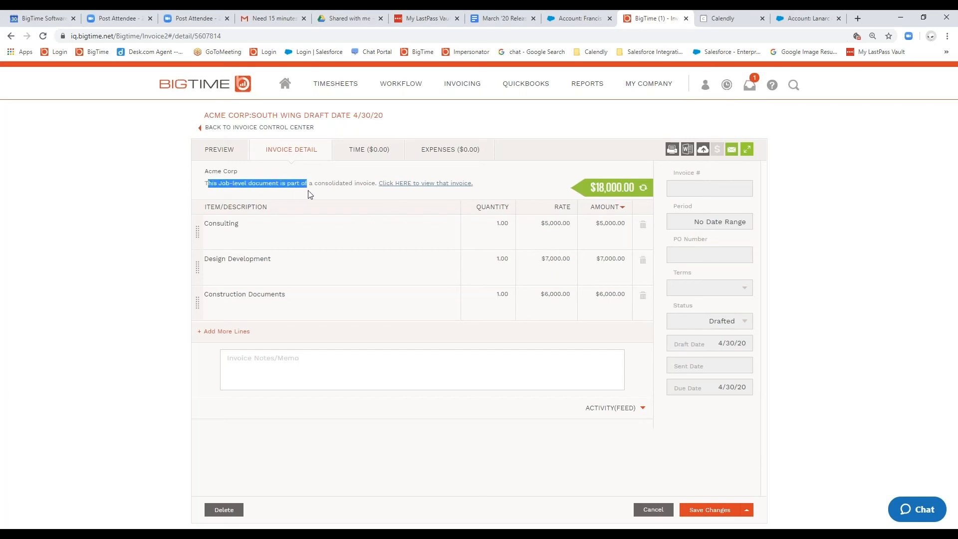
click(220, 194)
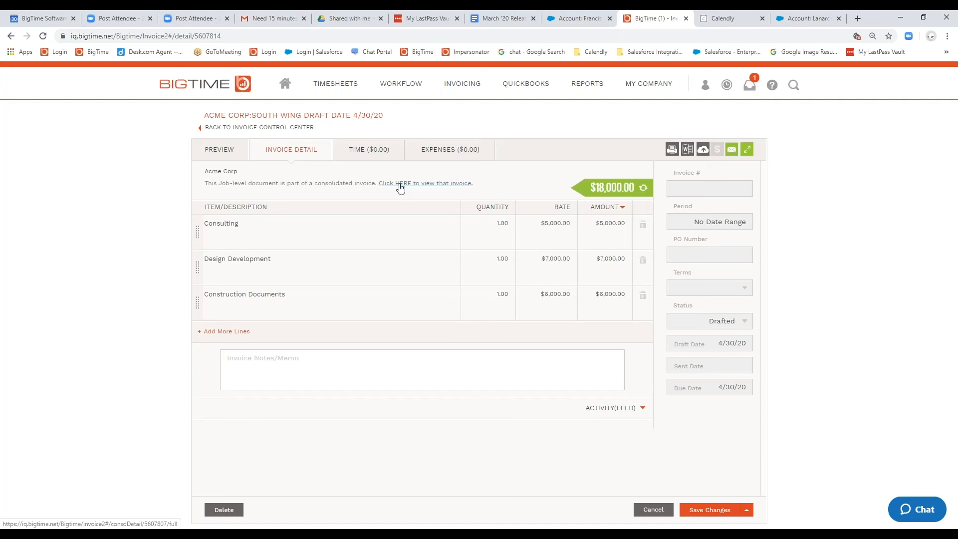
Step: Start another Fixed Fee invoice from the invoicing overview, for Acme Corp's Westmont Factory job
mouse_move(468, 95)
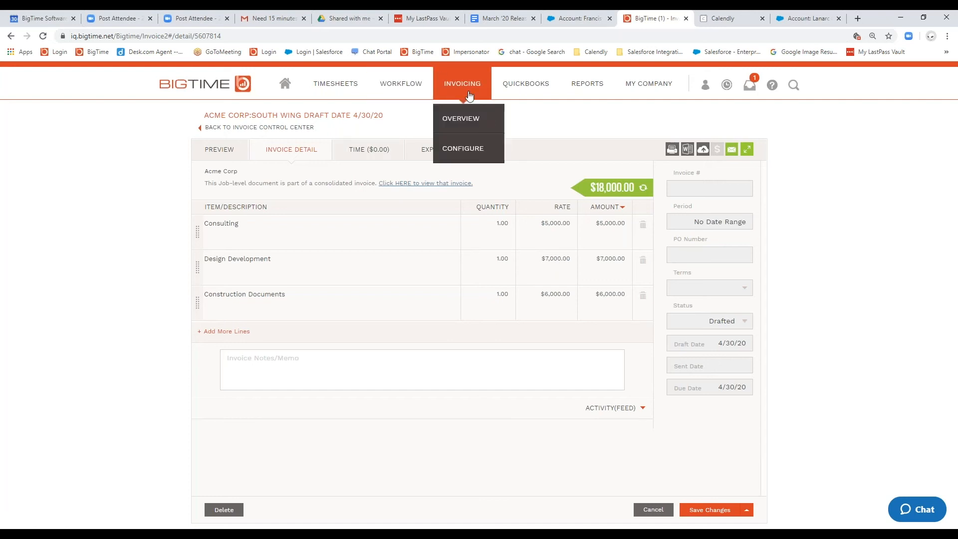
click(480, 126)
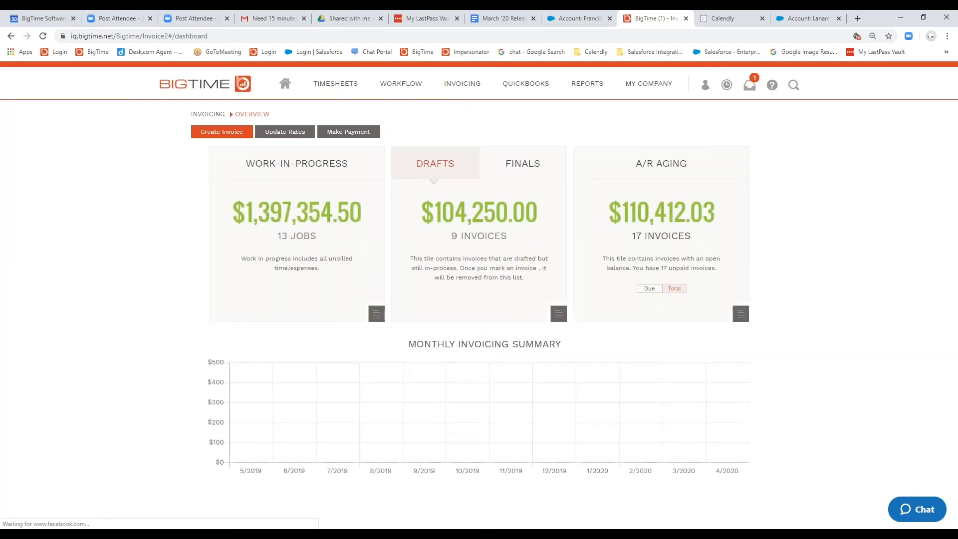
click(212, 132)
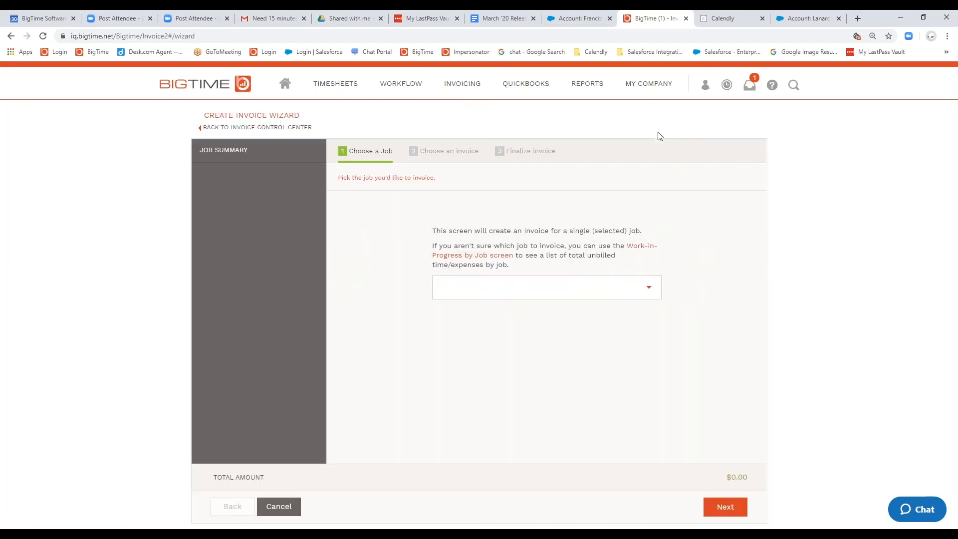
click(649, 289)
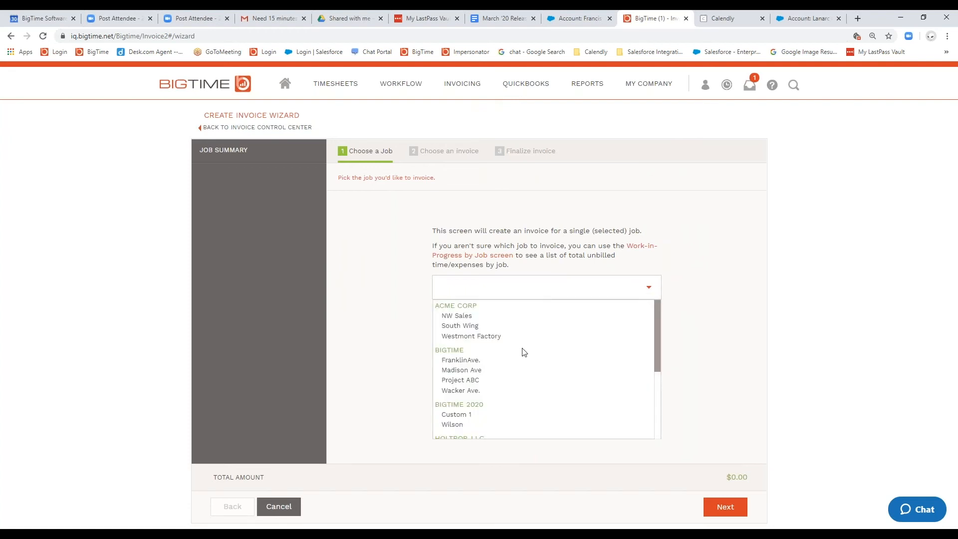
click(508, 342)
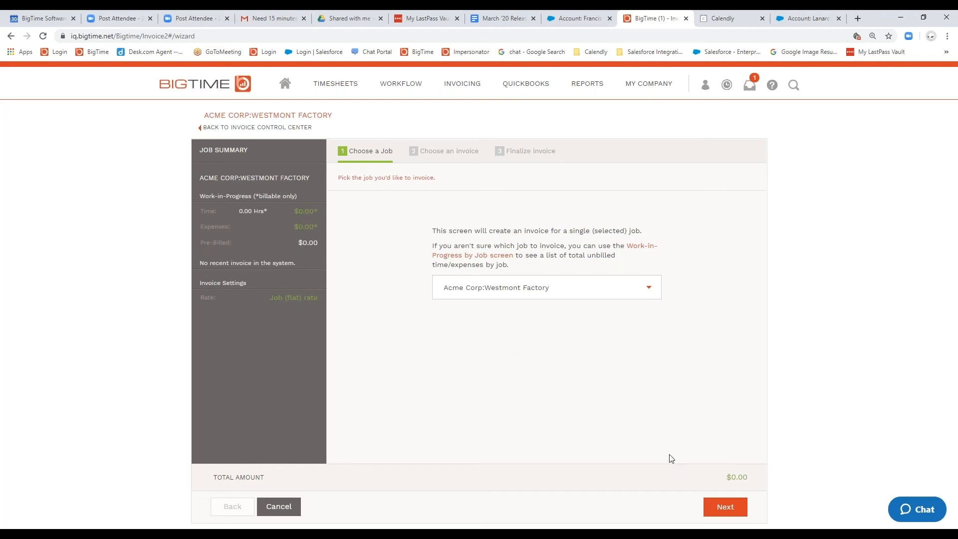
click(726, 507)
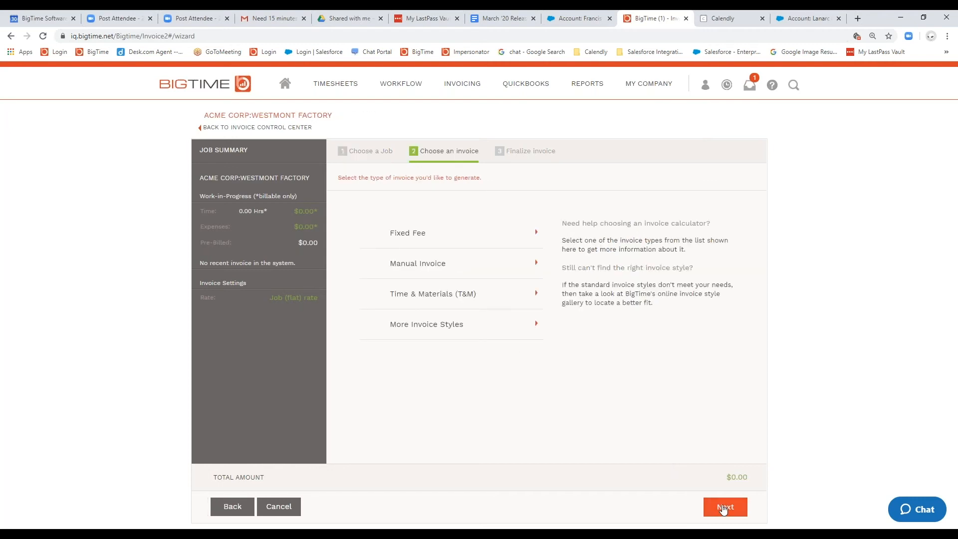
double_click(498, 251)
click(497, 247)
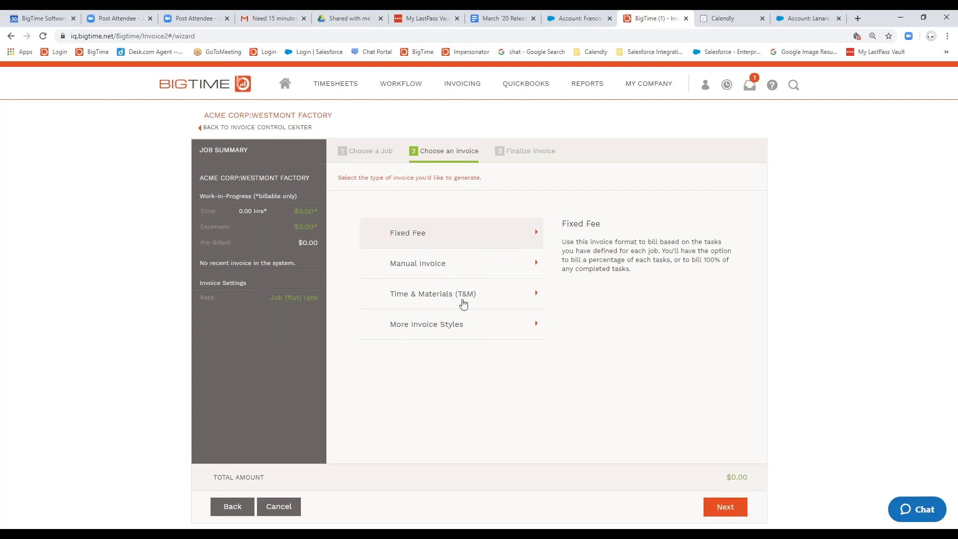
click(725, 506)
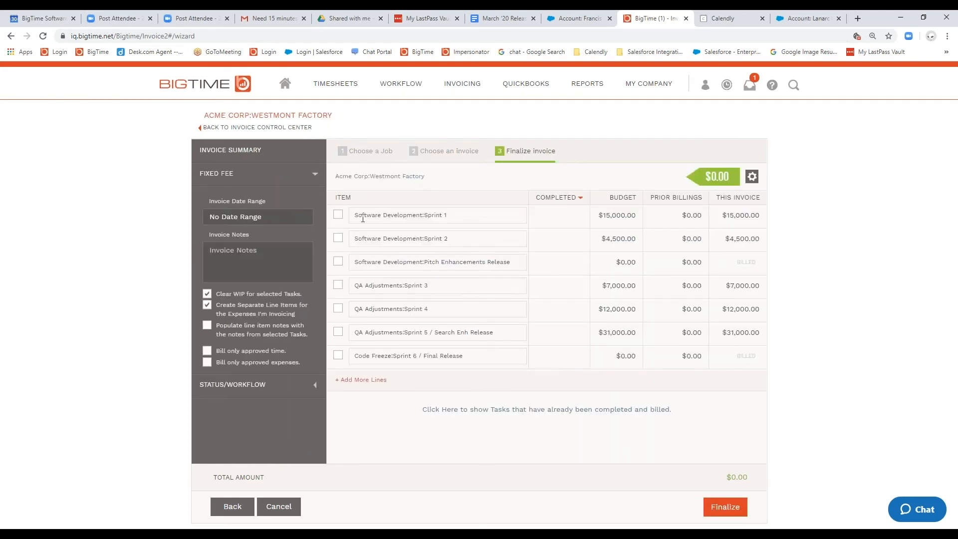
Step: Include Software Development Sprints 1 and 2 and QA Adjustments Sprints 3 and 4 in the Westmont Factory invoice and finalize it
click(338, 216)
click(337, 238)
click(337, 286)
click(338, 310)
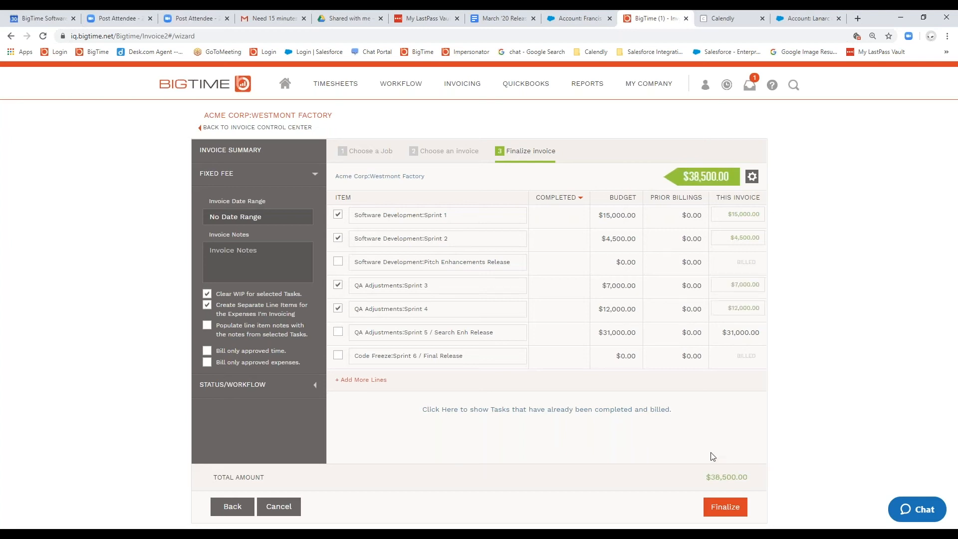
click(725, 507)
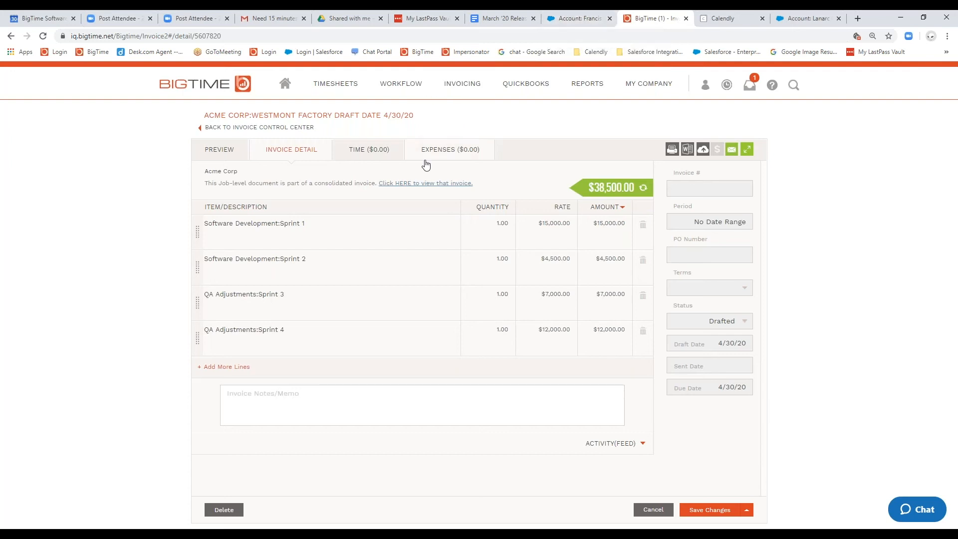
Step: View Acme Corp's consolidated invoice and open its Westmont Factory section for editing
click(394, 188)
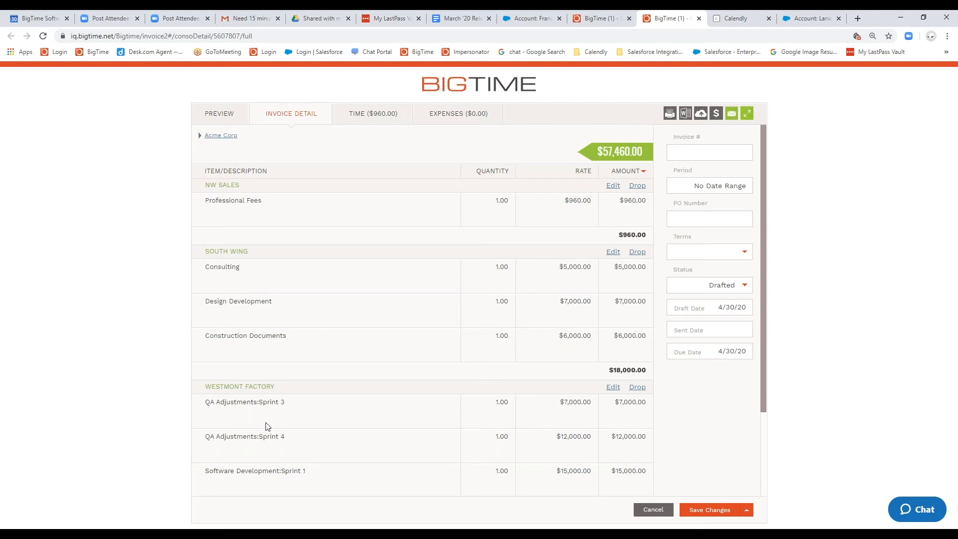
drag(305, 471, 203, 477)
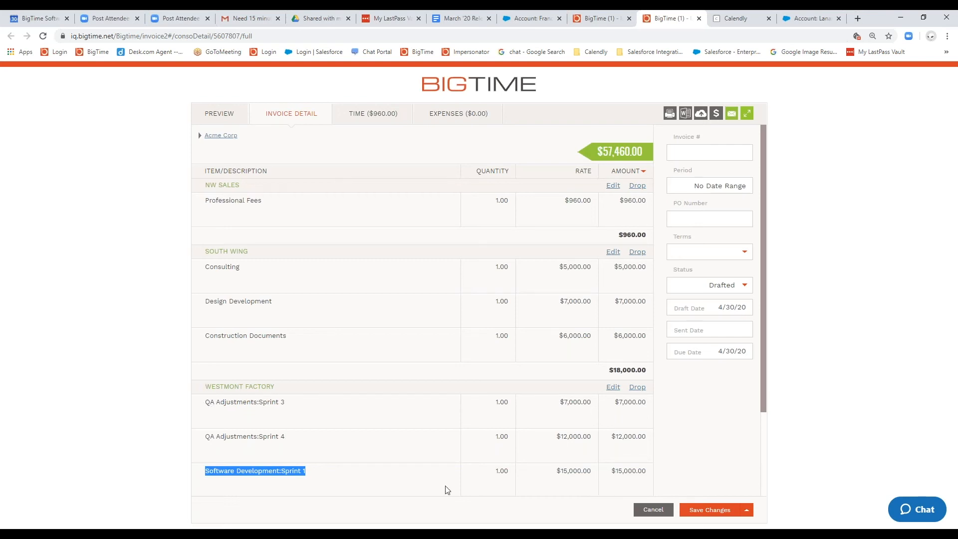
click(614, 389)
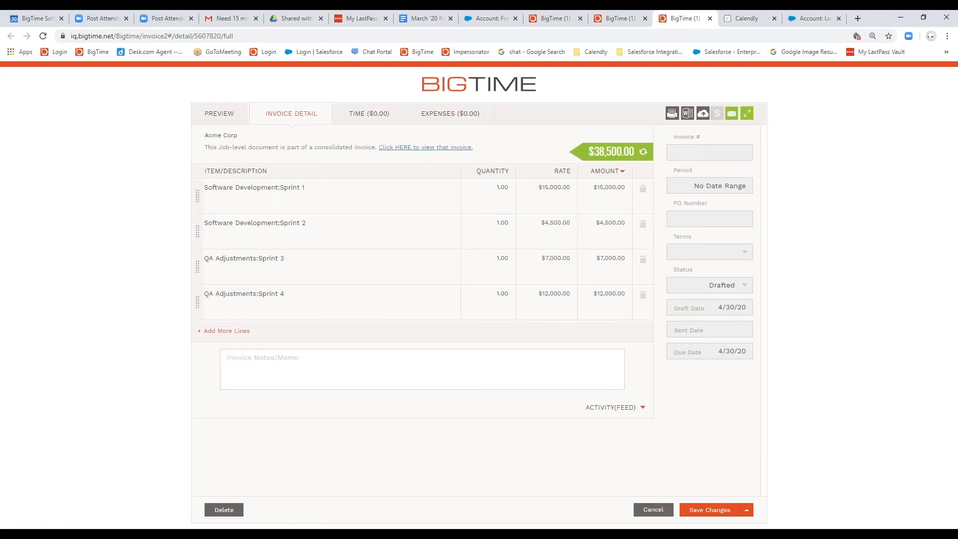
Step: Move Software Development:Sprint 1 below Sprint 2 with the note TEST, save, and check the Westmont Factory lines in the consolidated invoice
drag(197, 302, 213, 313)
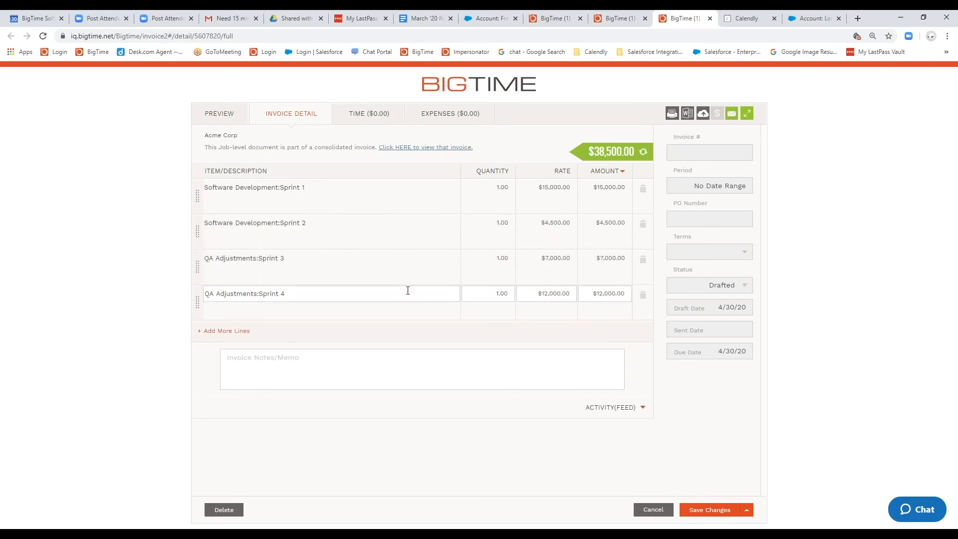
drag(198, 197, 229, 248)
text(TEST)
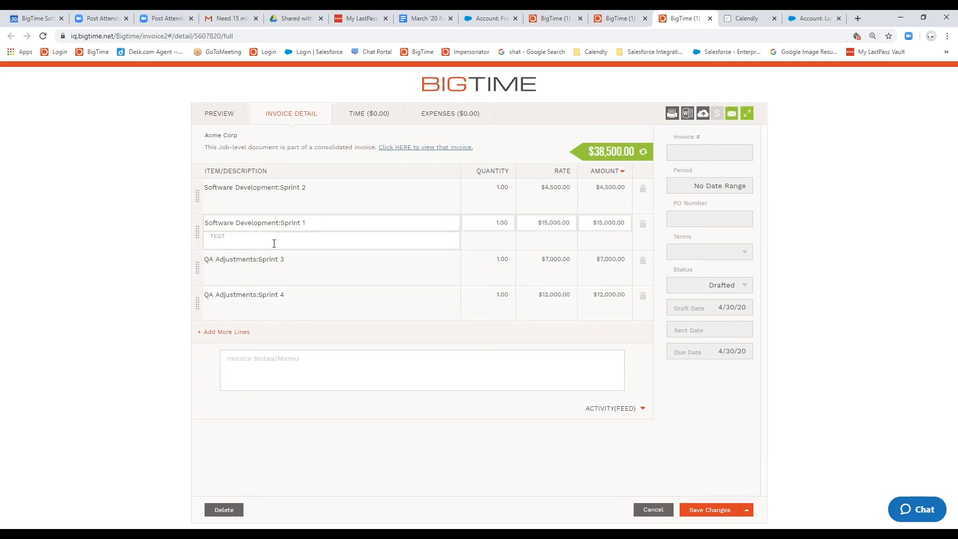
click(726, 509)
click(426, 147)
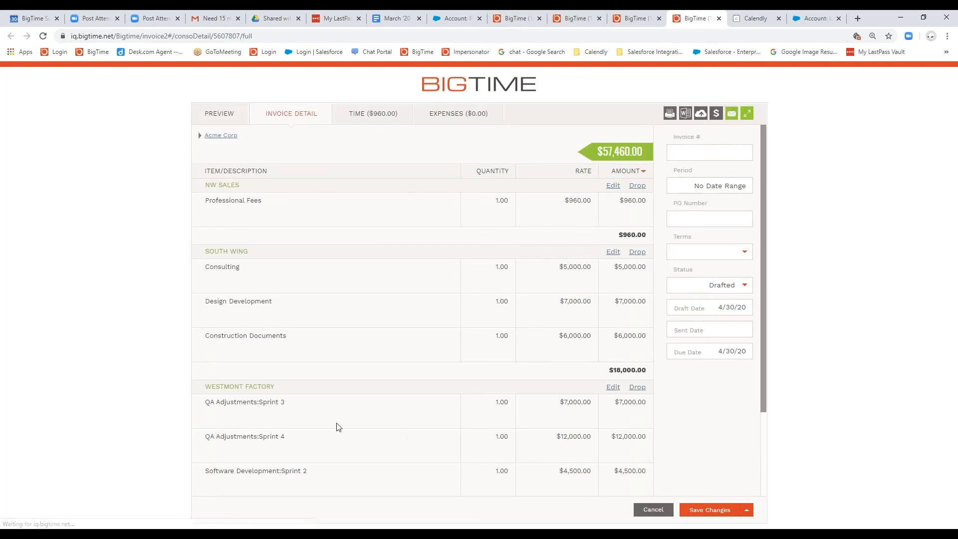
scroll(449, 443, down, 2)
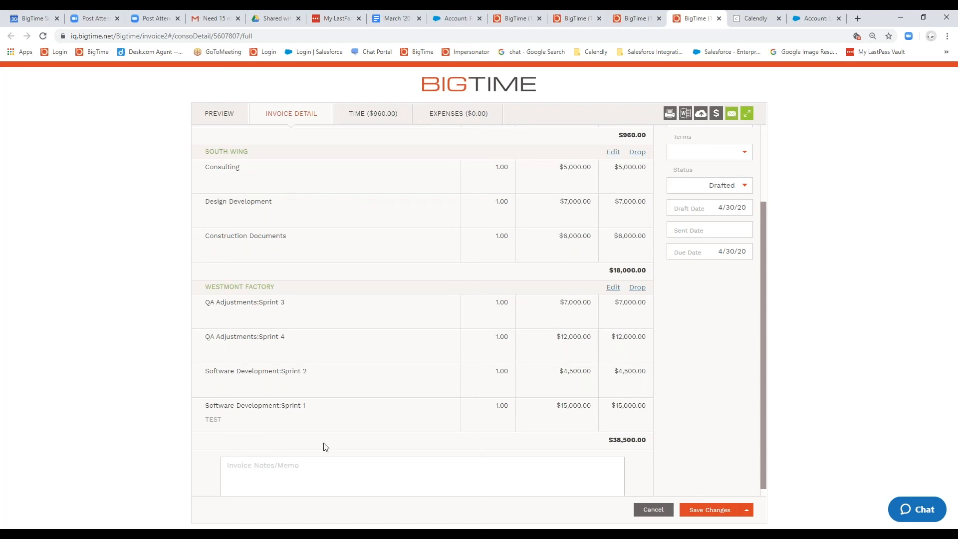
Step: Drop the Westmont Factory section from Acme Corp's consolidated invoice and confirm the removal
scroll(348, 421, up, 3)
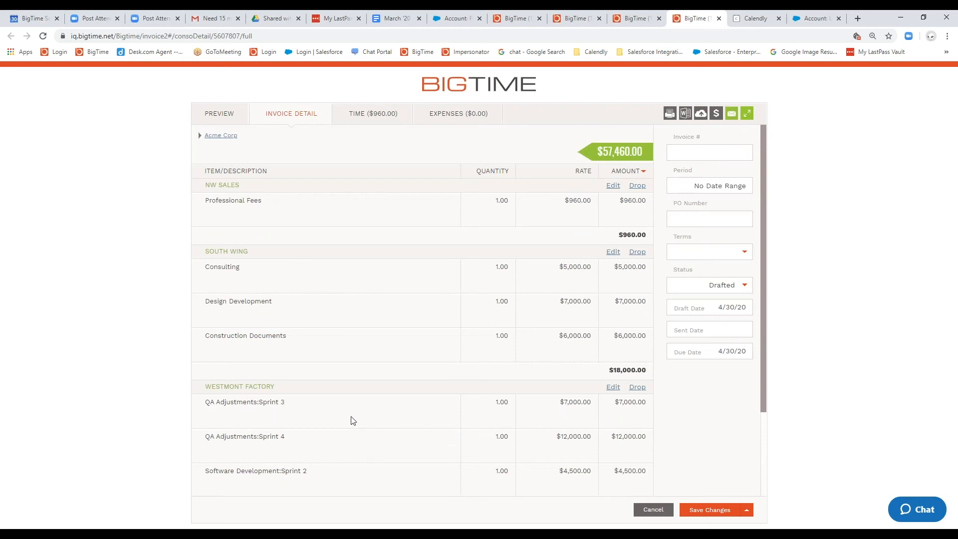
scroll(488, 398, down, 1)
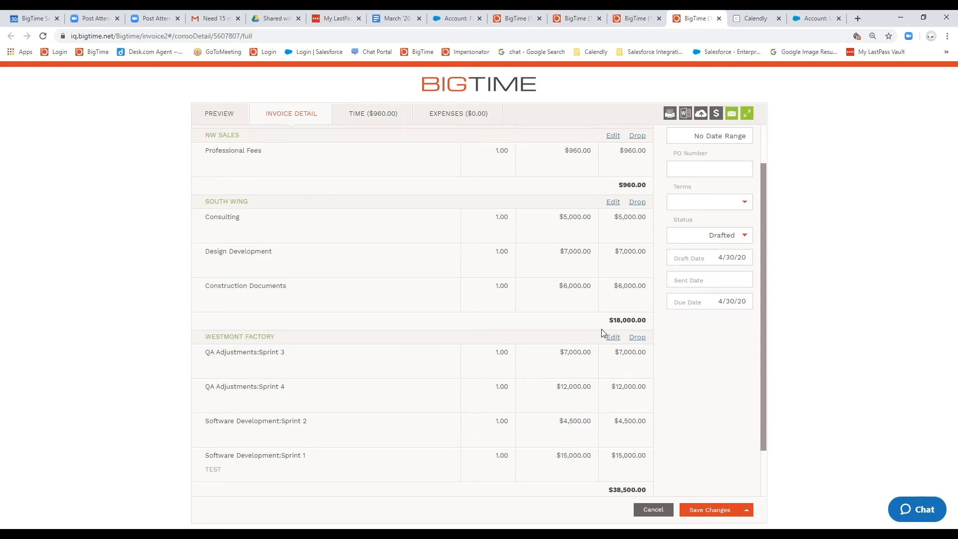
click(639, 341)
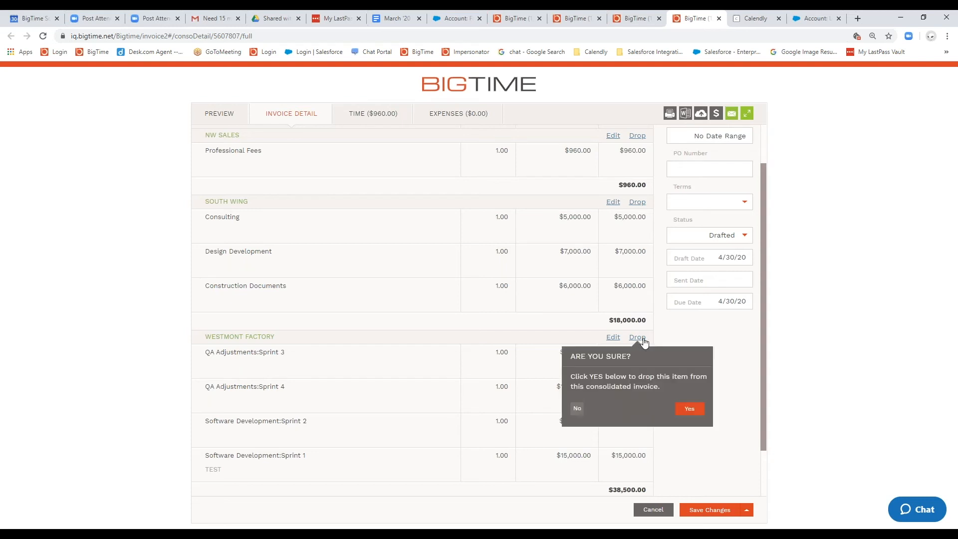
click(688, 411)
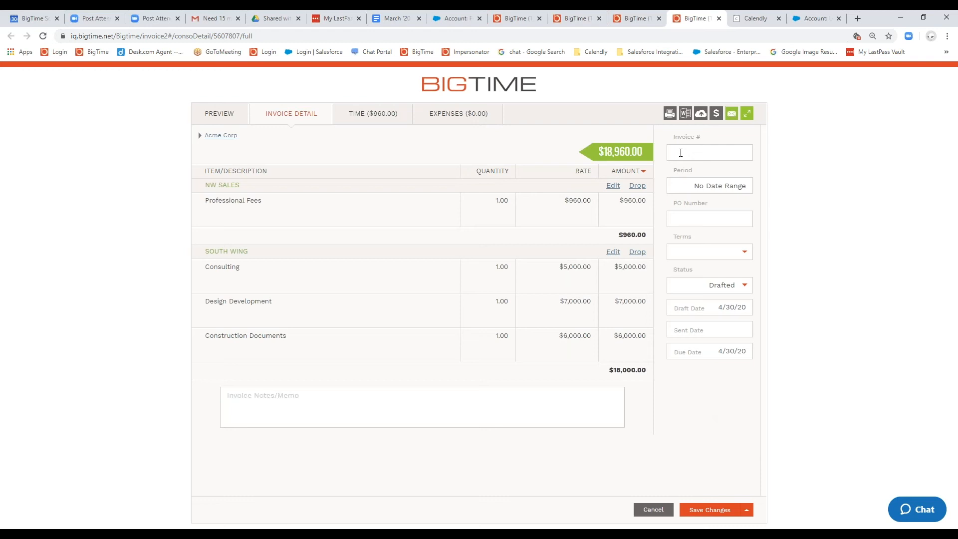
Step: Try the second contact's address on the consolidated Acme Corp invoice, and settle on the third listed contact's address
drag(698, 142, 659, 145)
drag(718, 205, 678, 209)
click(201, 137)
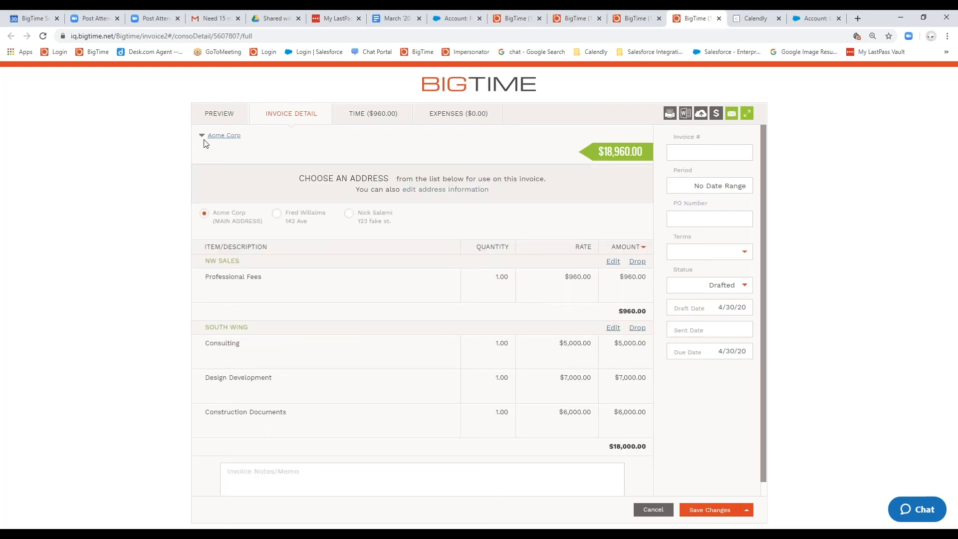
drag(308, 220, 290, 211)
click(395, 238)
click(278, 216)
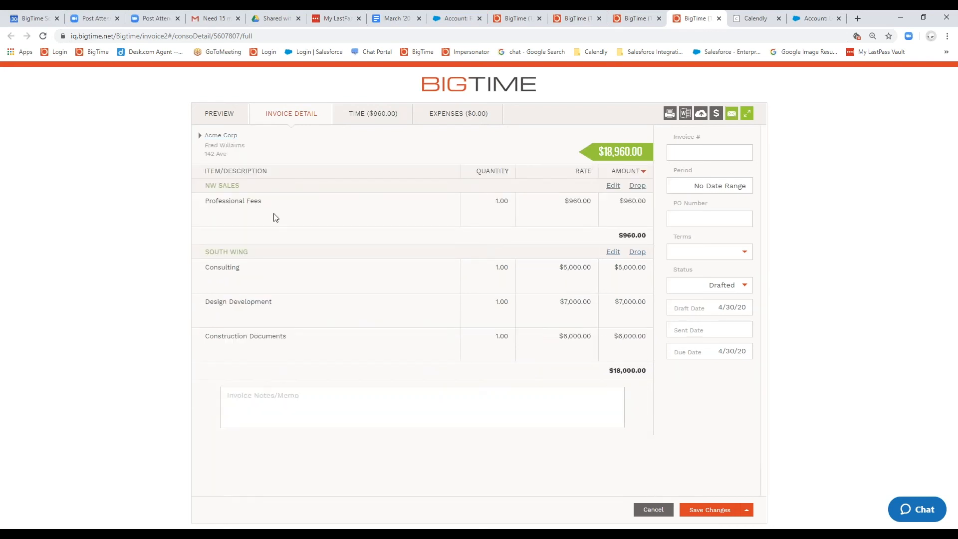
click(202, 136)
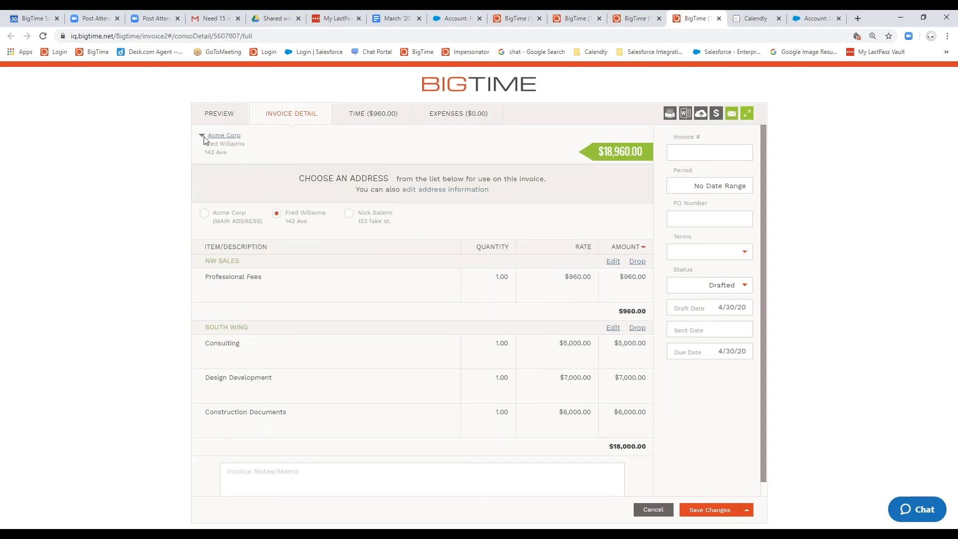
click(350, 215)
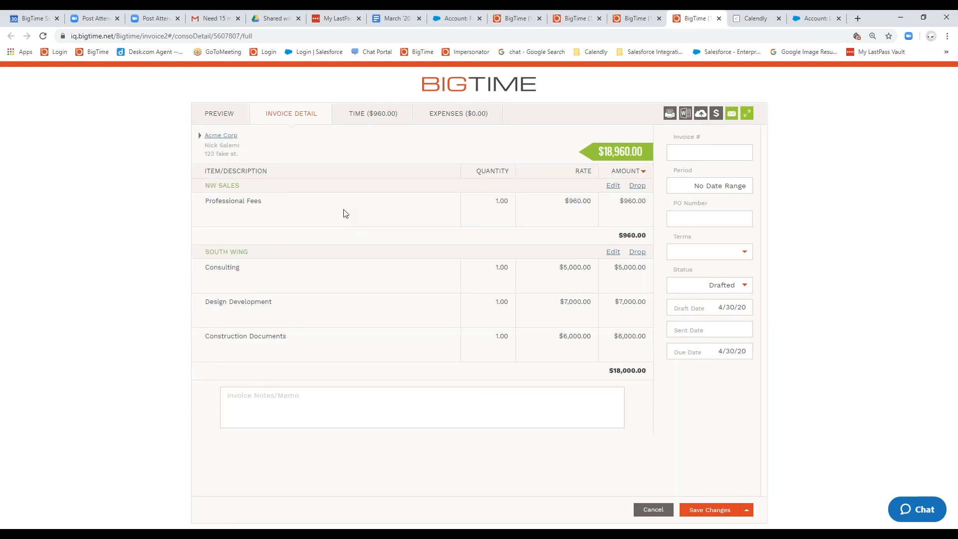
click(201, 135)
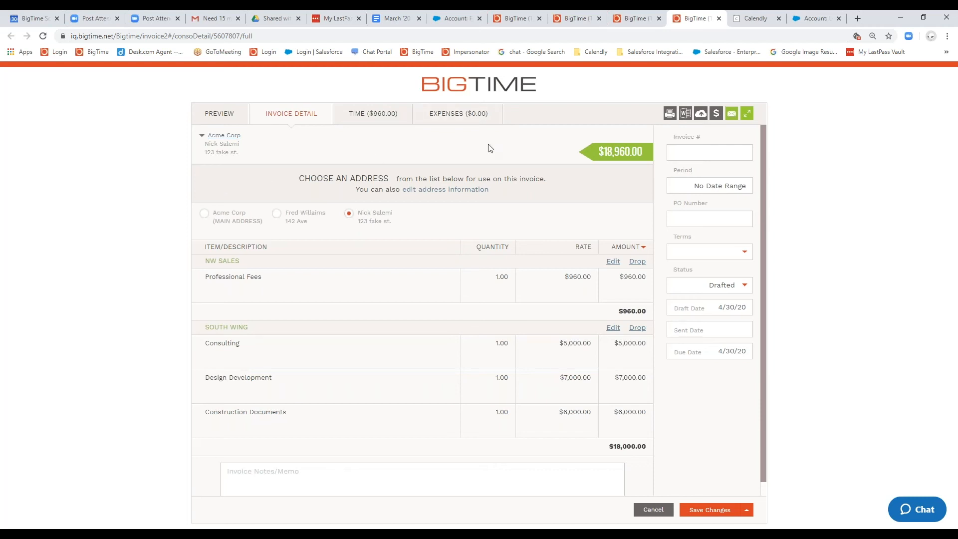
Step: Give the consolidated Acme Corp invoice the number 123 so it can be emailed, and save the changes
click(732, 115)
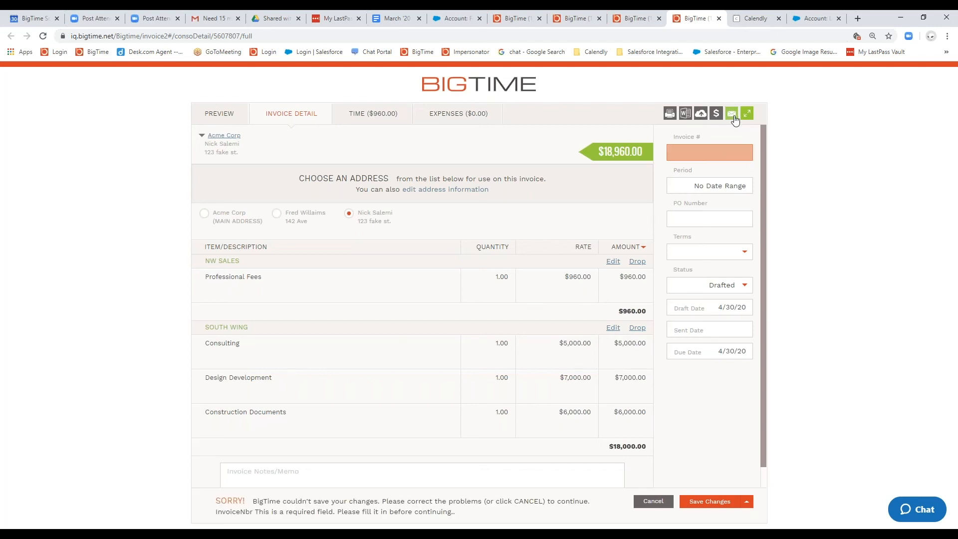
text(123)
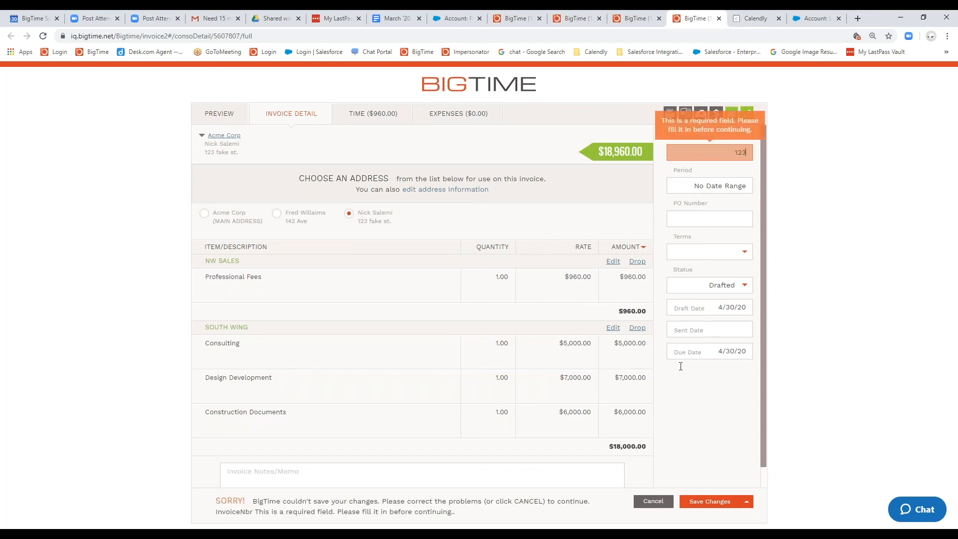
click(709, 501)
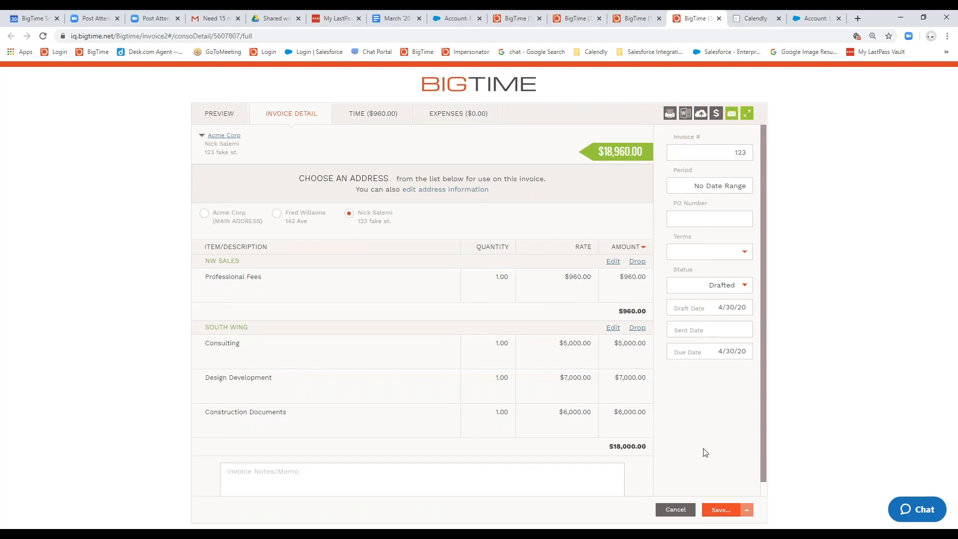
Step: Examine the recipient and copy options for emailing the consolidated Acme Corp invoice, closing the email form without sending
click(733, 113)
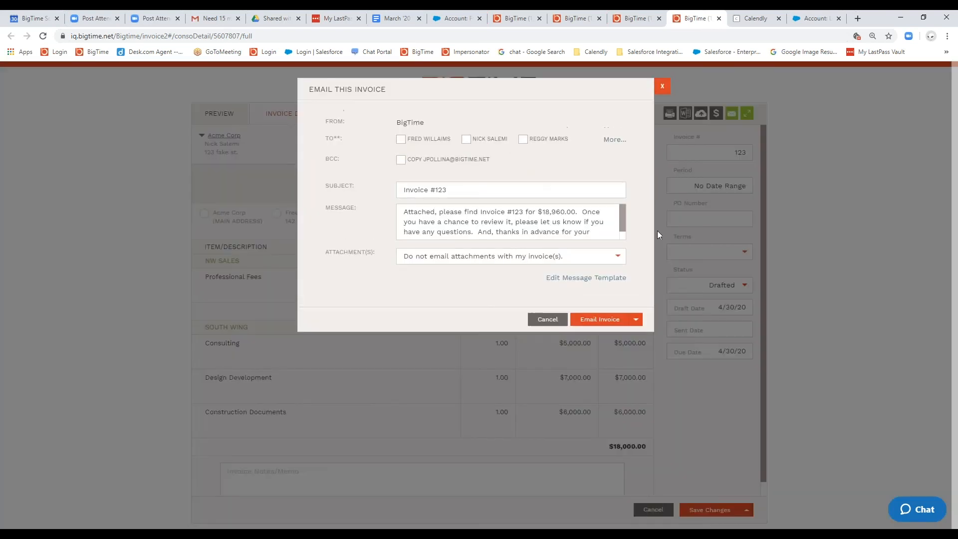
click(402, 140)
click(465, 140)
click(523, 140)
drag(568, 140, 520, 149)
click(501, 162)
click(663, 89)
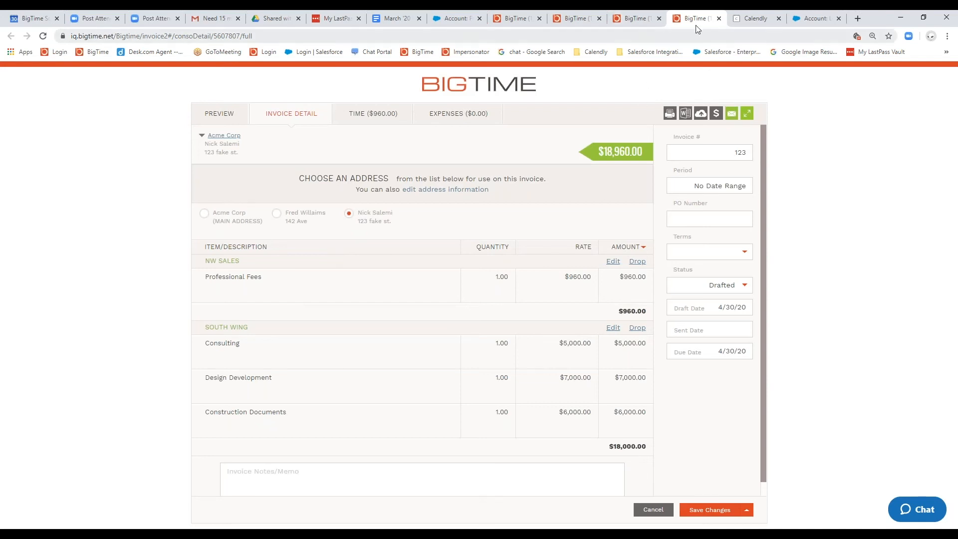
Step: Close the consolidated invoice and review the Consolidate Invoices setting in the contact info of Acme Corp's NW Sales job
click(717, 18)
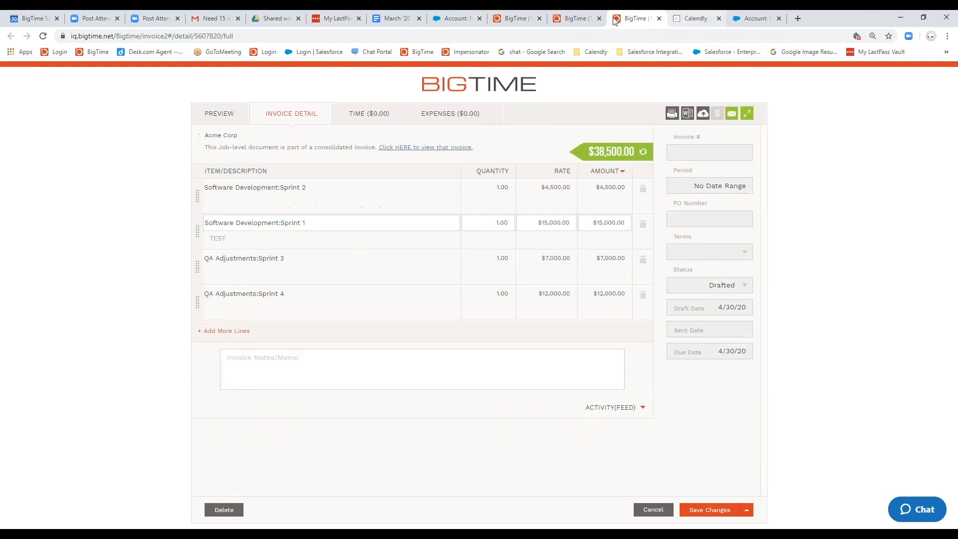
click(524, 20)
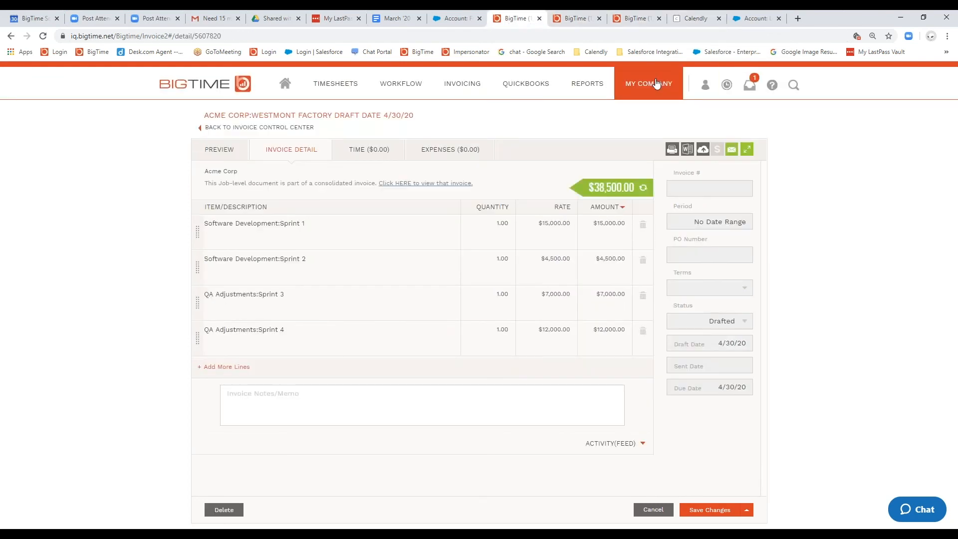
mouse_move(649, 84)
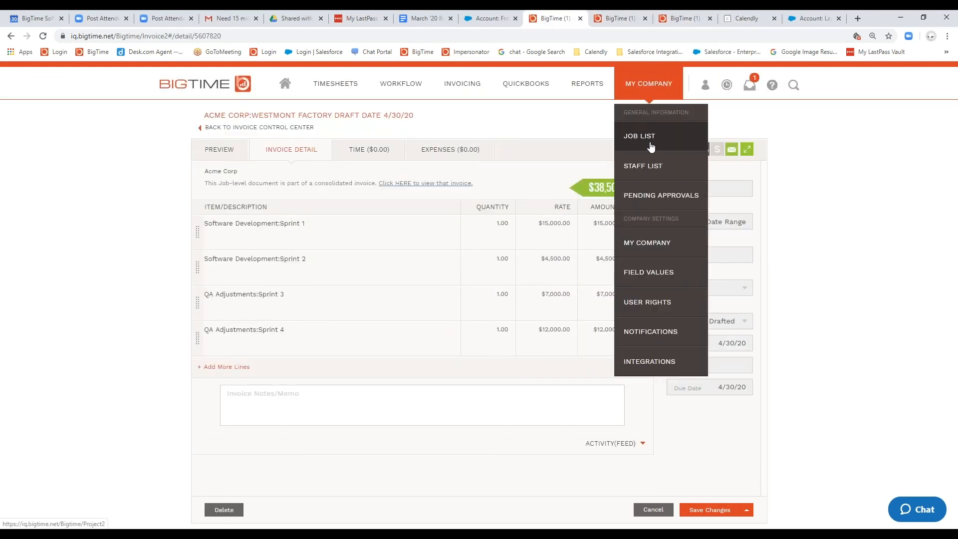
click(651, 144)
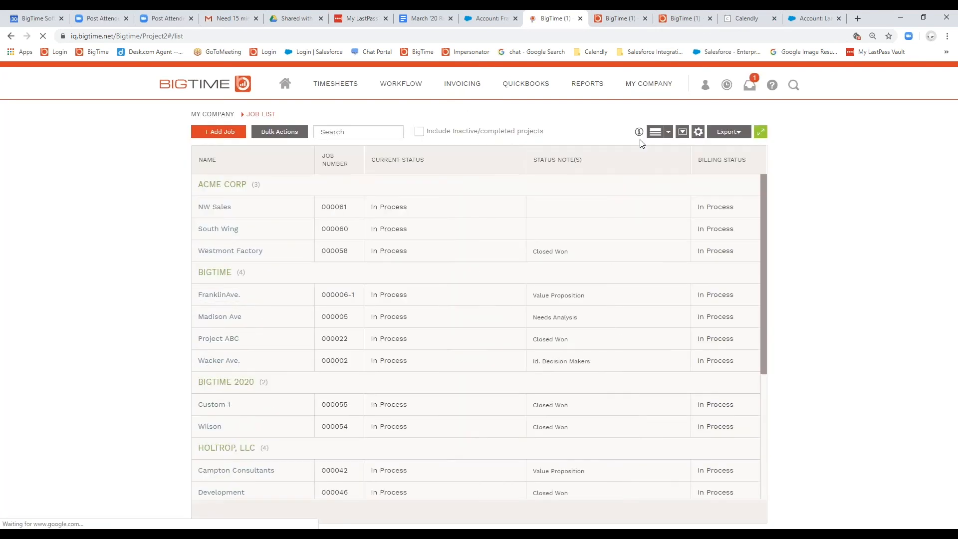
click(214, 207)
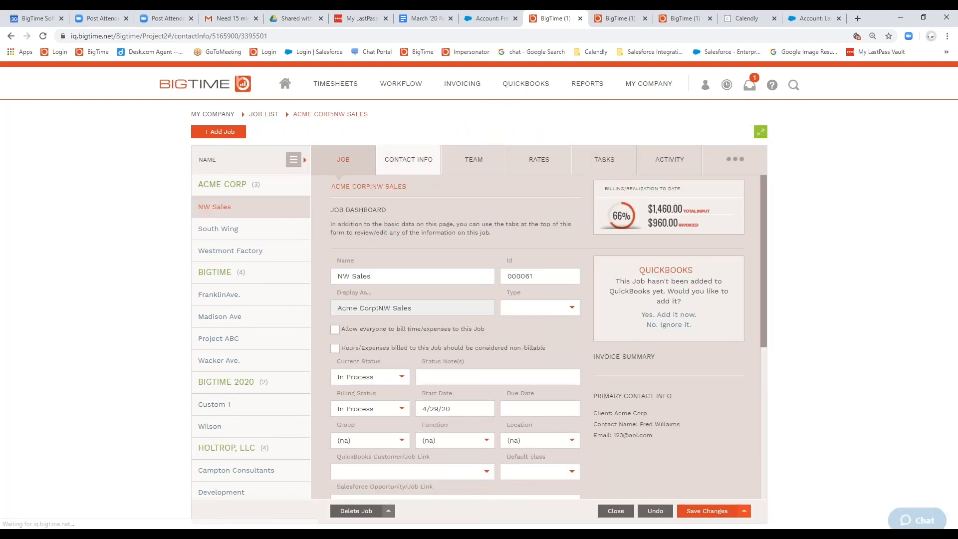
scroll(478, 205, down, 5)
drag(456, 440, 345, 421)
click(451, 464)
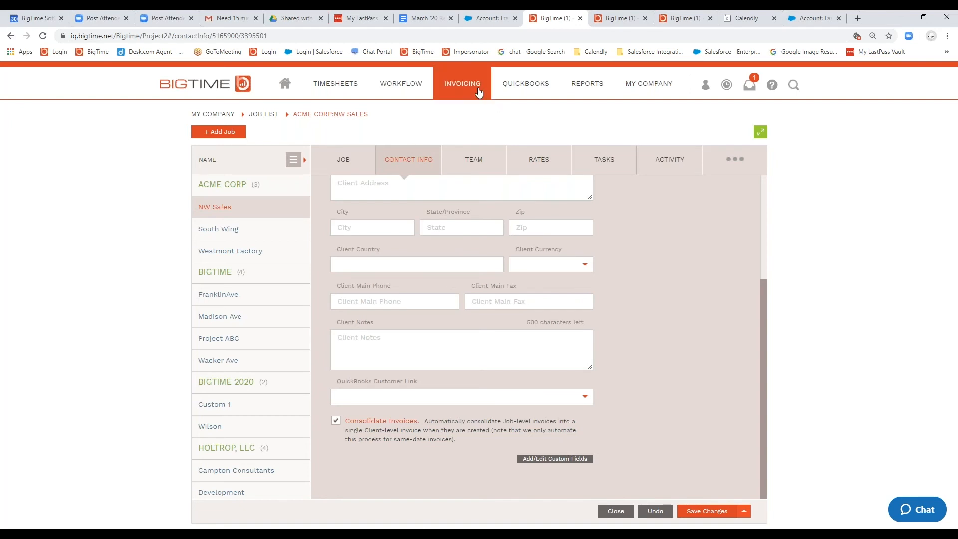
Step: Open the draft invoices list, check its field selection without changes, and review how Acme Corp's consolidated invoice is listed
mouse_move(473, 98)
click(474, 122)
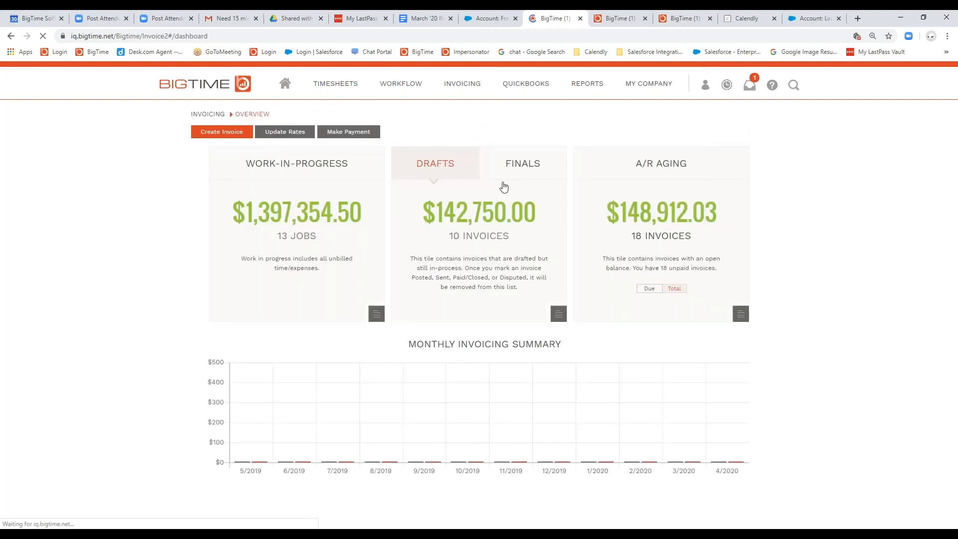
click(469, 205)
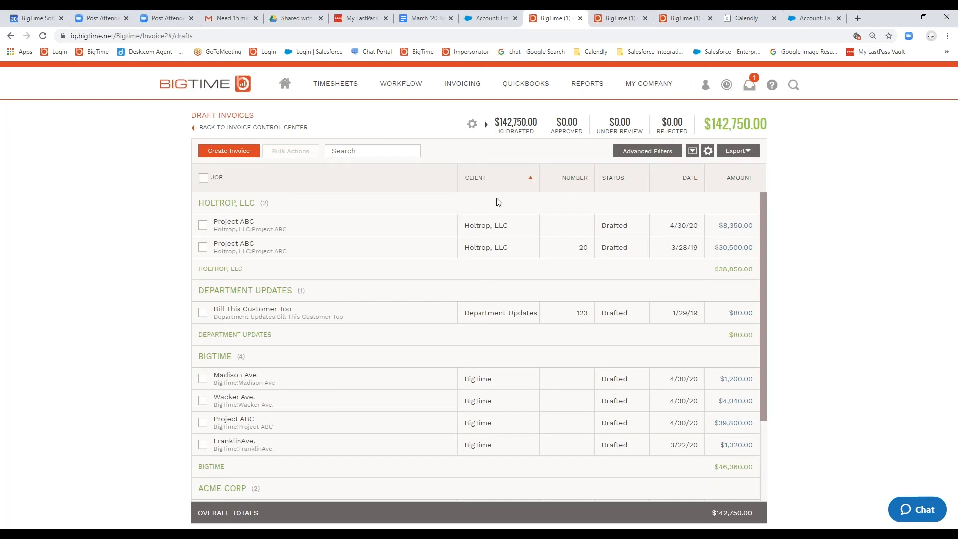
click(708, 152)
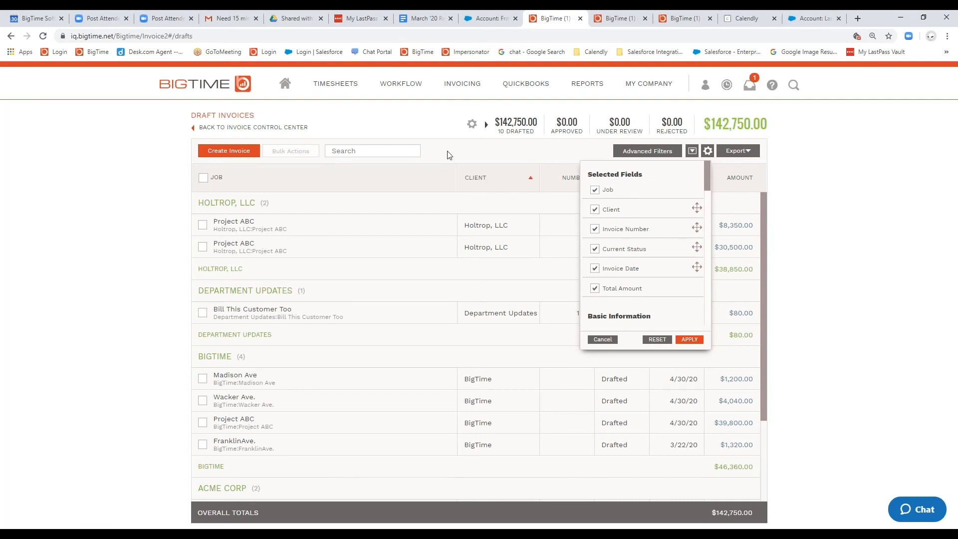
click(603, 340)
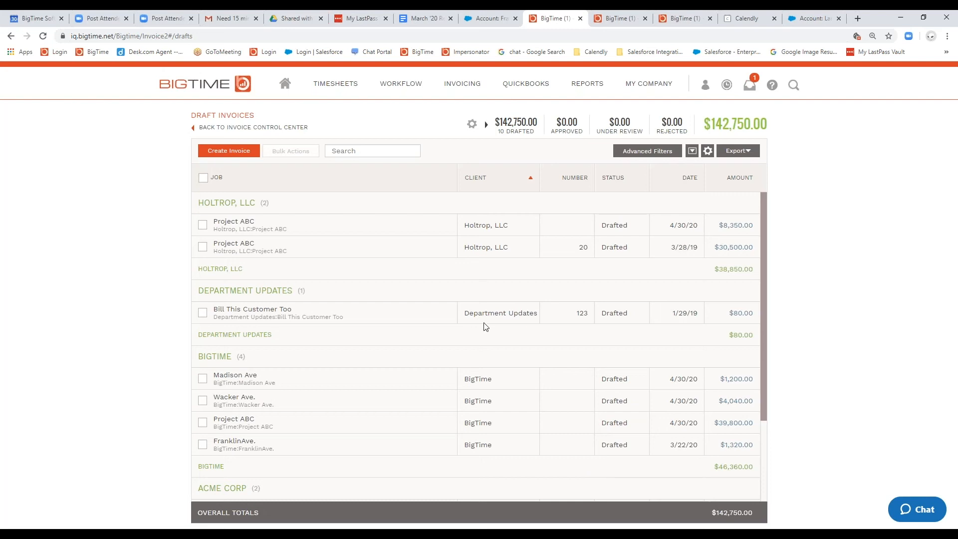
scroll(486, 327, down, 3)
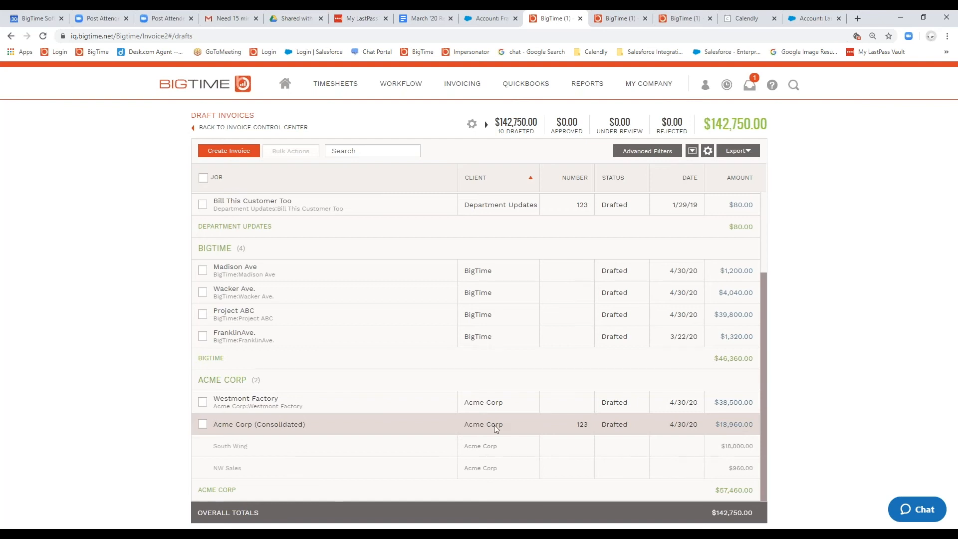
Step: Consolidate the BigTime client's Madison Ave, Wacker Ave. and Project ABC draft invoices into one client invoice
scroll(495, 427, up, 1)
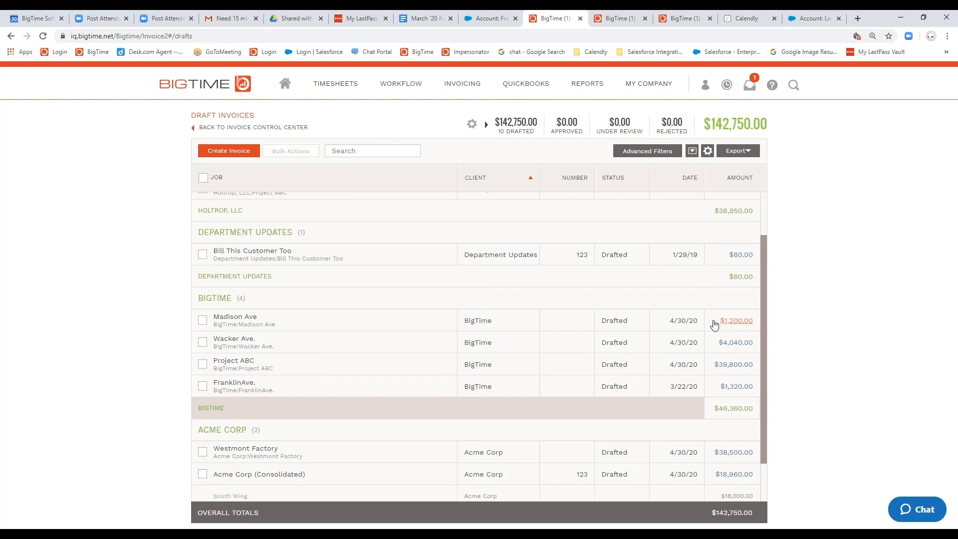
click(203, 364)
click(202, 342)
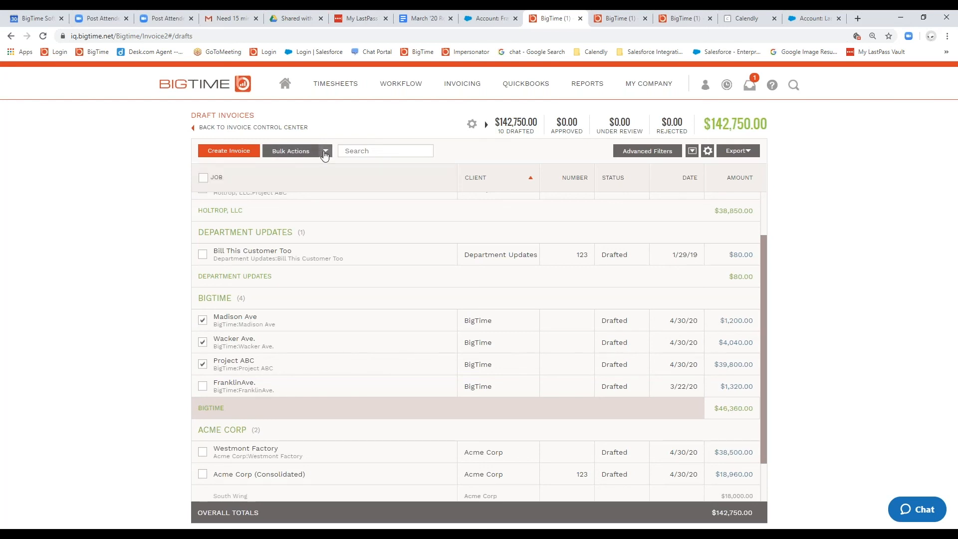
click(327, 154)
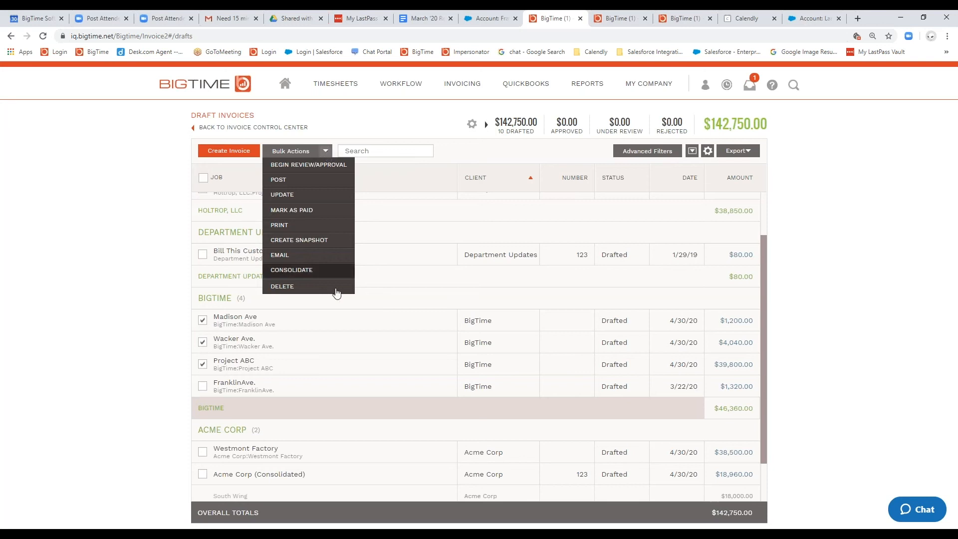
click(325, 272)
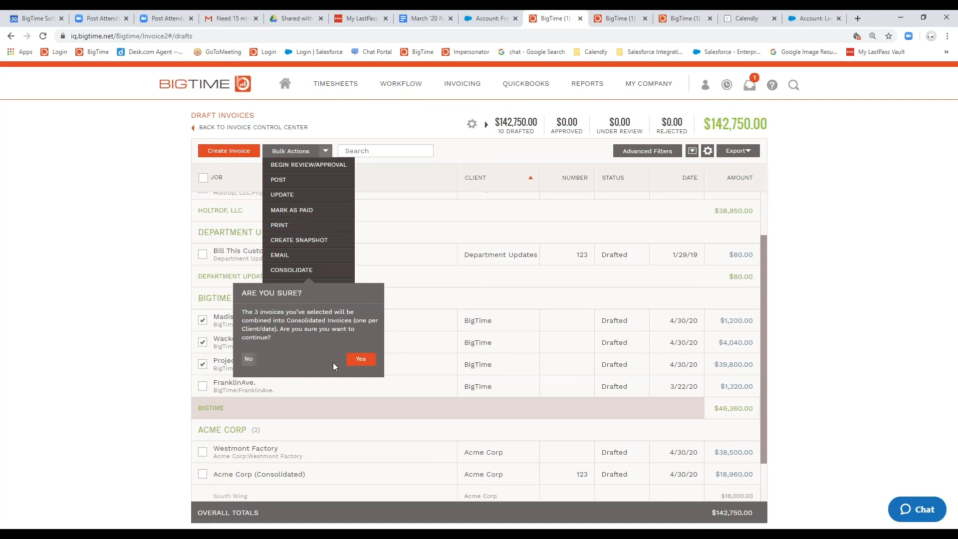
click(353, 360)
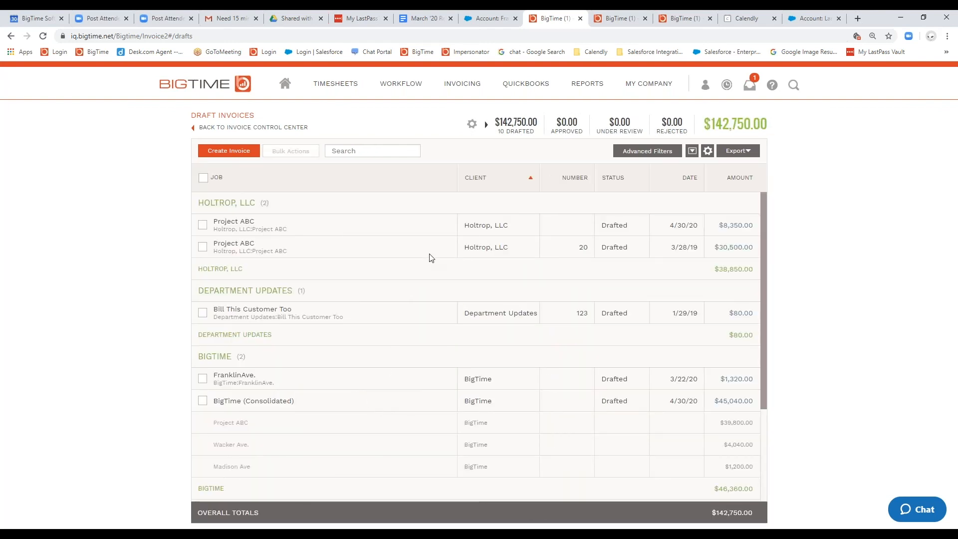
Step: Merge the FranklinAve. draft invoice into the BigTime (Consolidated) invoice with the bulk Consolidate action
scroll(422, 257, down, 1)
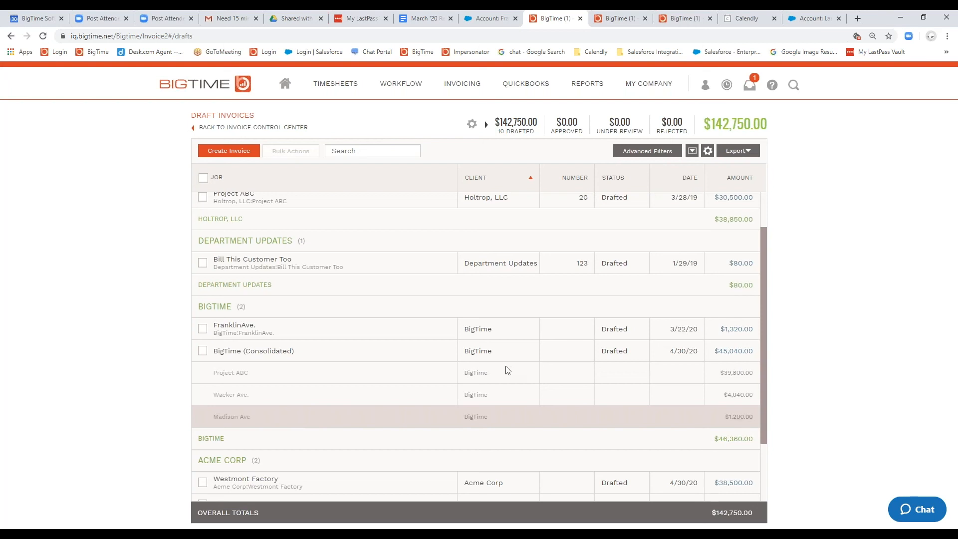
scroll(506, 369, down, 3)
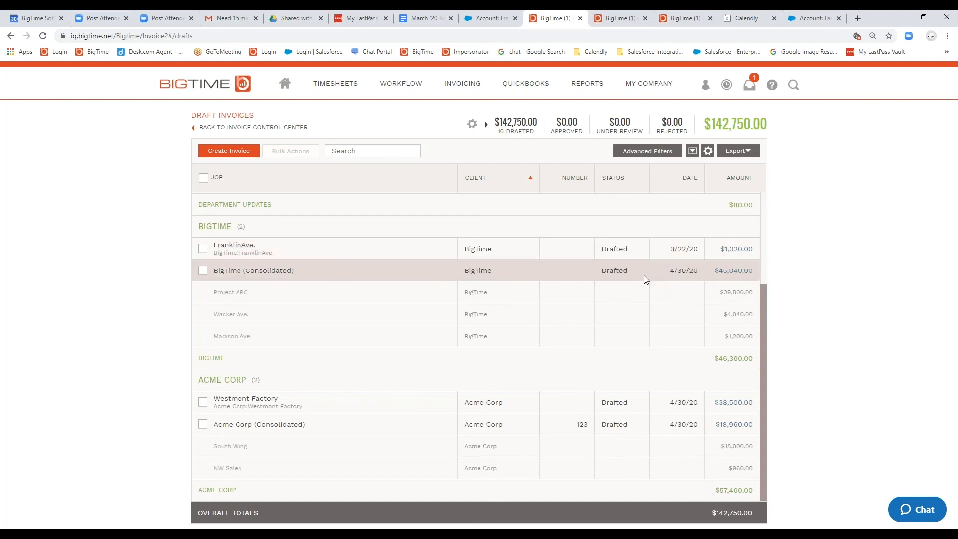
click(204, 250)
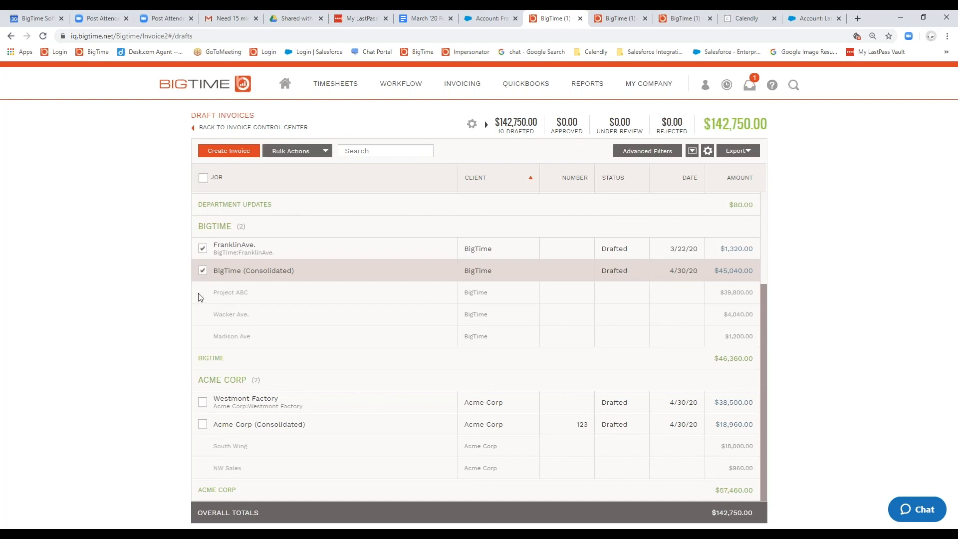
click(325, 151)
click(295, 270)
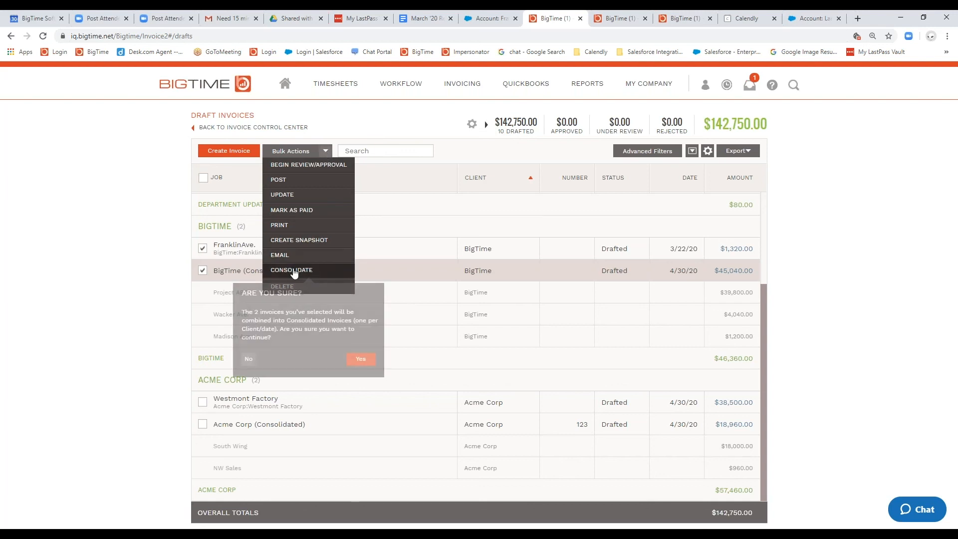
click(363, 361)
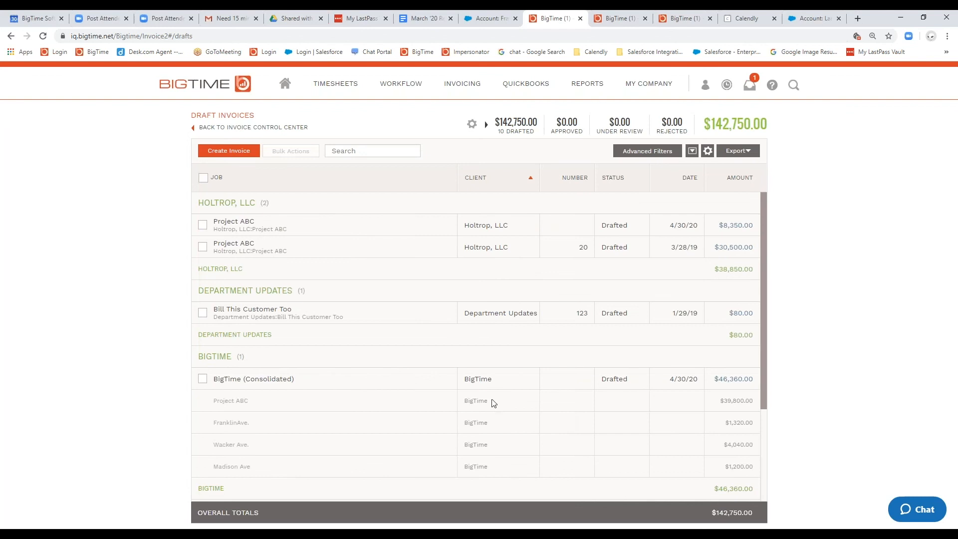
Step: Set the draft date of Acme Corp's Westmont Factory draft invoice to 1/7/20 and save the invoice
scroll(394, 375, down, 2)
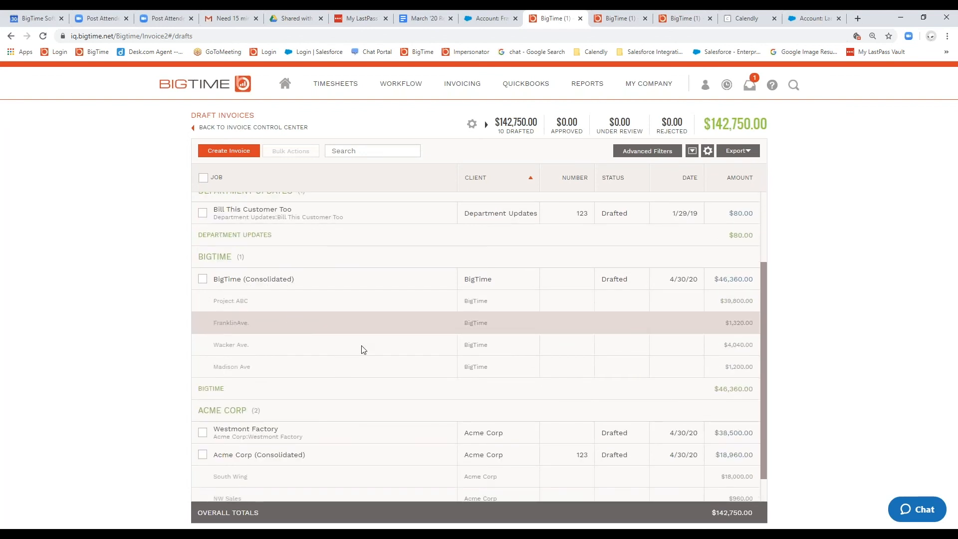
scroll(362, 349, down, 1)
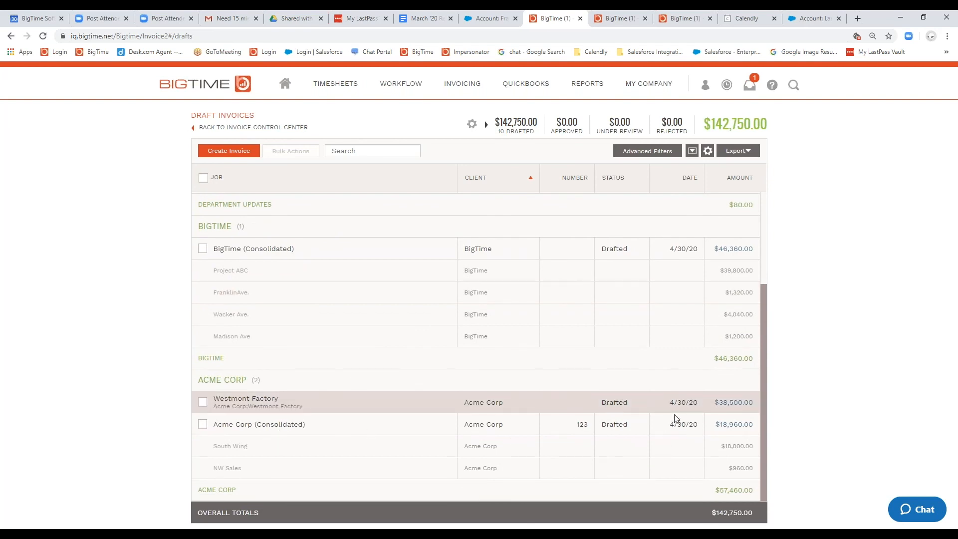
click(733, 402)
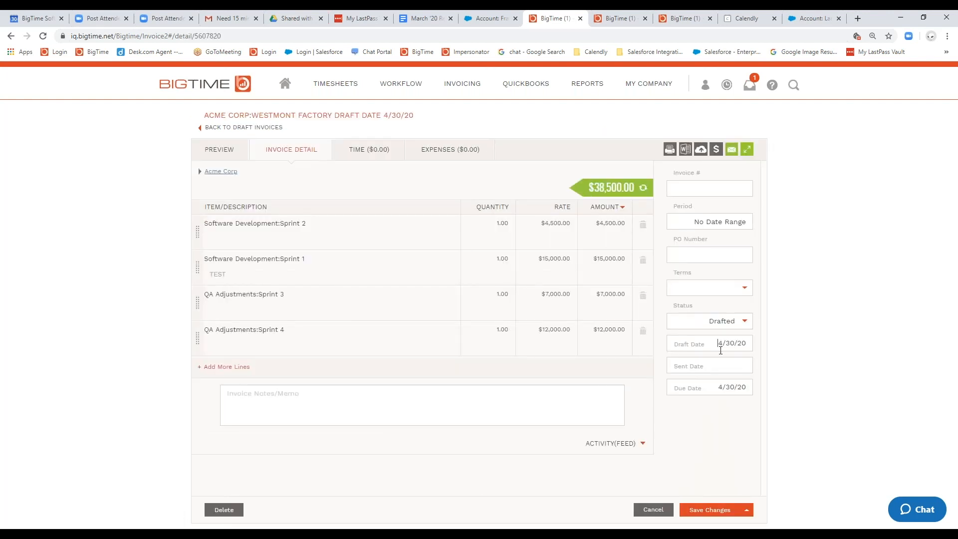
click(673, 360)
click(672, 360)
click(673, 361)
click(705, 411)
click(711, 509)
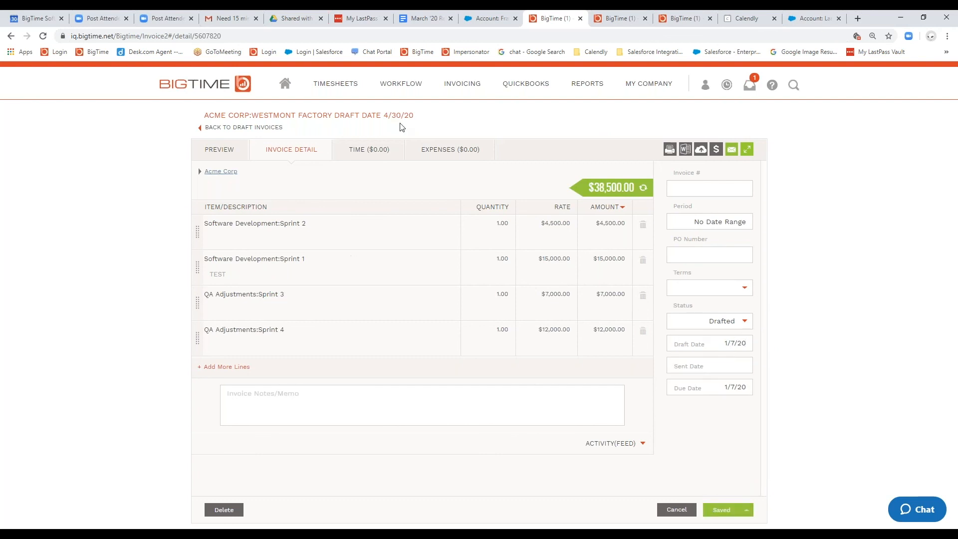
Step: Return to the draft invoices and merge the Westmont Factory invoice into Acme Corp (Consolidated) with the bulk Consolidate action
mouse_move(469, 85)
click(467, 117)
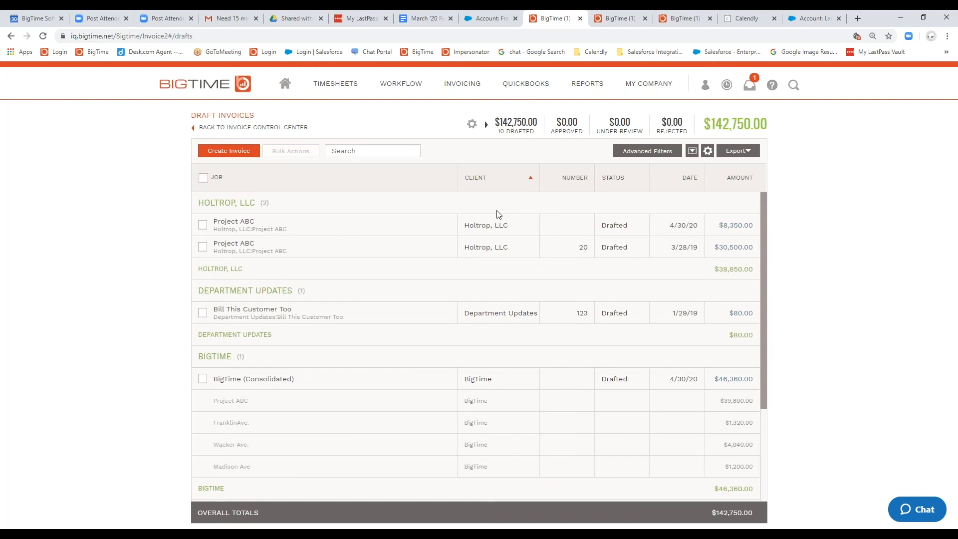
scroll(503, 204, down, 3)
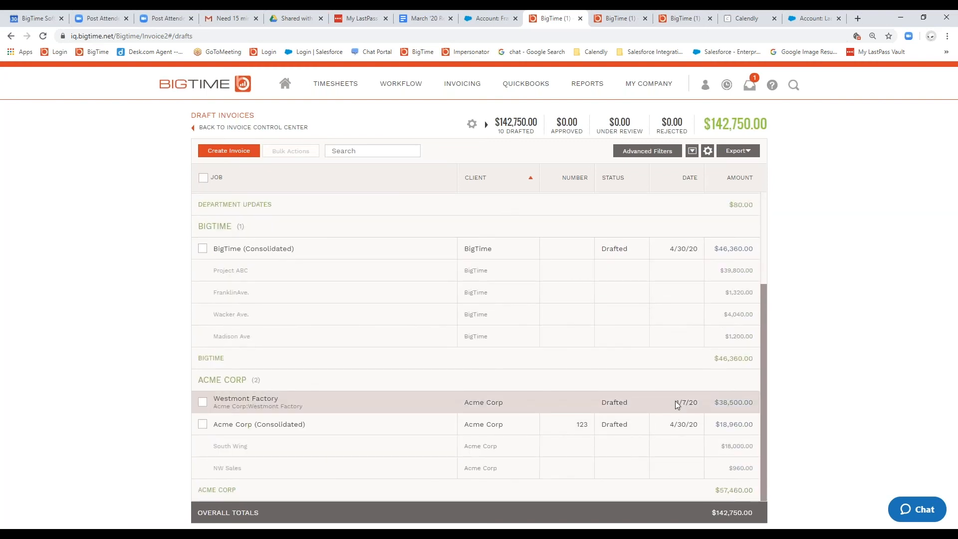
click(201, 404)
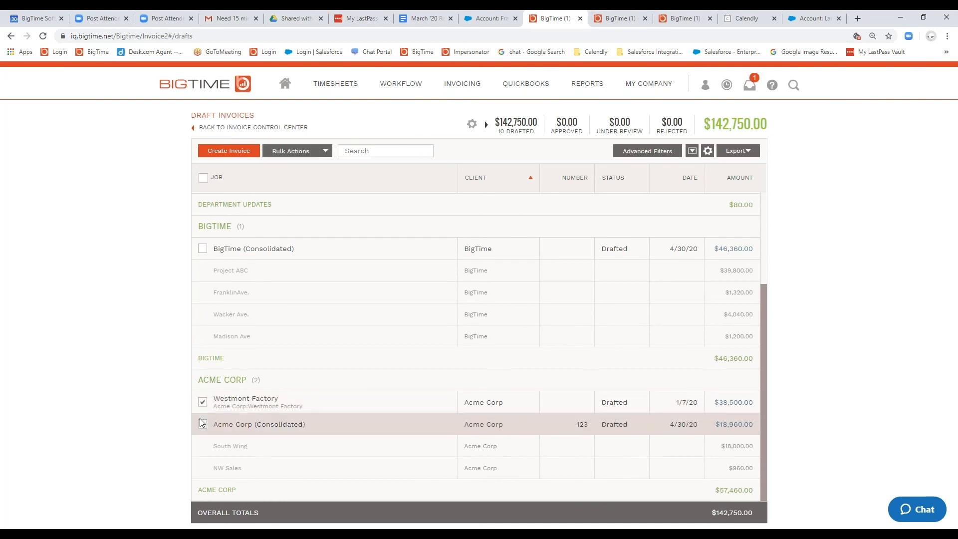
click(202, 424)
click(325, 151)
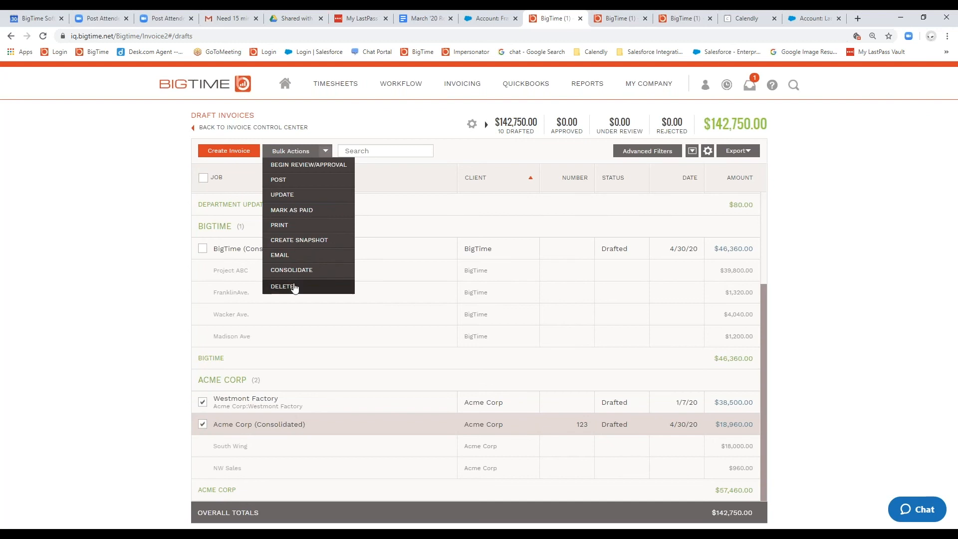
click(305, 272)
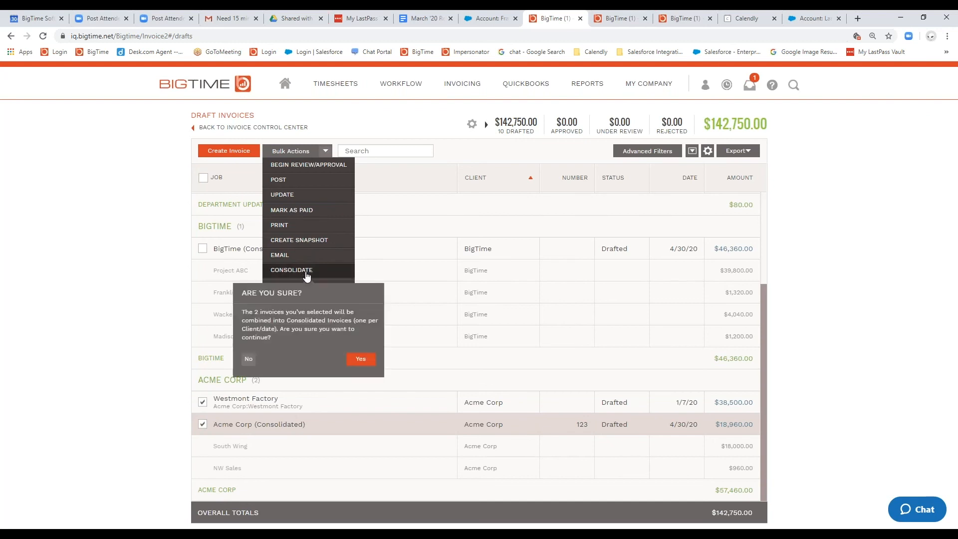
click(362, 362)
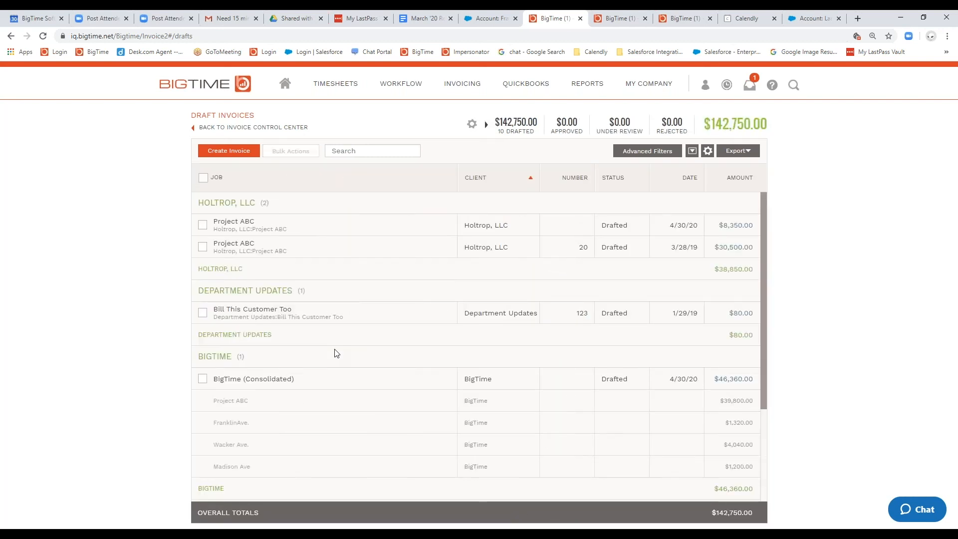
scroll(455, 449, down, 3)
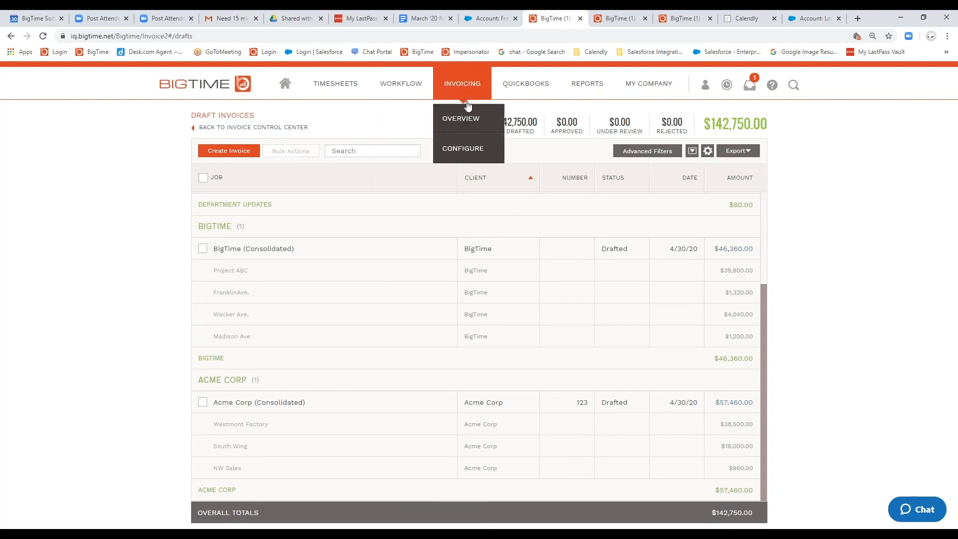
Step: Open the work-in-progress list by job and select every Holtrop, LLC job, from Campton Consultants to Webinar
click(458, 120)
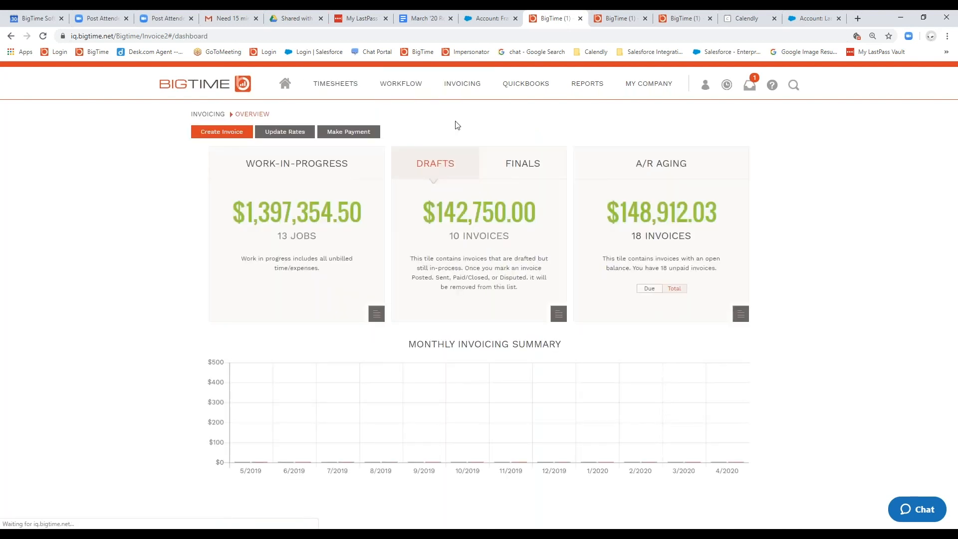
click(284, 221)
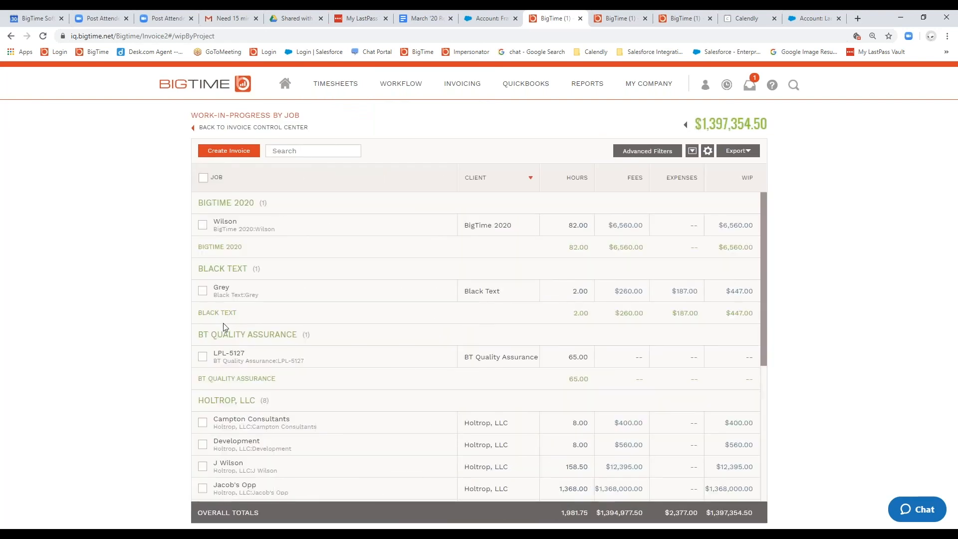
scroll(235, 380, down, 1)
scroll(274, 351, down, 2)
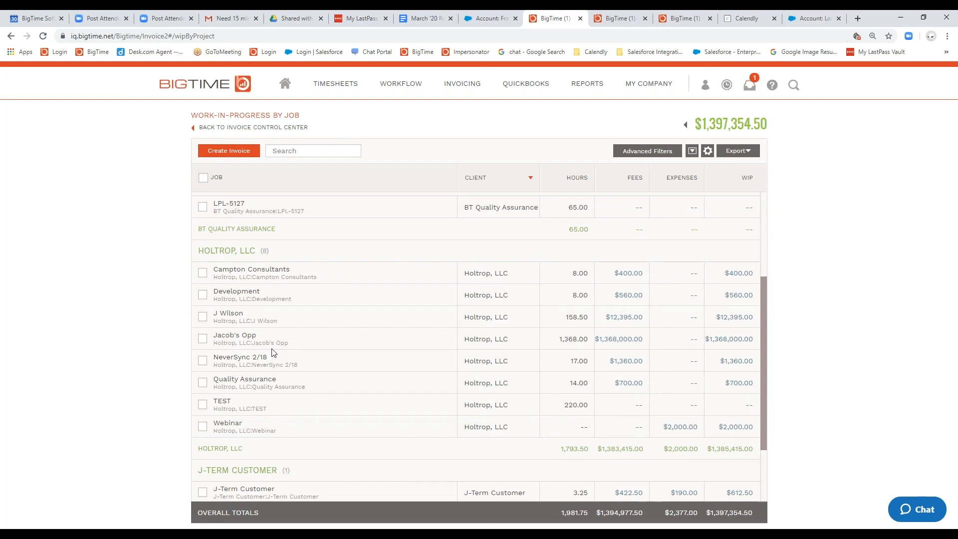
click(202, 426)
click(202, 404)
click(202, 383)
click(202, 360)
click(202, 338)
click(202, 316)
click(202, 272)
click(202, 294)
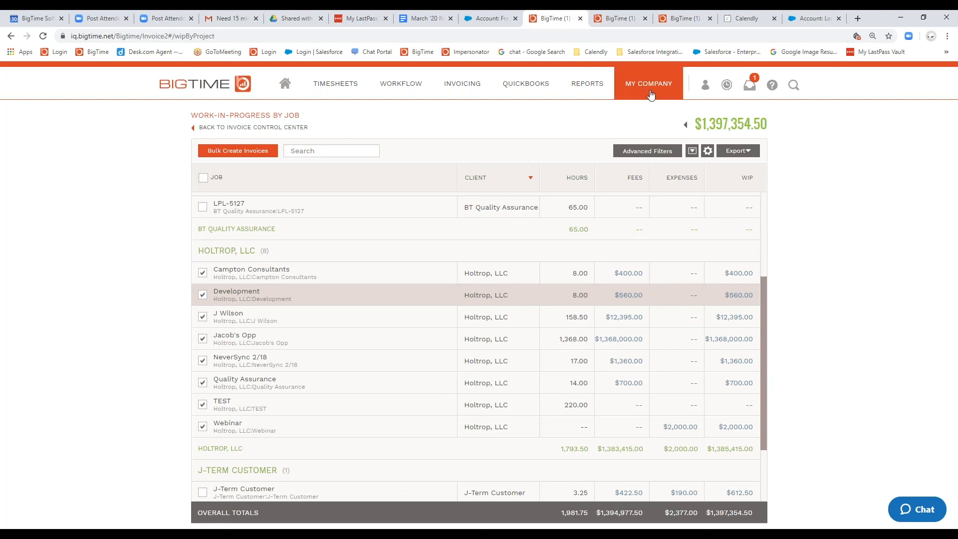
Step: Open the contact info of Acme Corp's NW Sales job and highlight the Consolidate Invoices setting with its description
mouse_move(650, 94)
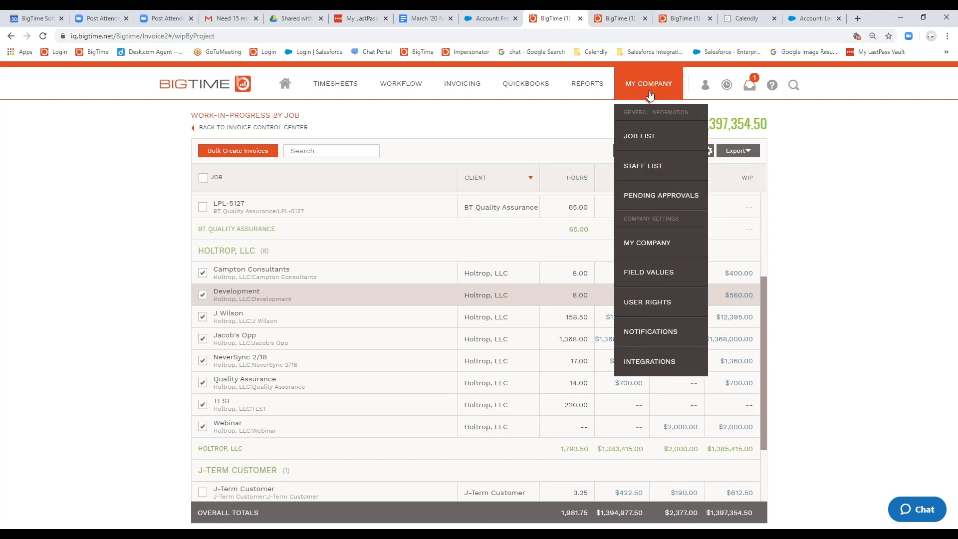
click(648, 142)
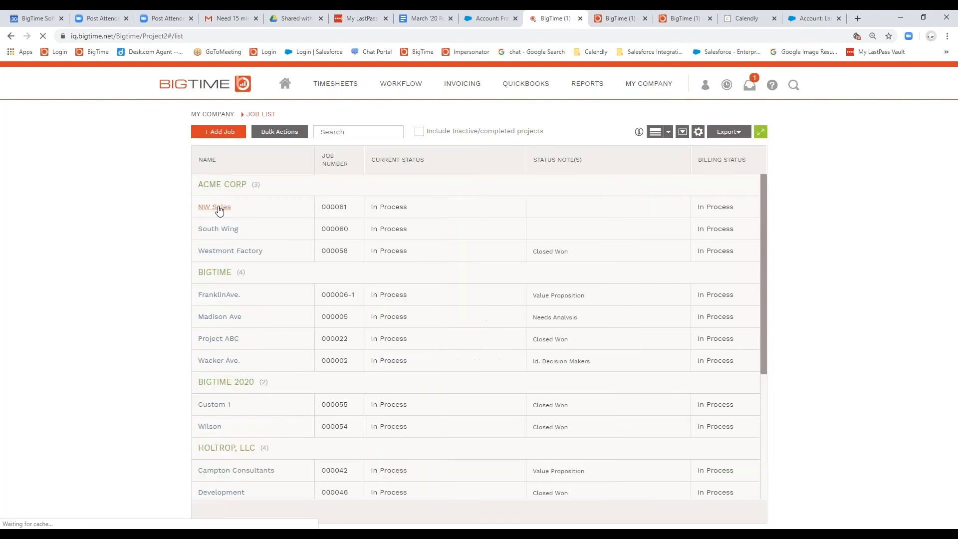
click(215, 208)
scroll(449, 400, down, 10)
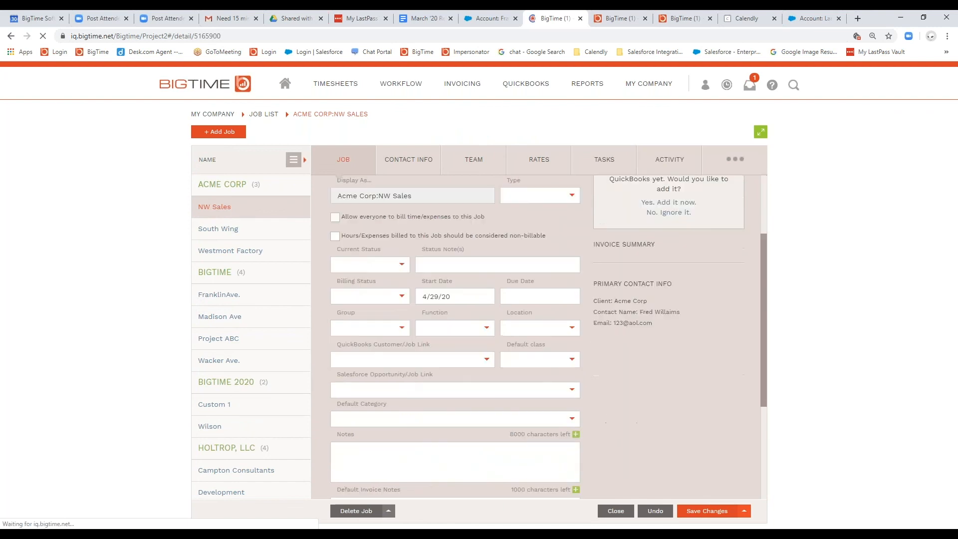
click(401, 160)
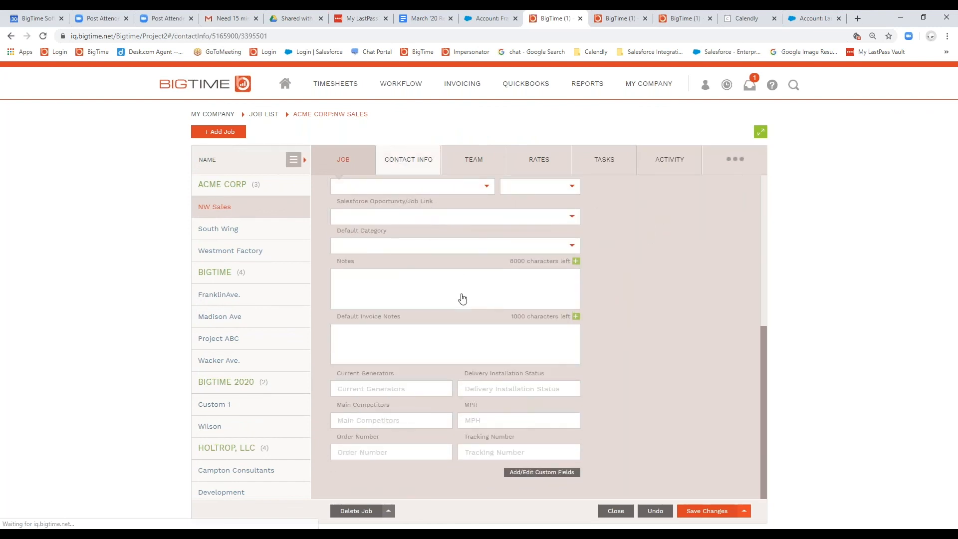
scroll(465, 296, down, 3)
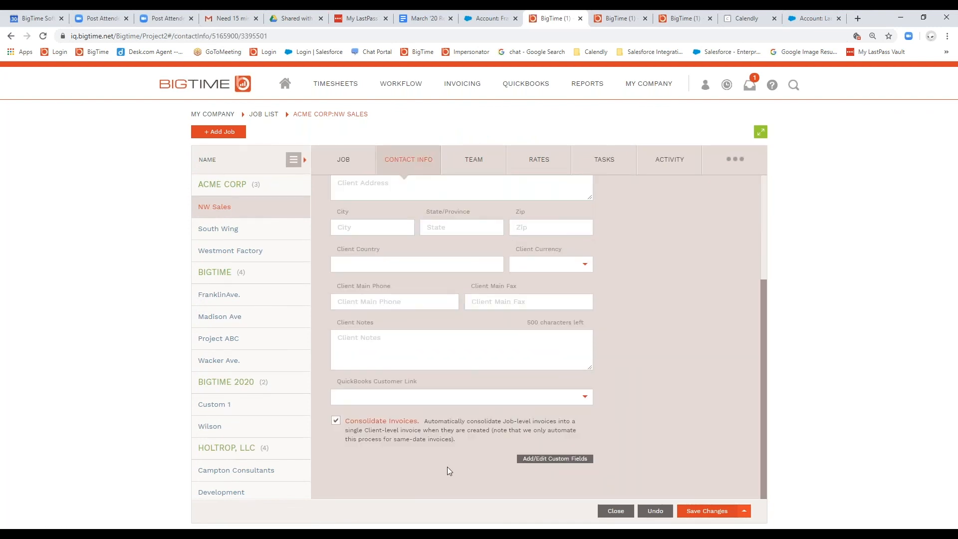
drag(456, 440, 343, 424)
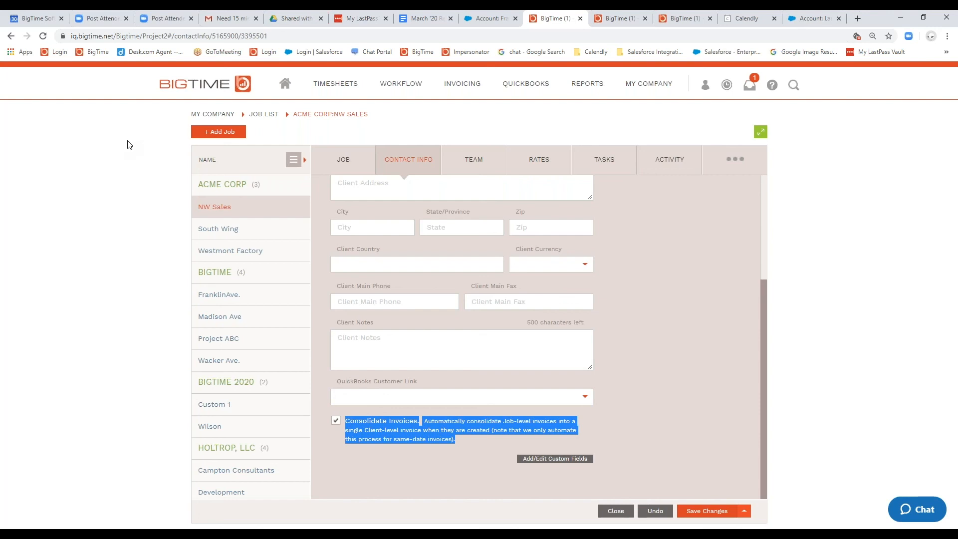
Step: Go back to the invoicing overview and open the draft invoices list
mouse_move(455, 90)
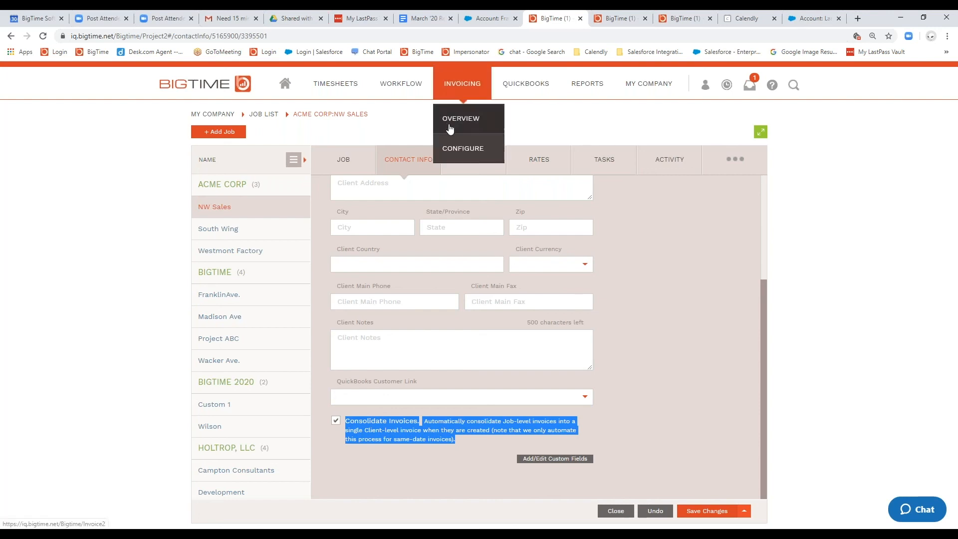
click(450, 129)
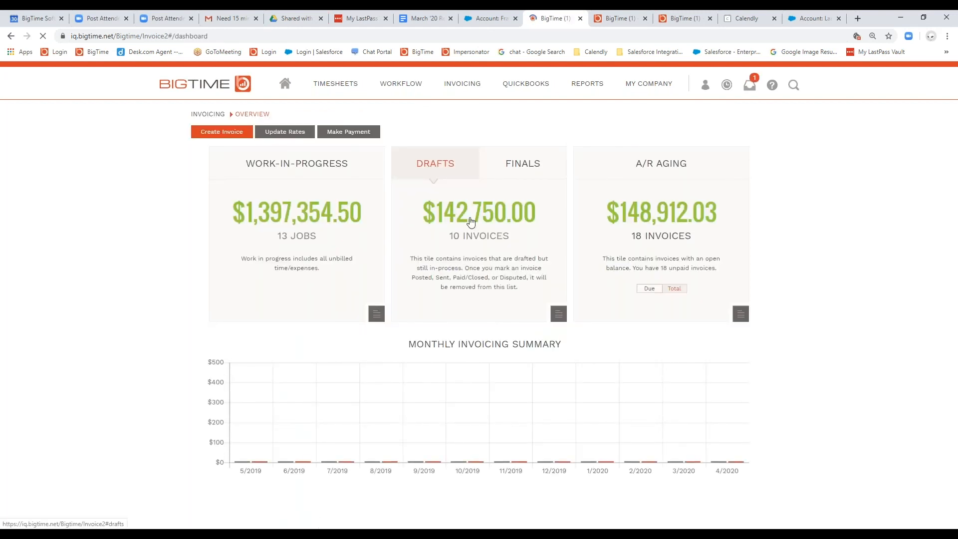
click(471, 221)
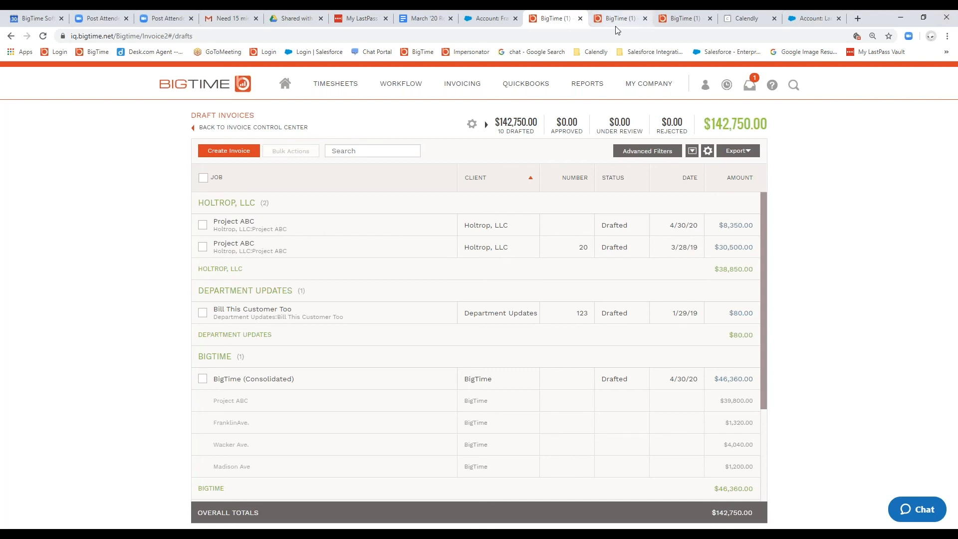
click(901, 20)
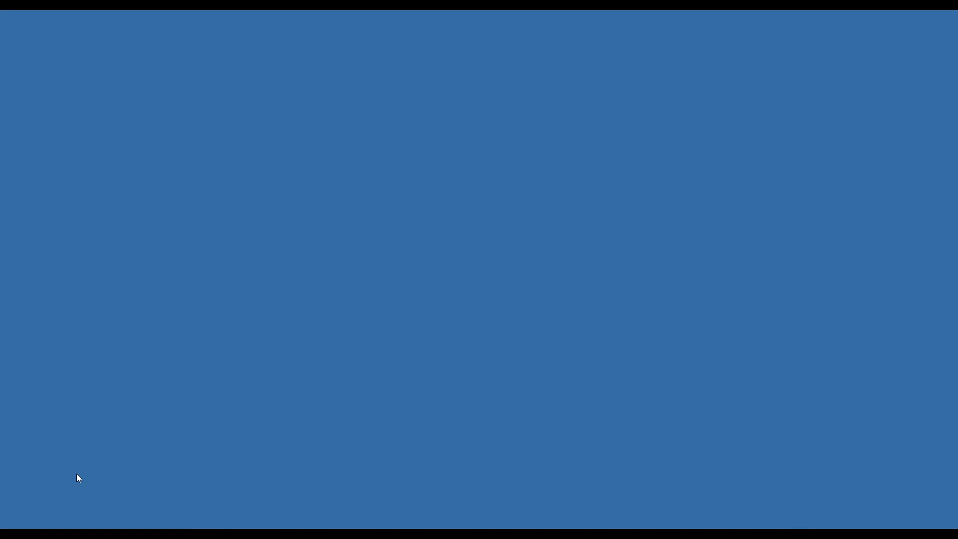
mouse_move(85, 534)
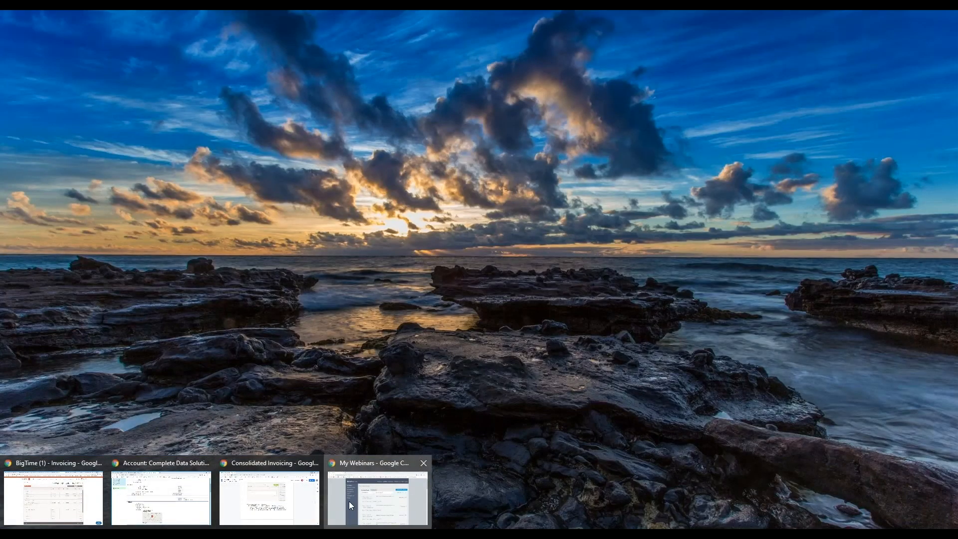
click(349, 501)
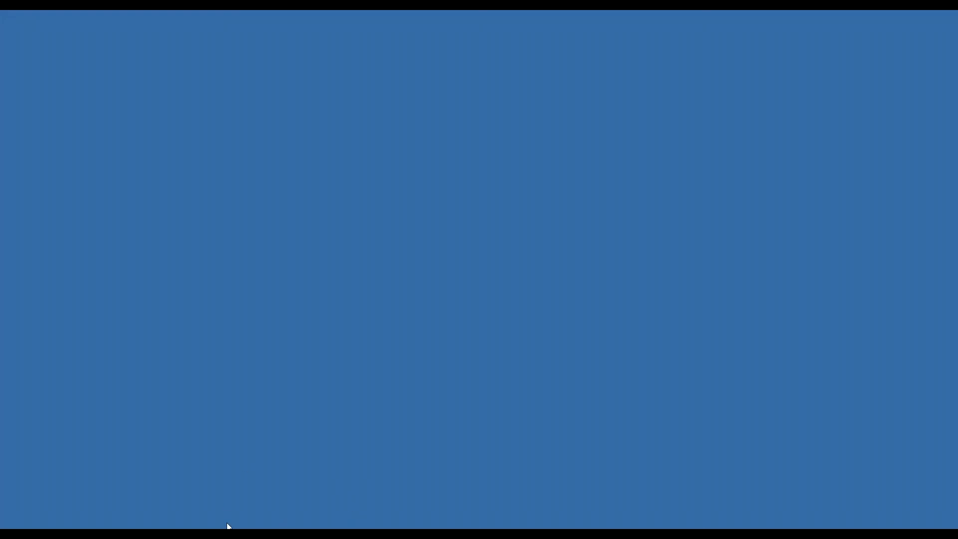
mouse_move(229, 527)
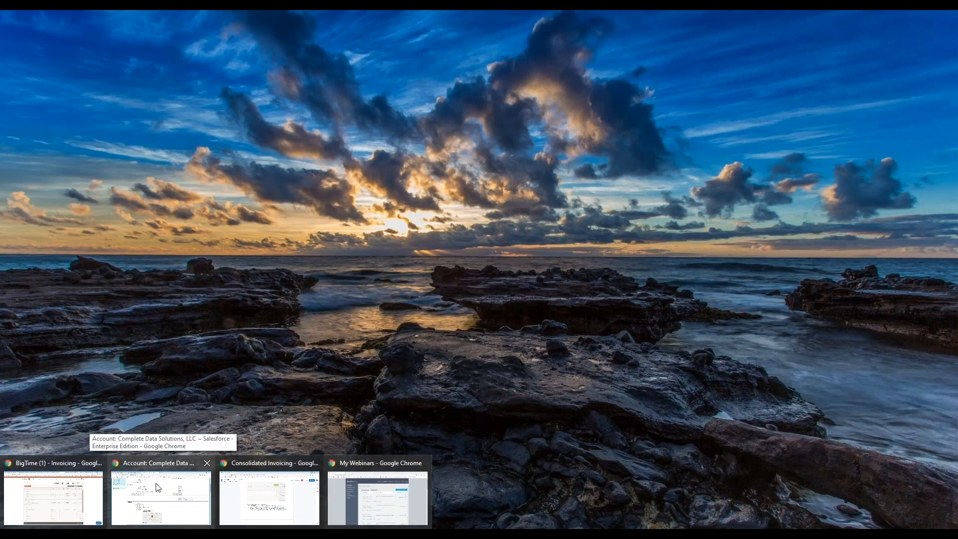
mouse_move(94, 491)
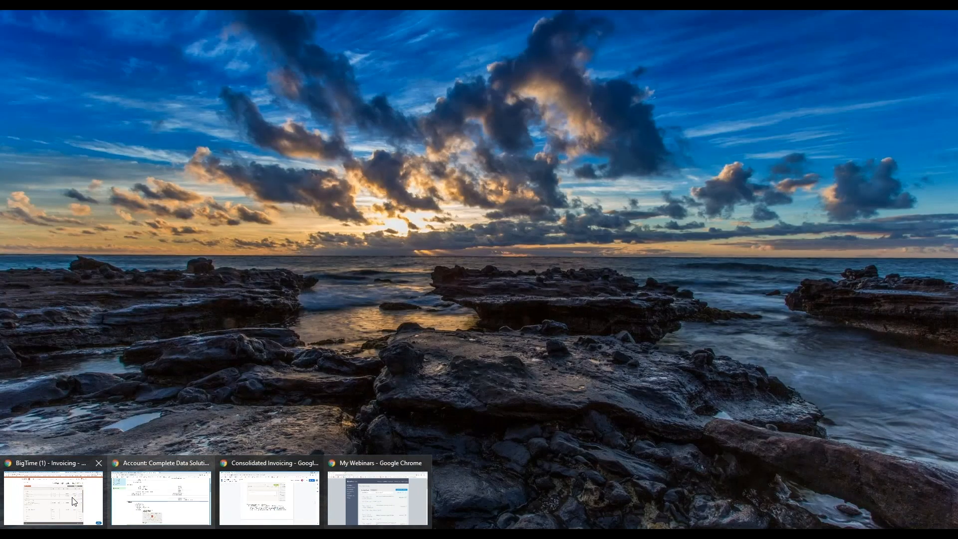
click(72, 502)
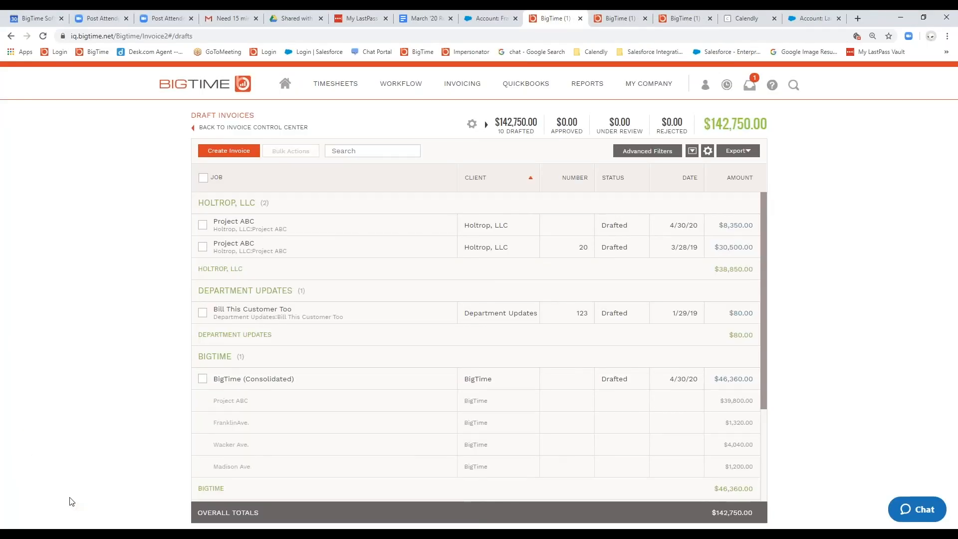